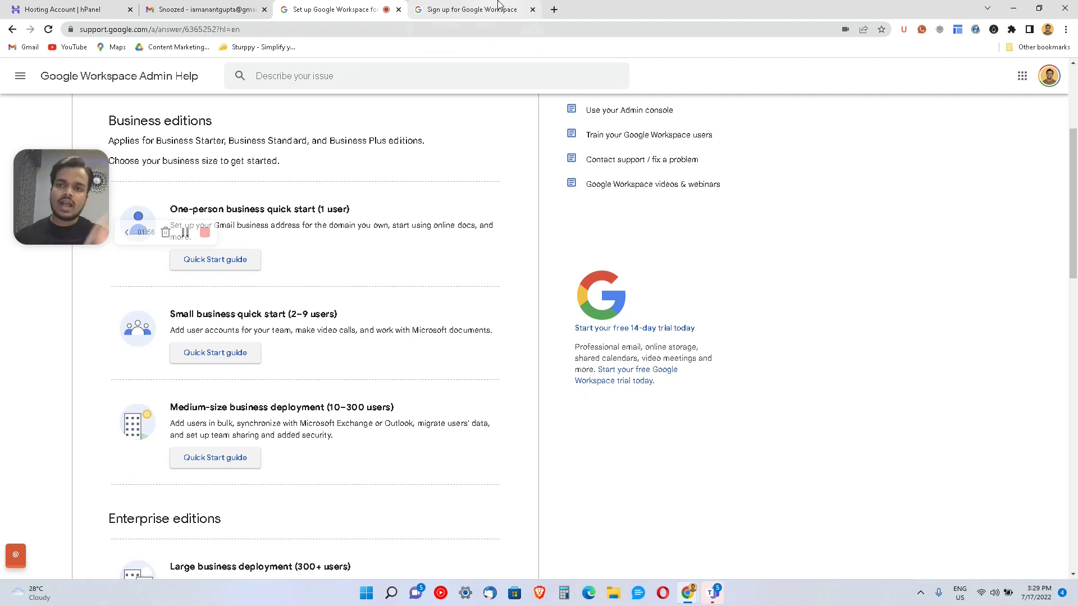
# - Switch to the 'Sign up for Google Workspace' tab showing the 'Let's get started' form
pyautogui.click(498, 7)
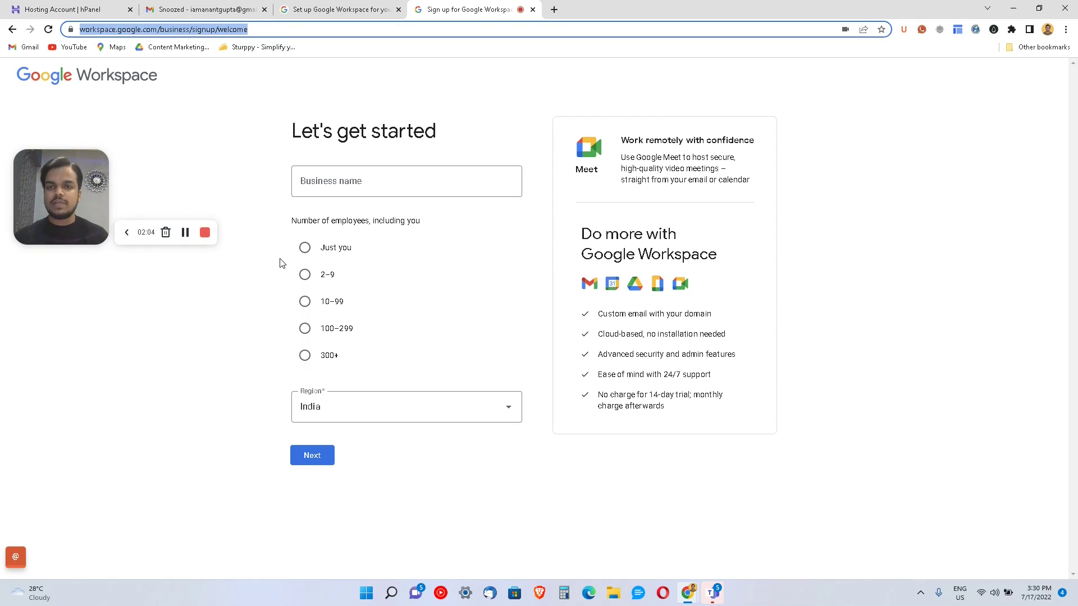
# - Enter business name GramChimp, choose 'Just you', keep region India, and continue to the domain step
pyautogui.click(353, 170)
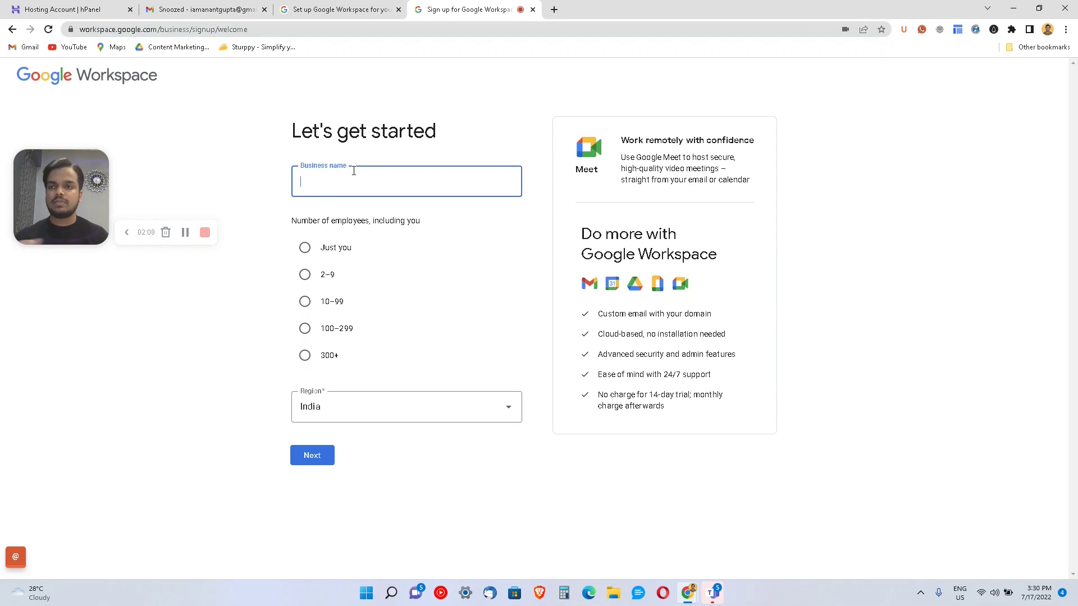
pyautogui.write('G')
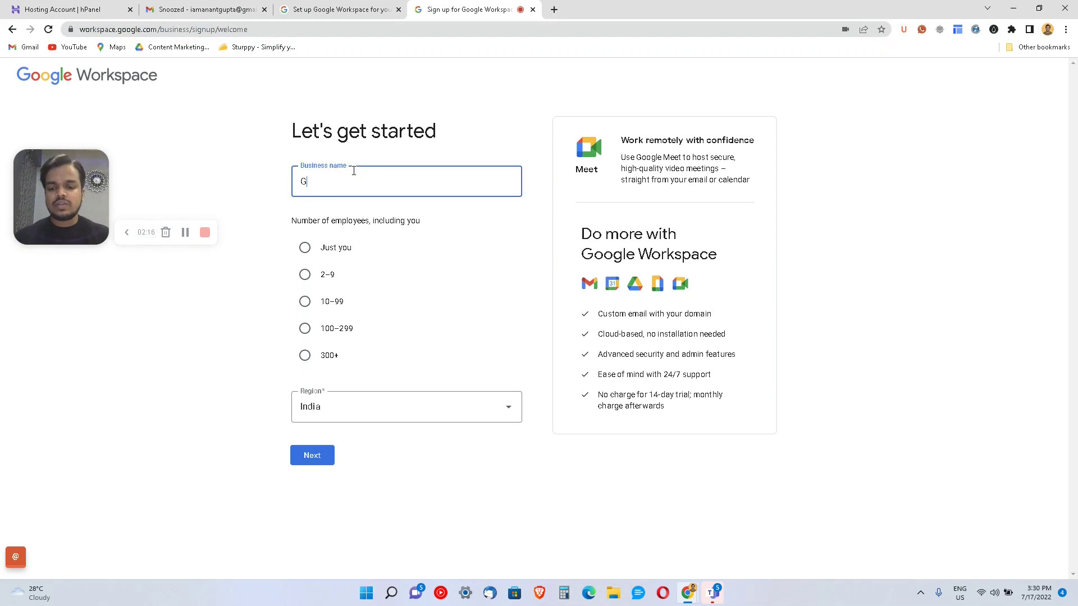
pyautogui.write('ram')
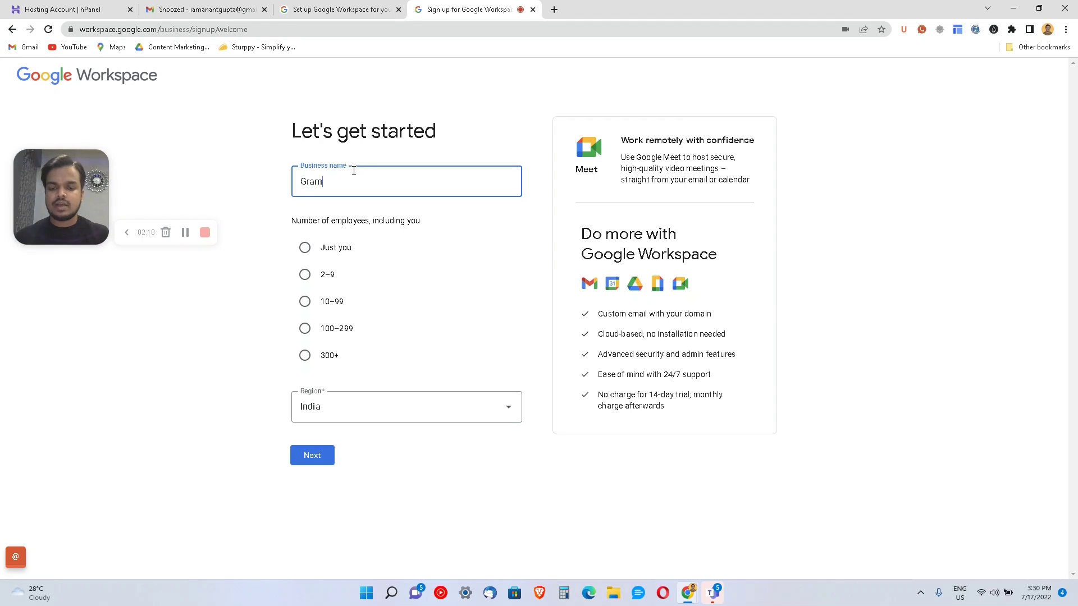
pyautogui.write('Chimp')
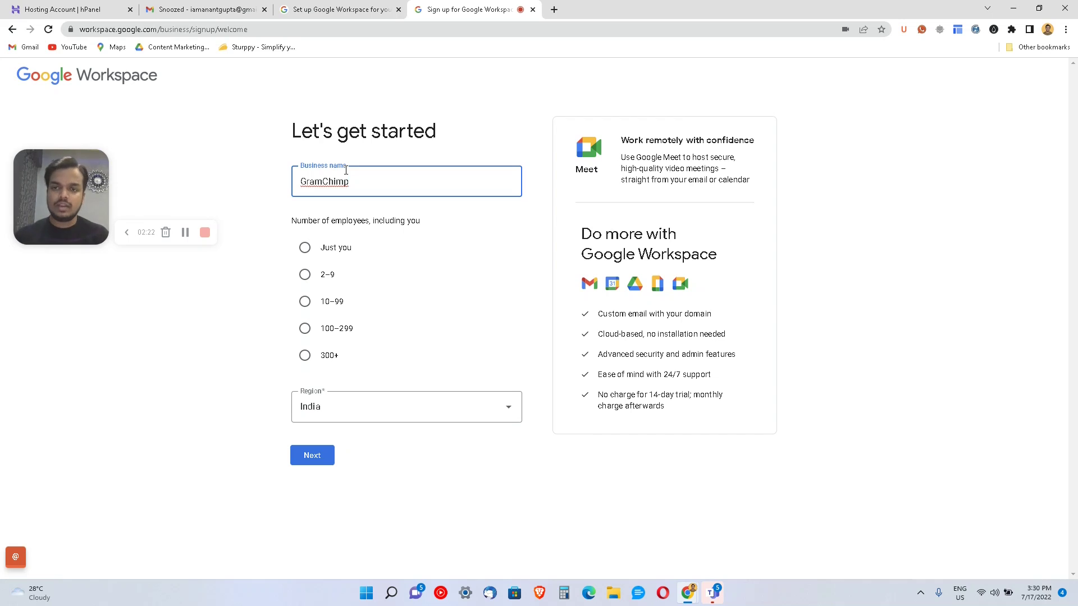
pyautogui.click(305, 250)
pyautogui.click(350, 407)
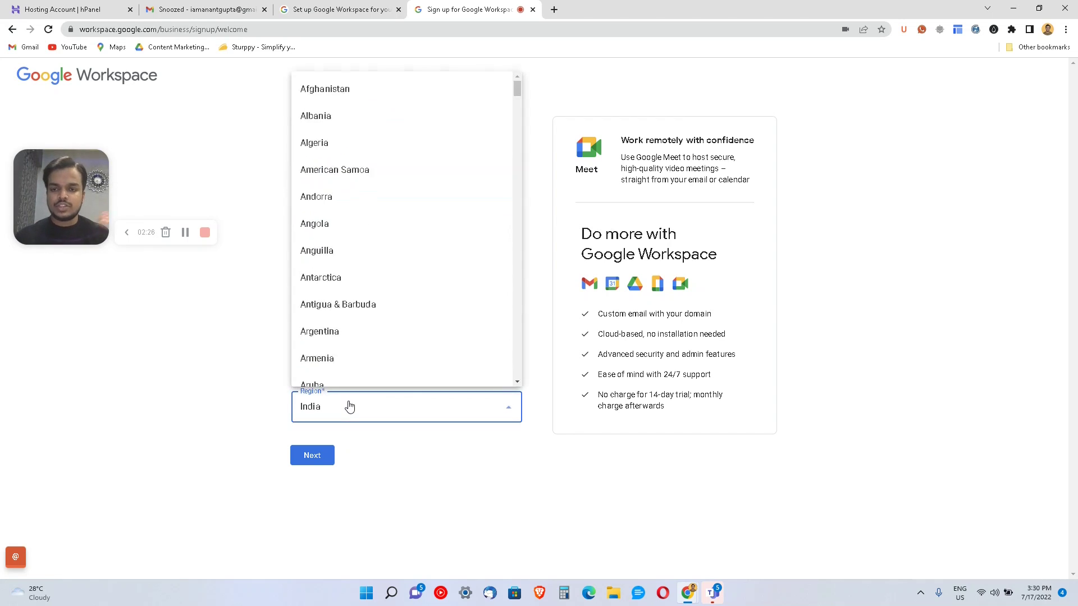
pyautogui.click(214, 433)
pyautogui.click(310, 456)
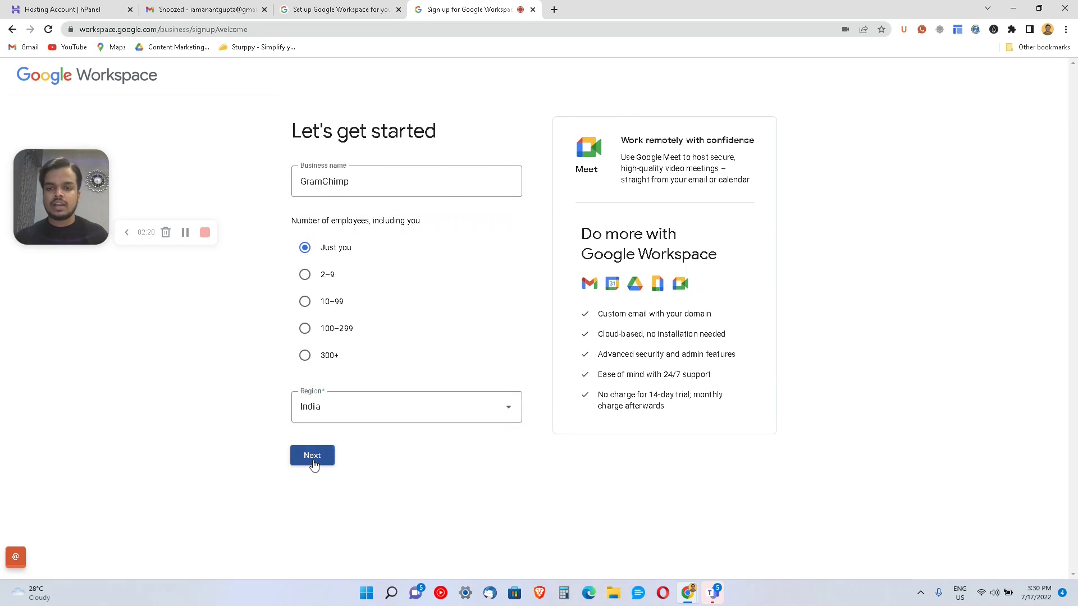
pyautogui.click(423, 225)
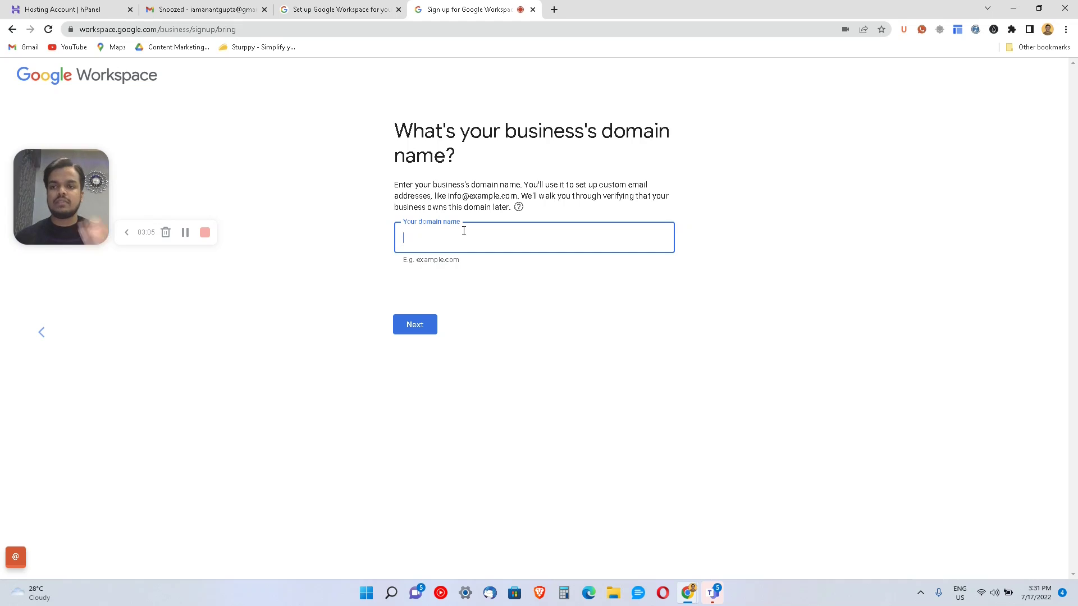
# - Copy gramchimp.com from the hPanel address, submit it as the domain, and decline user product tips
pyautogui.click(113, 9)
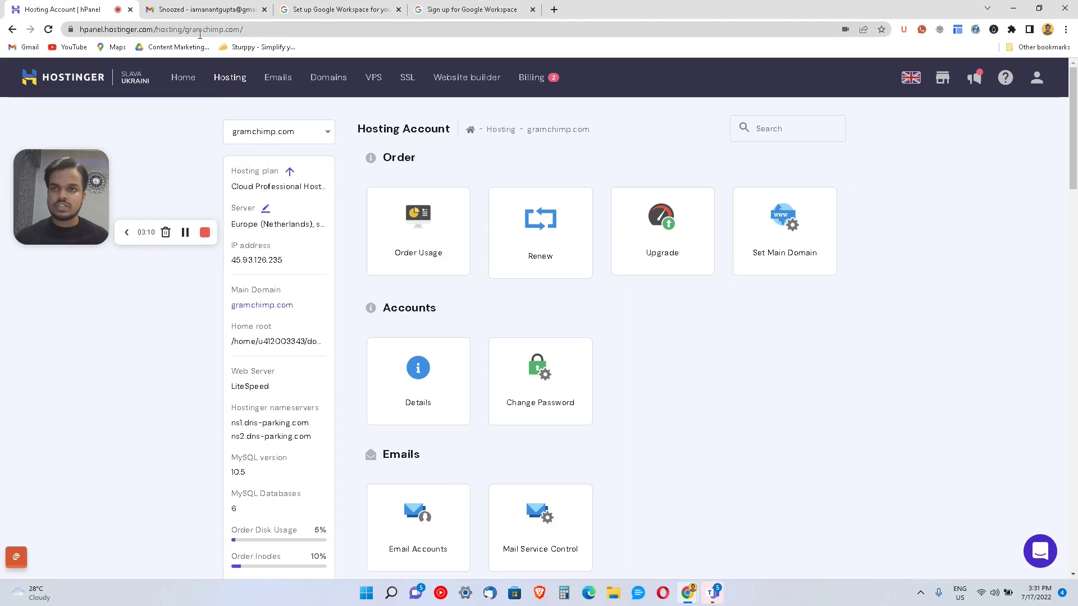
pyautogui.moveTo(210, 29); pyautogui.dragTo(265, 33)
pyautogui.hotkey('ctrl', 'c')
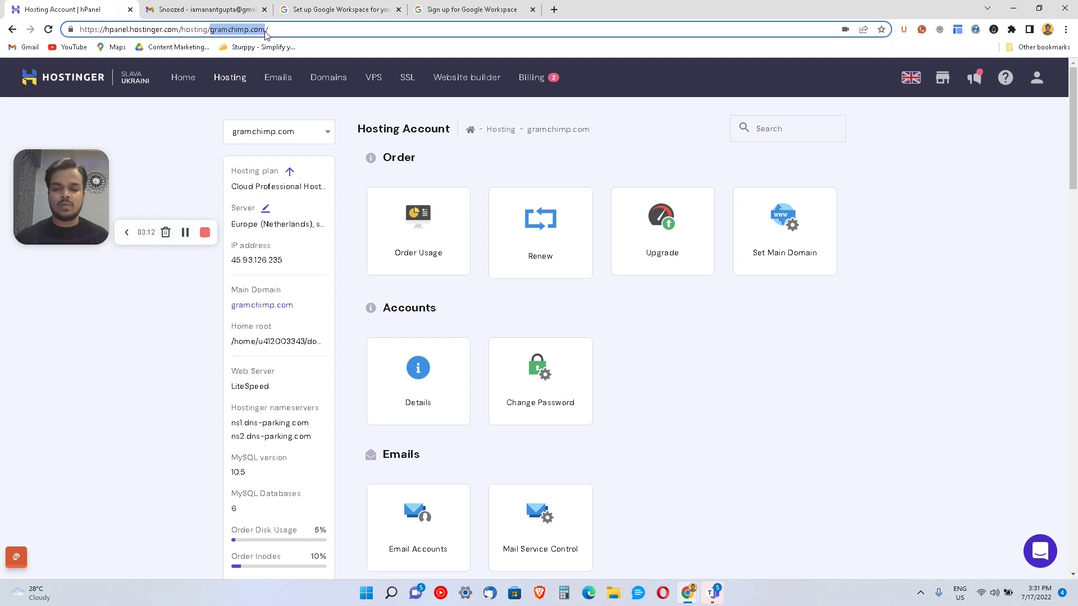
pyautogui.click(449, 9)
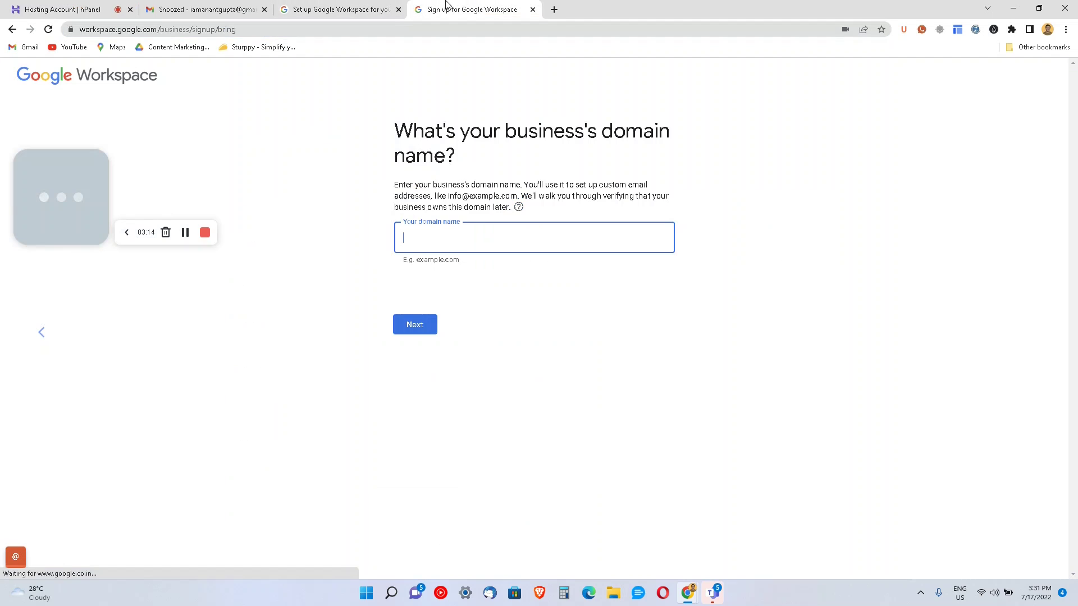
pyautogui.hotkey('ctrl', 'v')
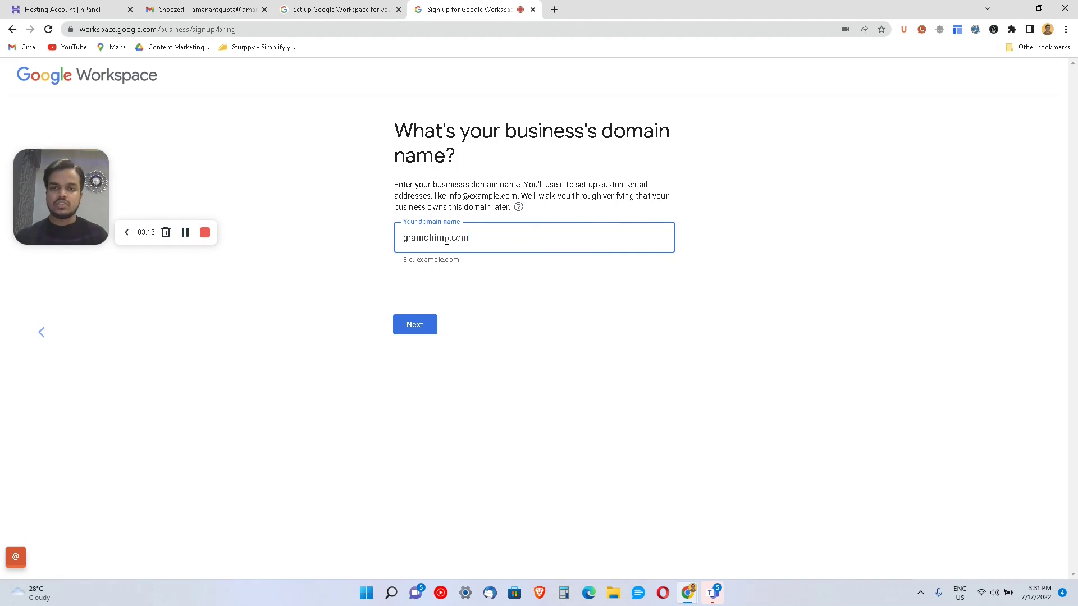
pyautogui.click(415, 330)
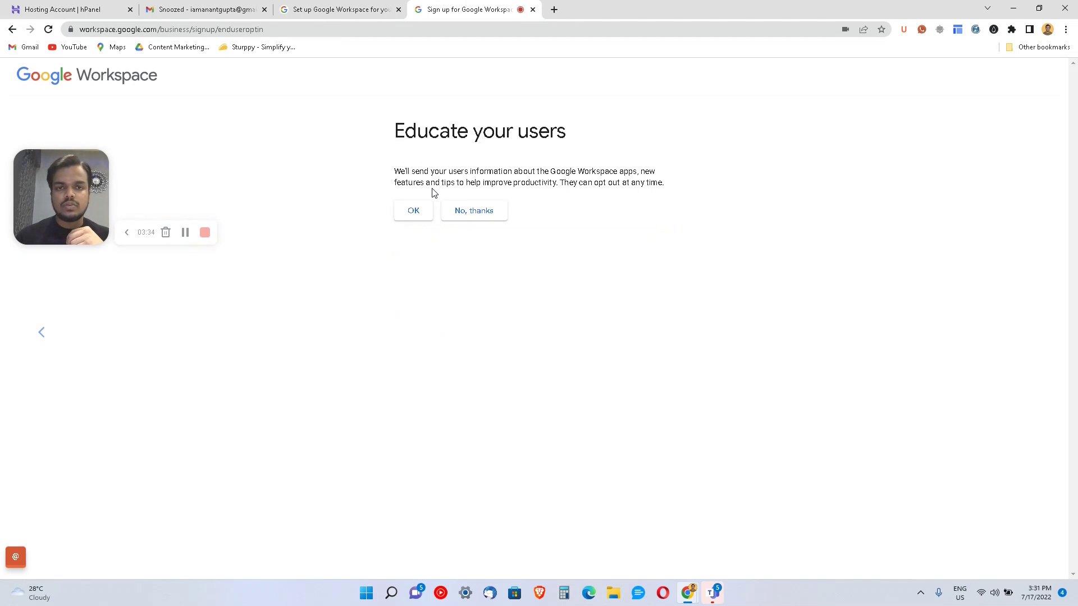
pyautogui.click(471, 211)
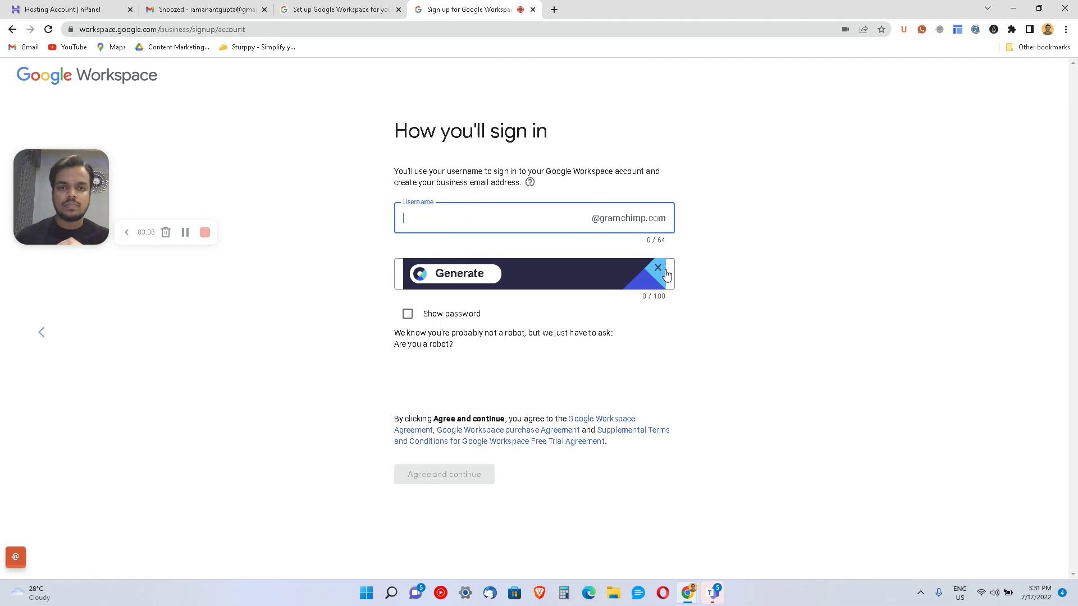
pyautogui.click(660, 273)
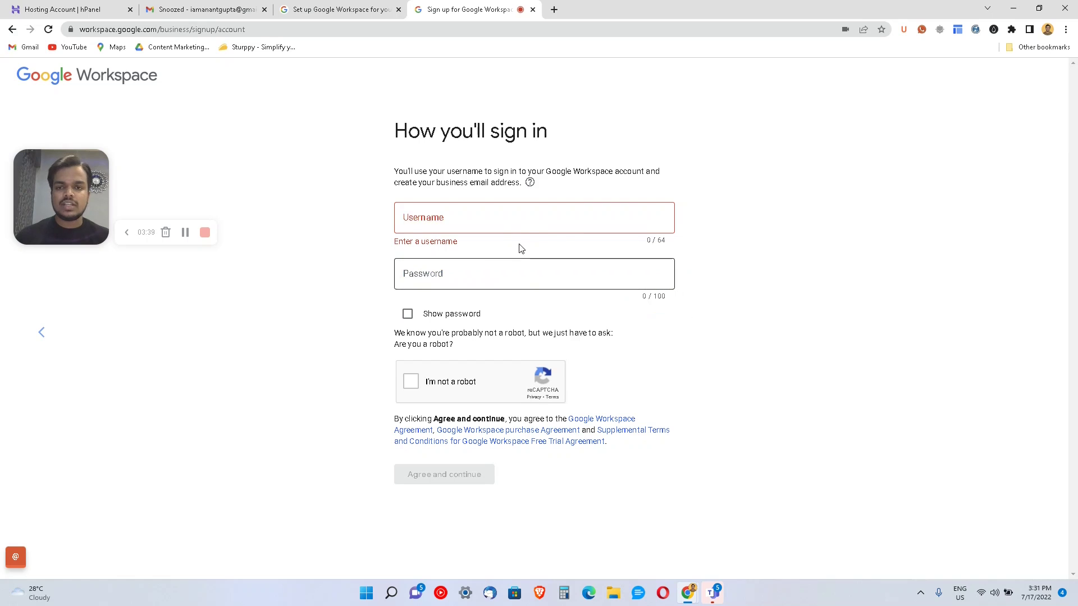
pyautogui.click(522, 224)
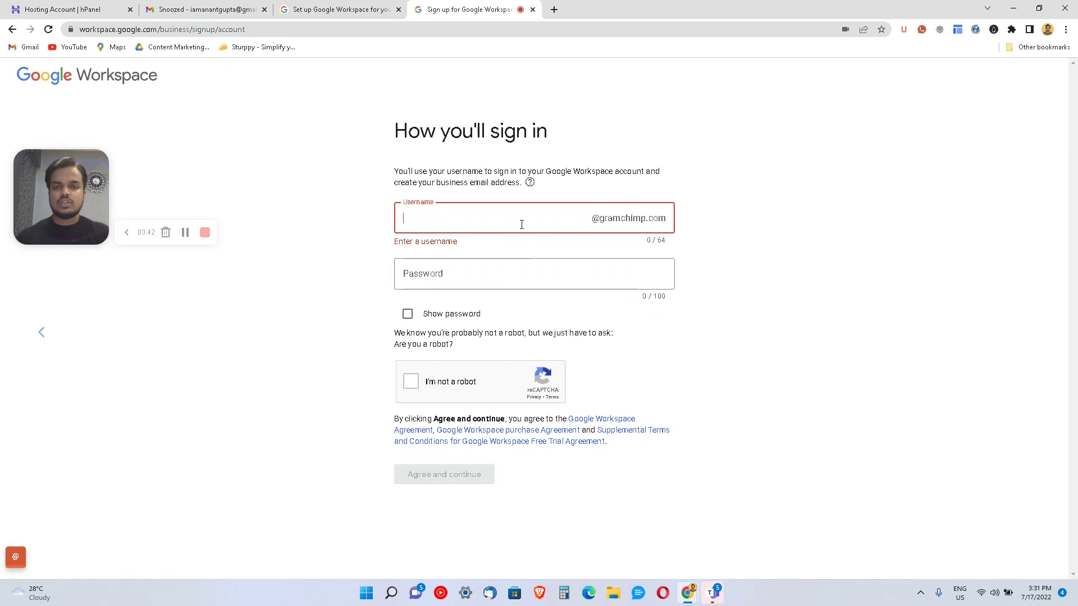
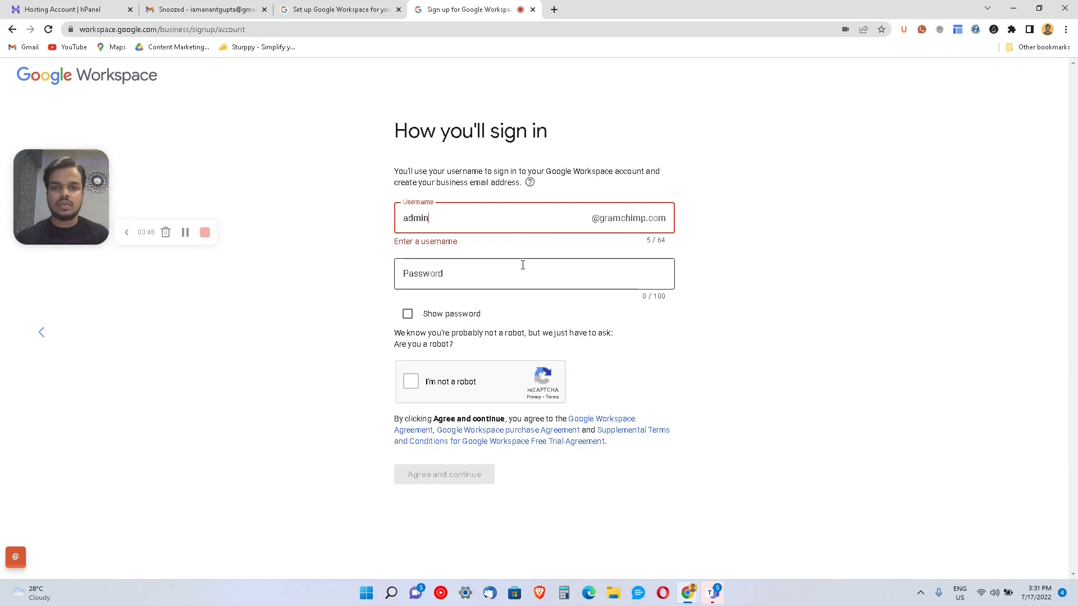
pyautogui.click(458, 276)
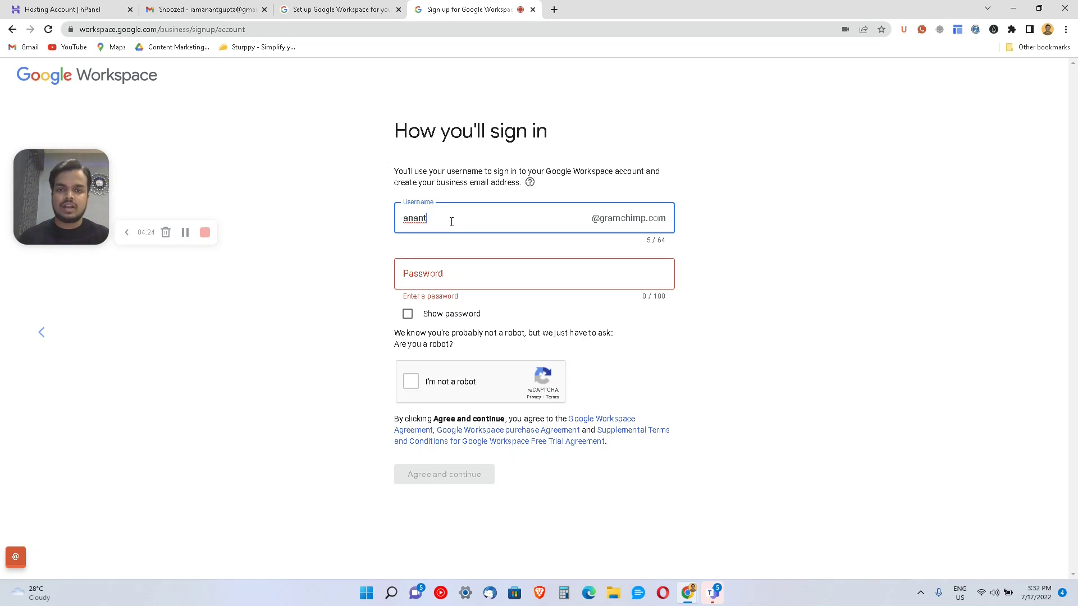
pyautogui.doubleClick(451, 222)
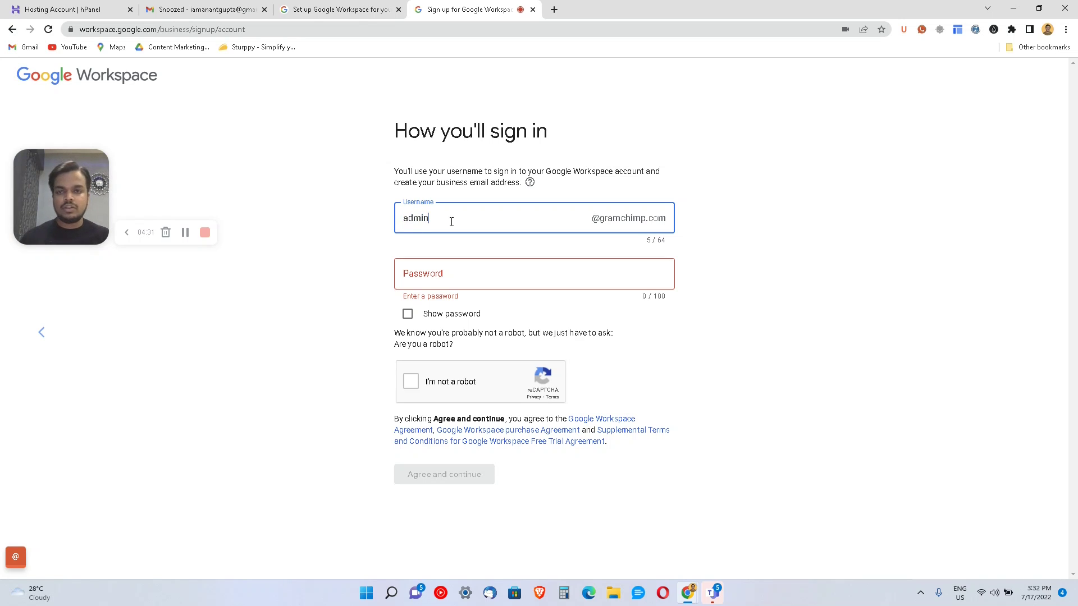
pyautogui.click(488, 264)
pyautogui.hotkey('ctrl', 'v')
# - Pass the robot check, agree to the terms, and continue to the Workspace setup
pyautogui.click(415, 392)
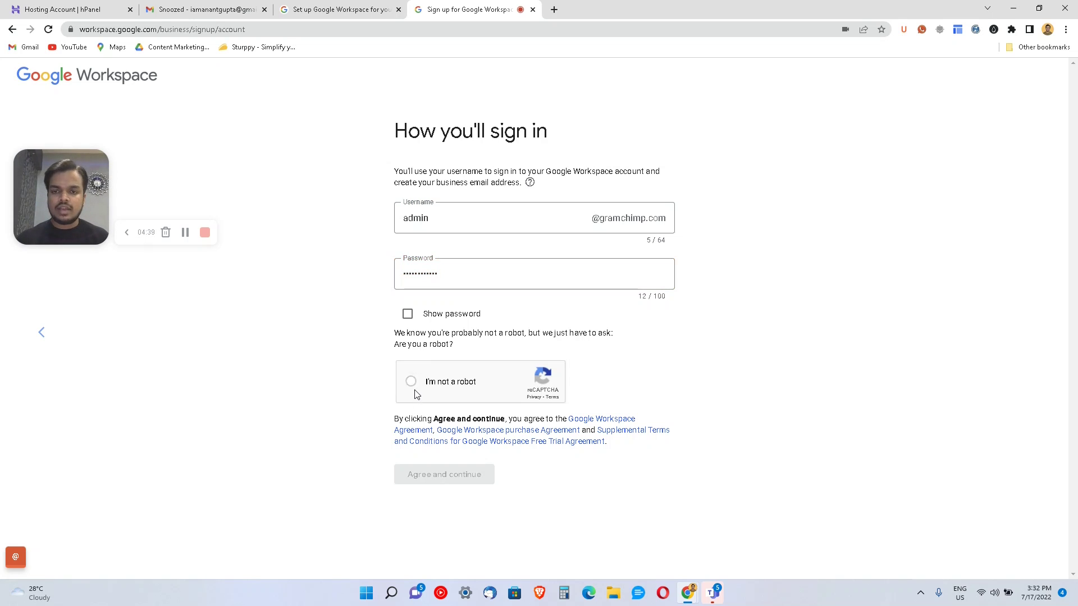
pyautogui.click(428, 482)
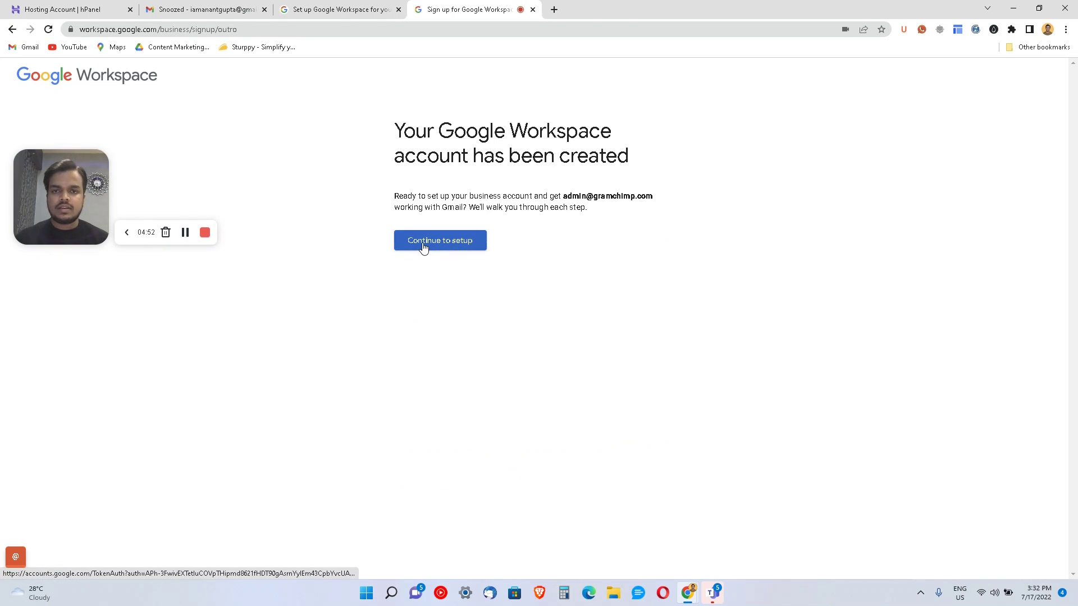
pyautogui.click(424, 249)
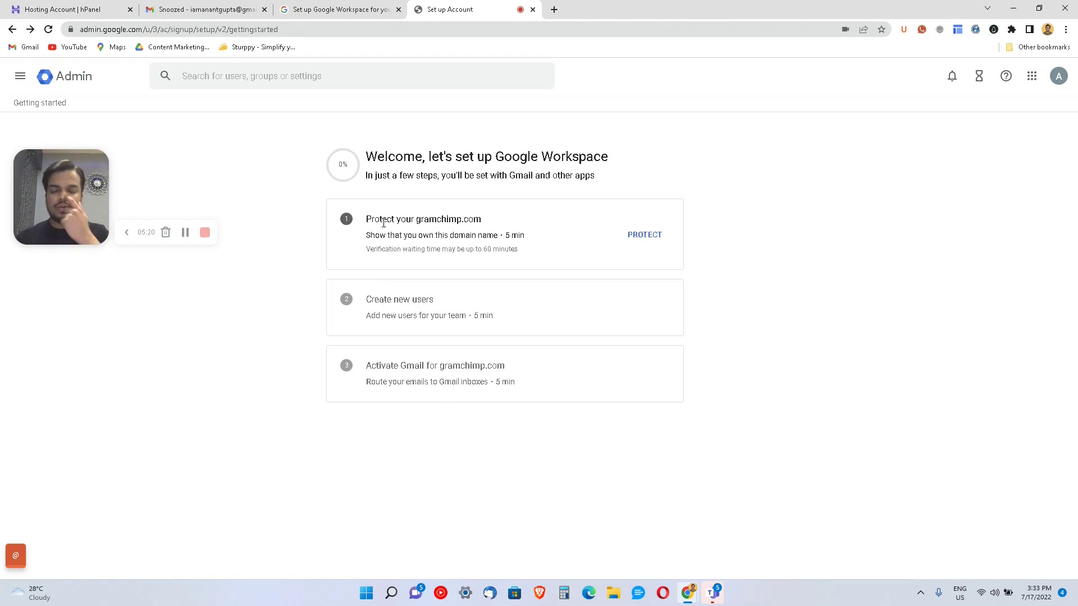
# - Start protecting gramchimp.com and advance to step 2 of domain verification
pyautogui.click(631, 235)
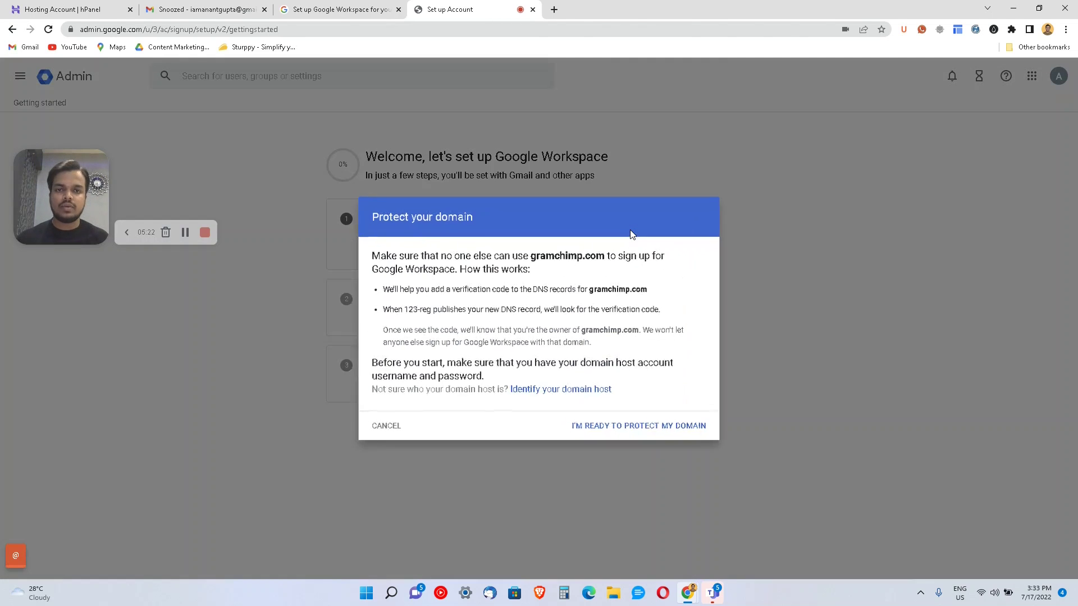
pyautogui.click(612, 428)
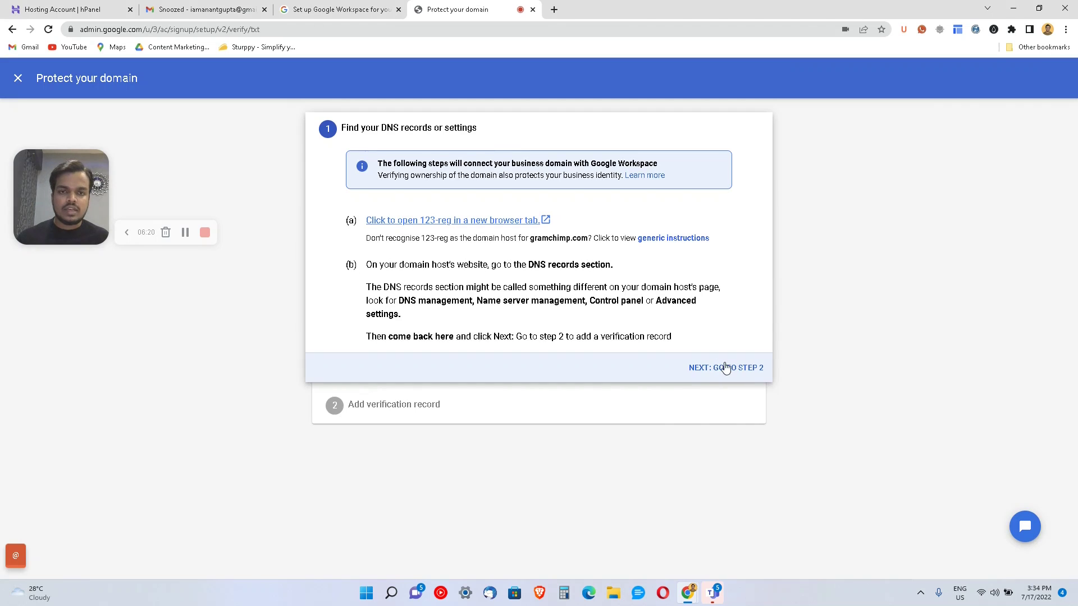
pyautogui.click(726, 367)
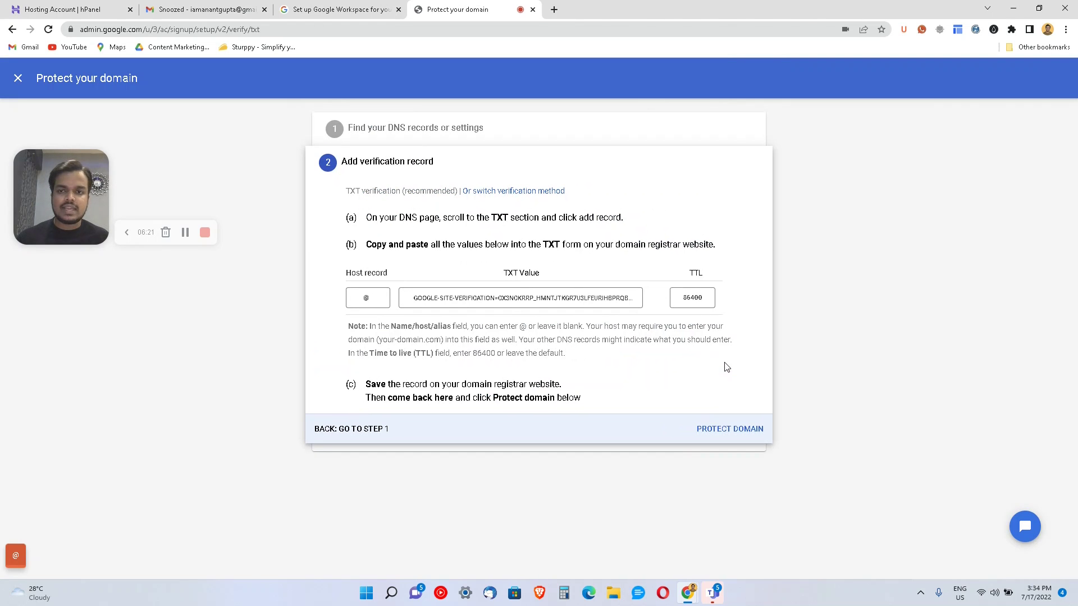
# - Copy the TXT verification value and switch to the Hostinger hPanel tab
pyautogui.click(475, 303)
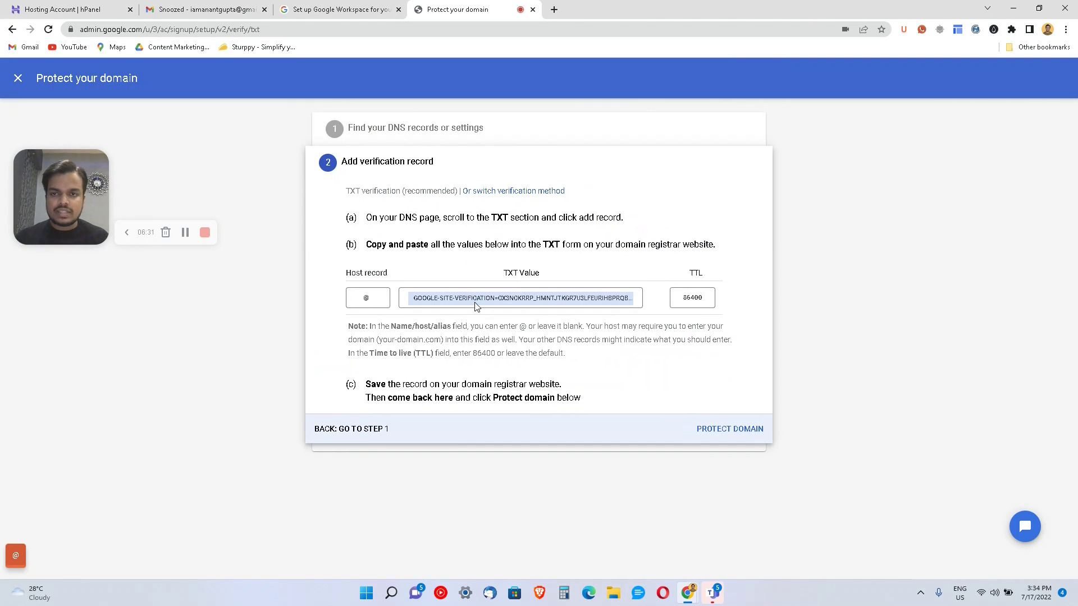
pyautogui.hotkey('ctrl', 'c')
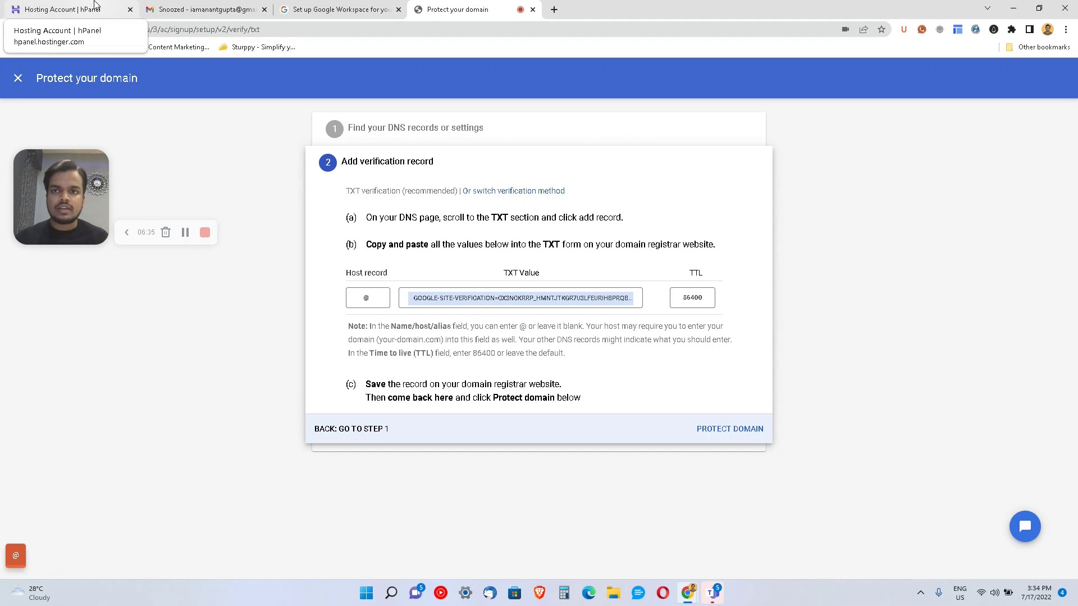
pyautogui.click(94, 4)
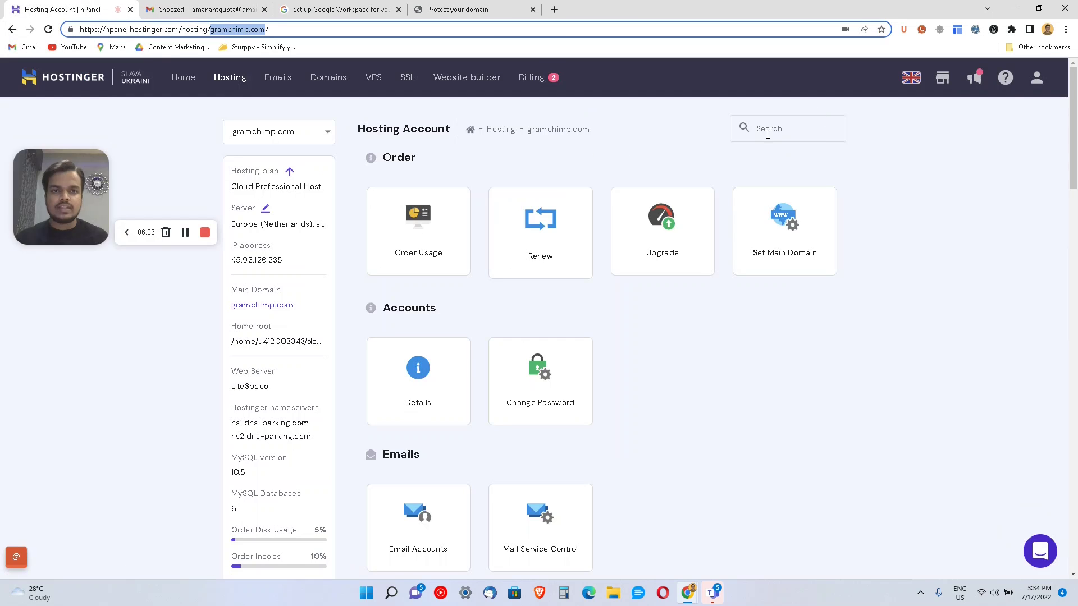
# - Search hPanel for 'dns', open the DNS Zone Editor, and review the existing records
pyautogui.click(765, 136)
pyautogui.write('dns')
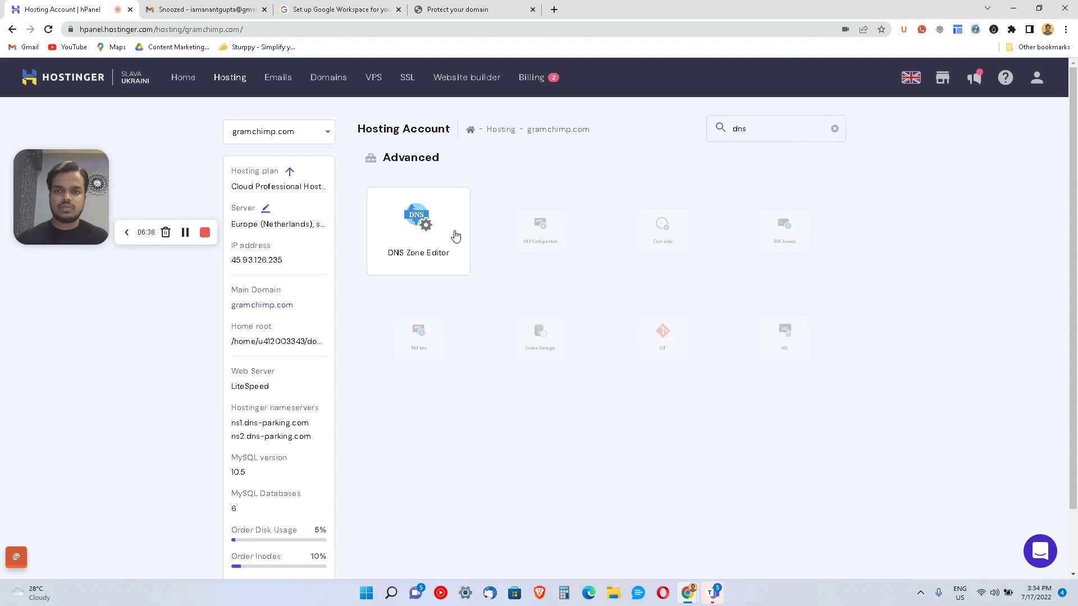
pyautogui.click(416, 252)
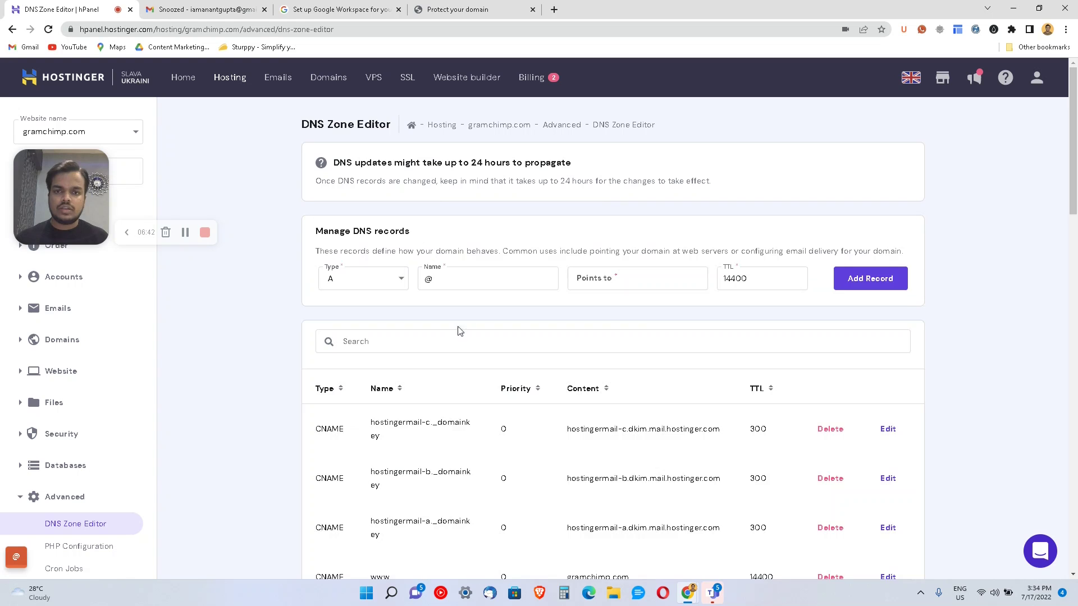
pyautogui.scroll(-2, 475, 403)
pyautogui.scroll(-12, 476, 403)
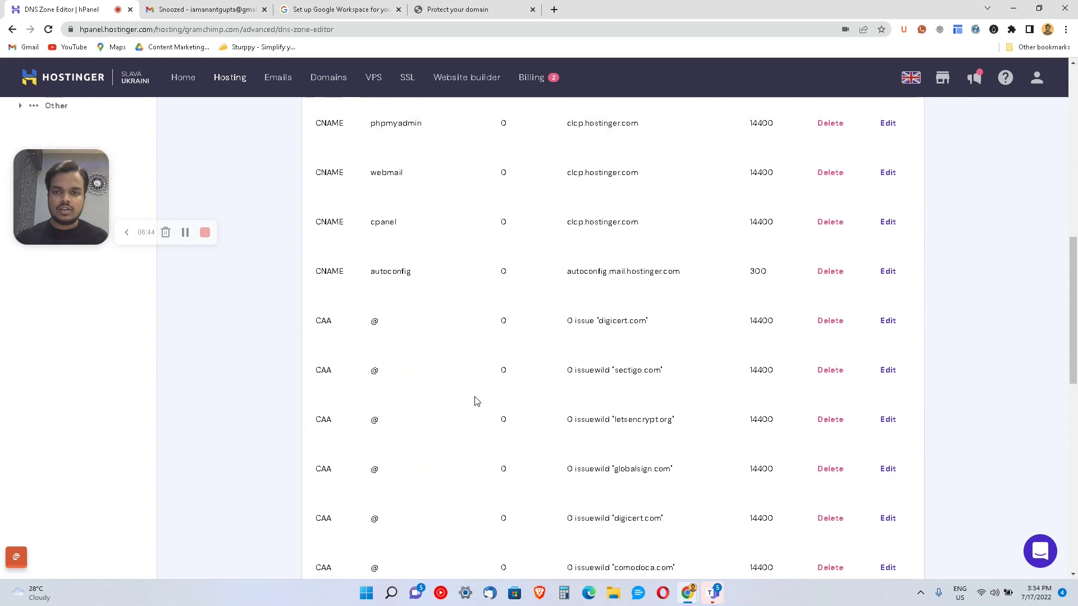
pyautogui.scroll(14, 449, 314)
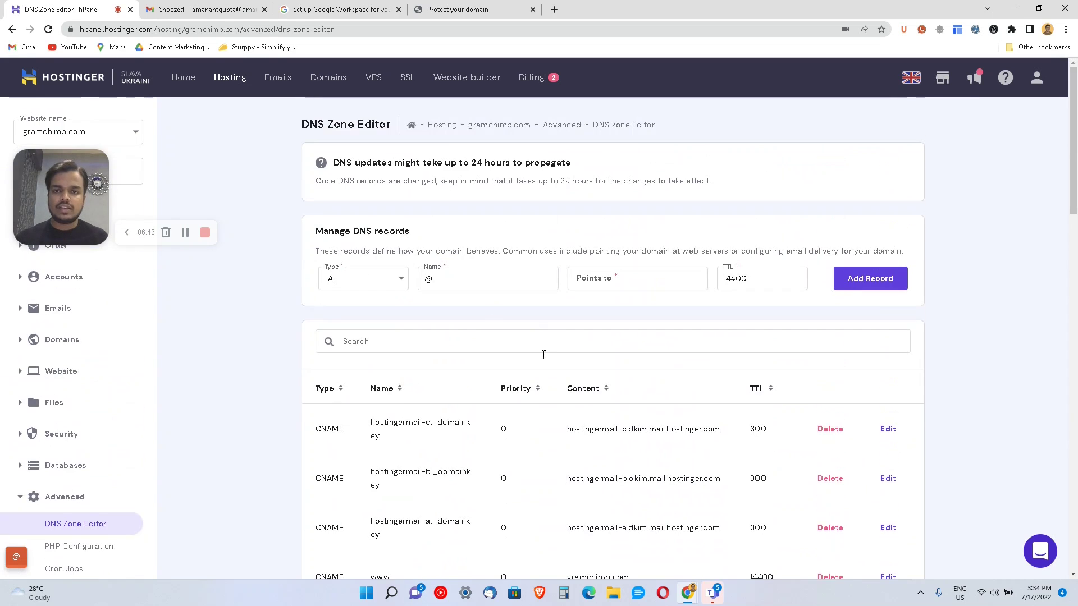
pyautogui.click(442, 9)
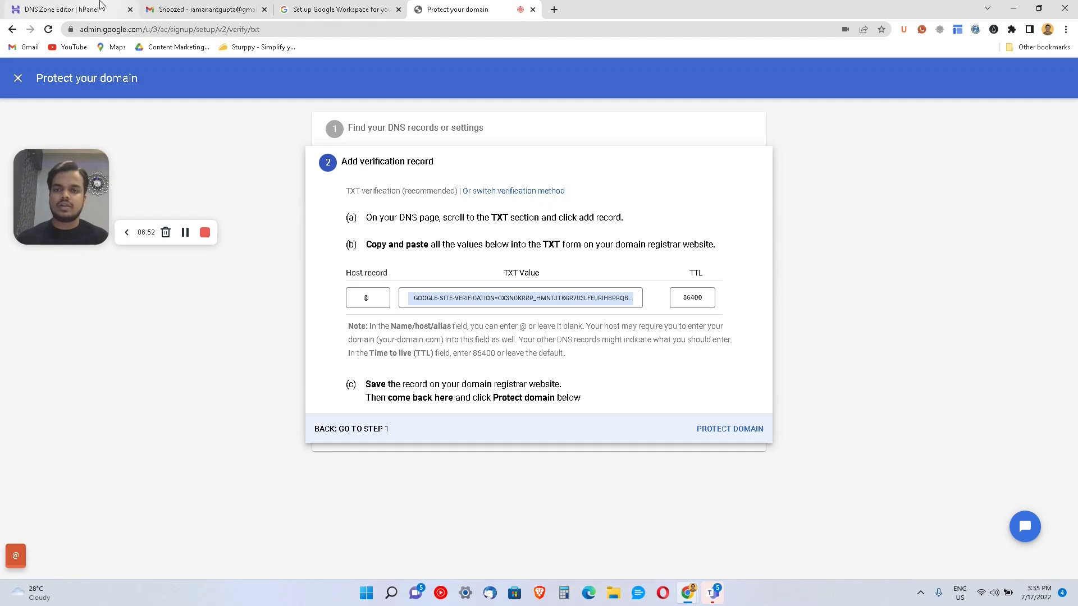
# - Set the new DNS record type to TXT and paste the Google verification value
pyautogui.click(101, 6)
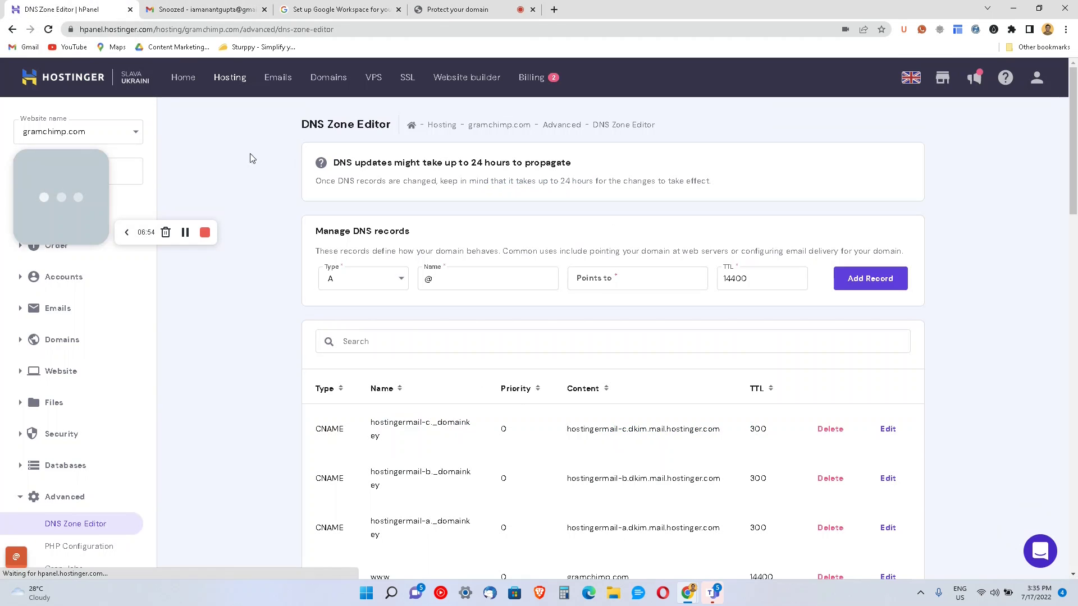
pyautogui.click(438, 9)
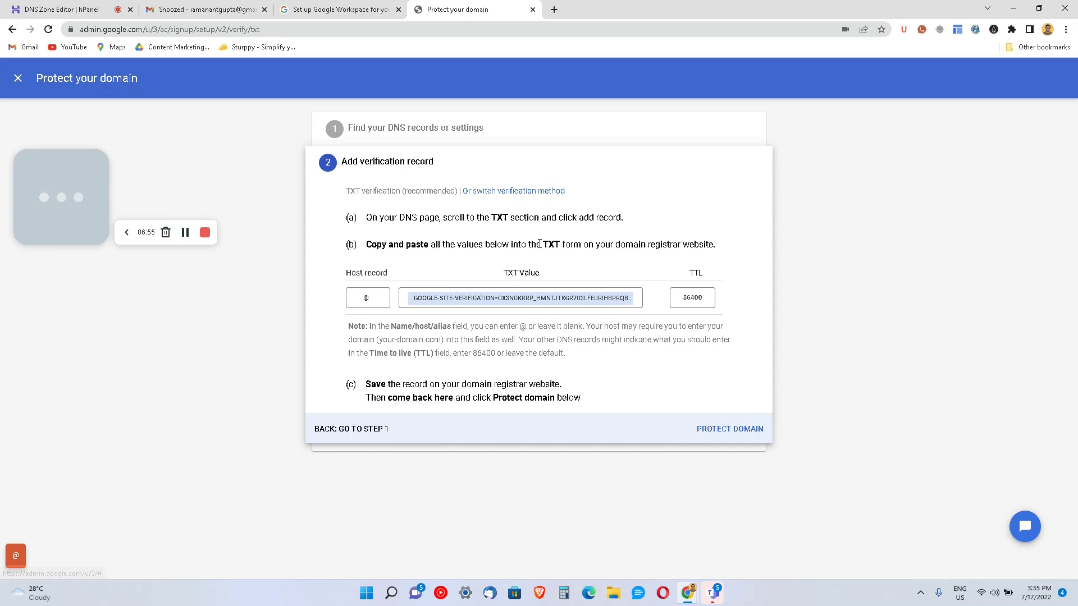
pyautogui.moveTo(542, 245); pyautogui.dragTo(561, 245)
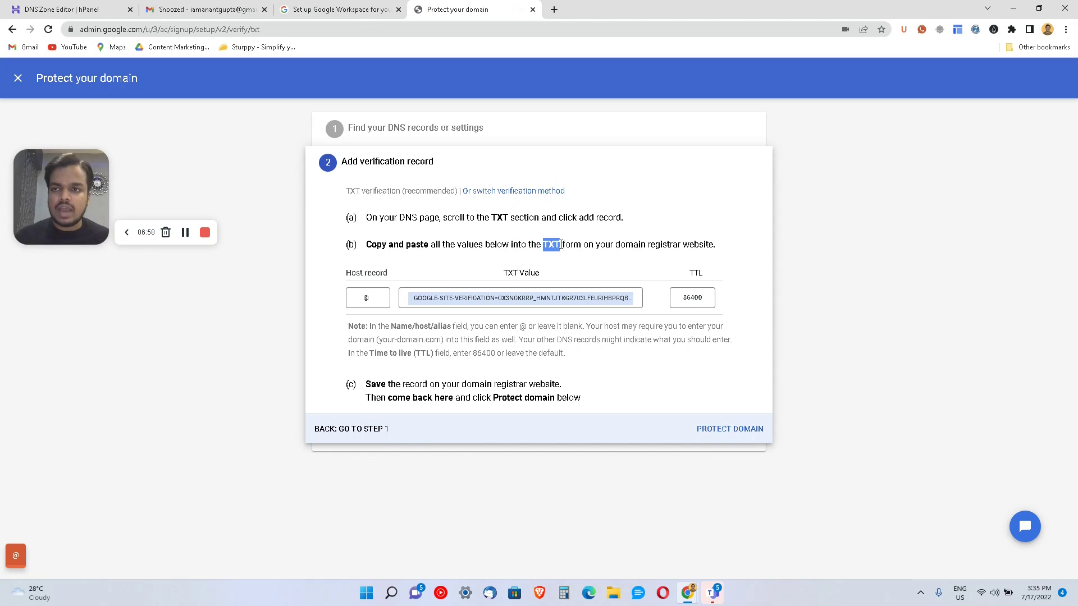
pyautogui.click(68, 10)
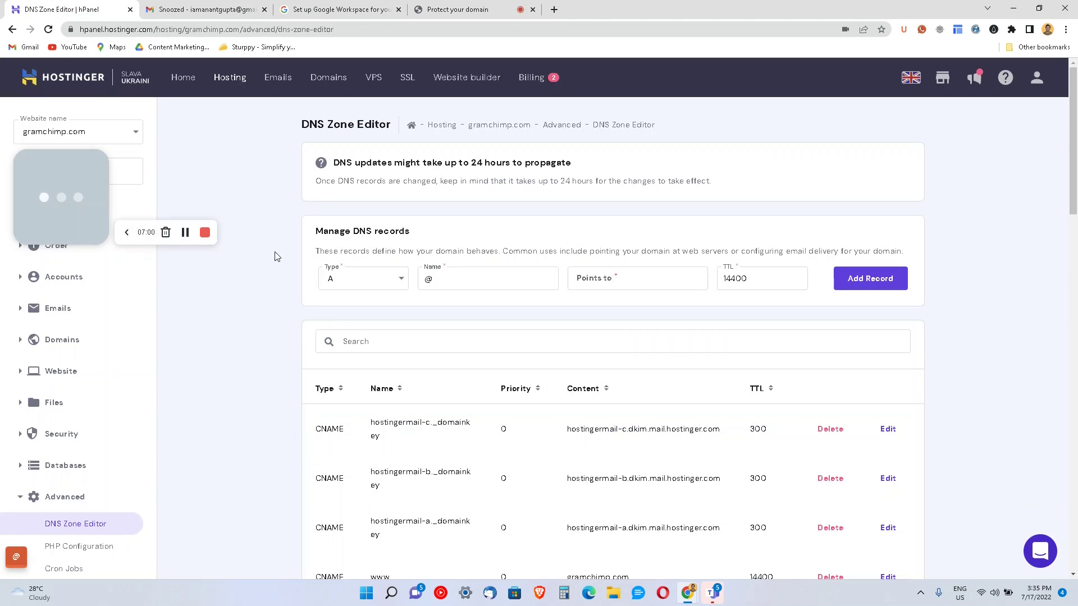
pyautogui.click(348, 278)
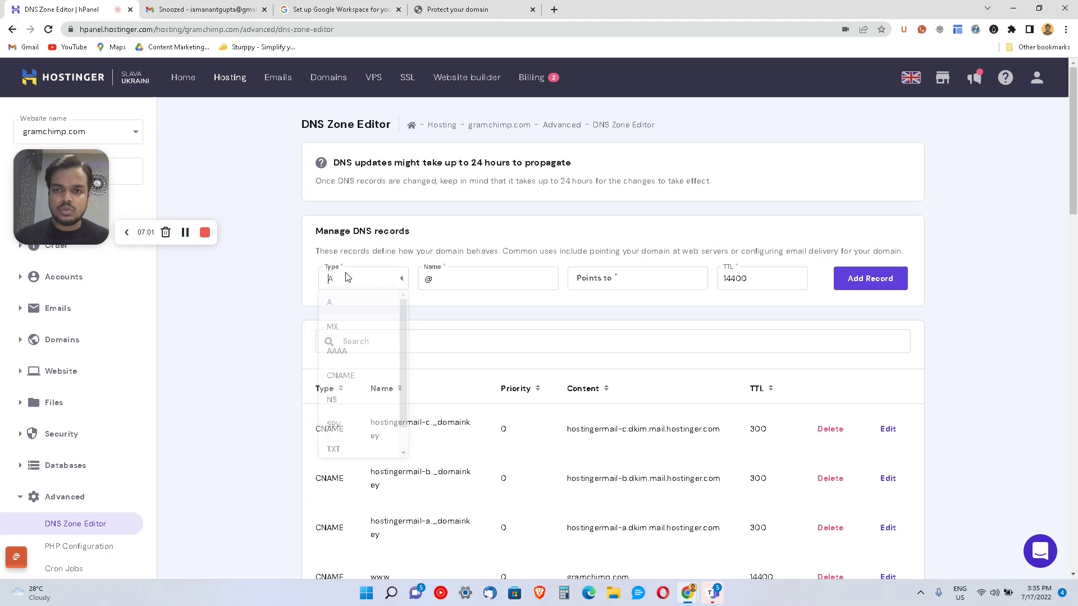
pyautogui.click(335, 449)
pyautogui.click(454, 8)
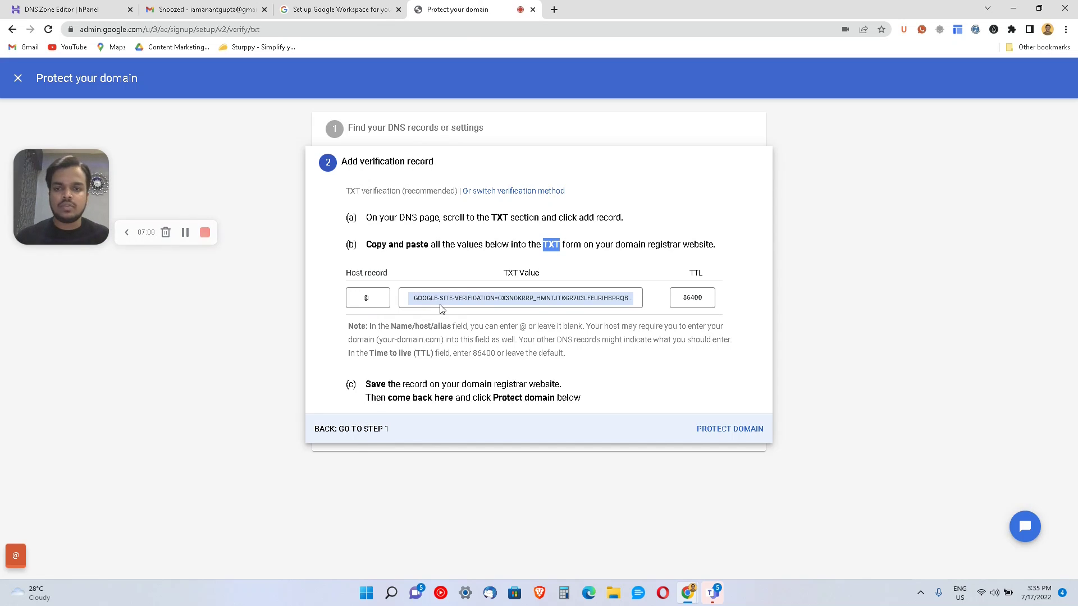
pyautogui.click(97, 5)
pyautogui.click(587, 277)
pyautogui.hotkey('ctrl', 'v')
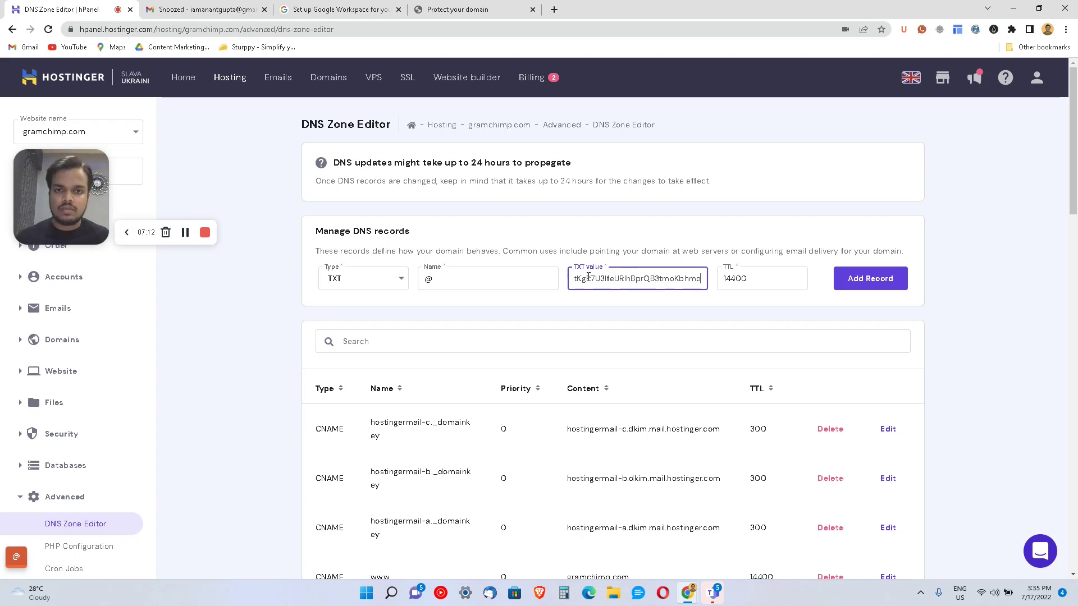
# - Change the record's TTL from 14400 to Google's recommended 86400
pyautogui.click(439, 6)
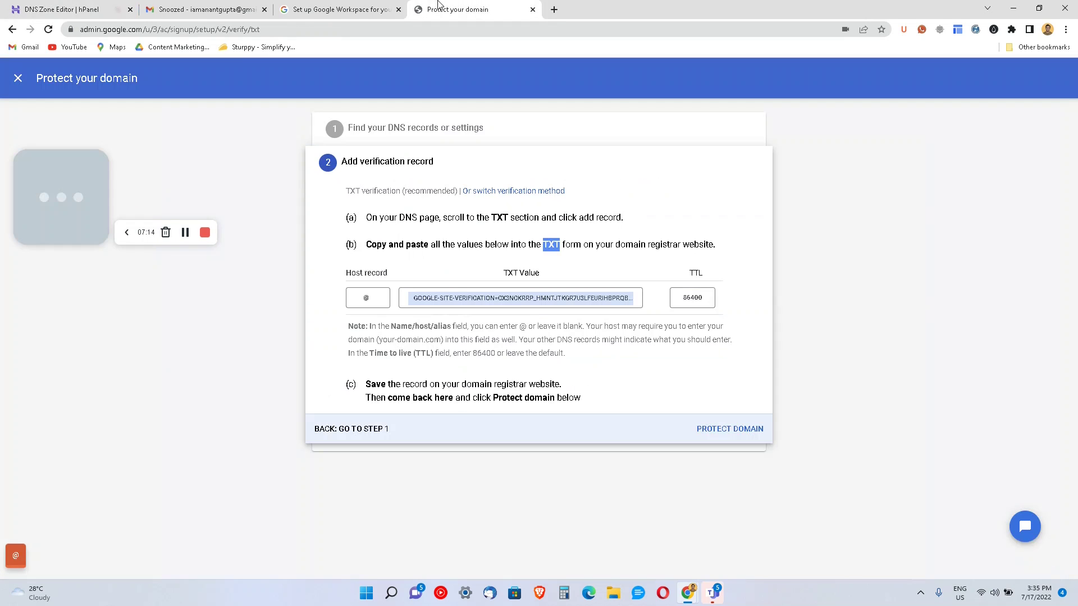
pyautogui.doubleClick(677, 301)
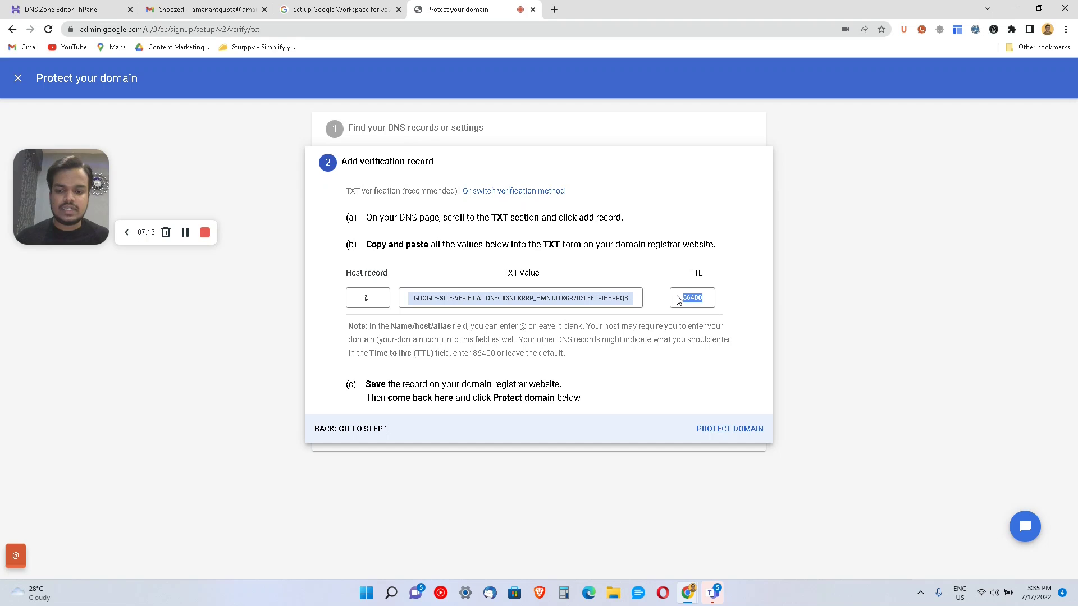
pyautogui.click(729, 276)
pyautogui.doubleClick(729, 276)
pyautogui.write('86400')
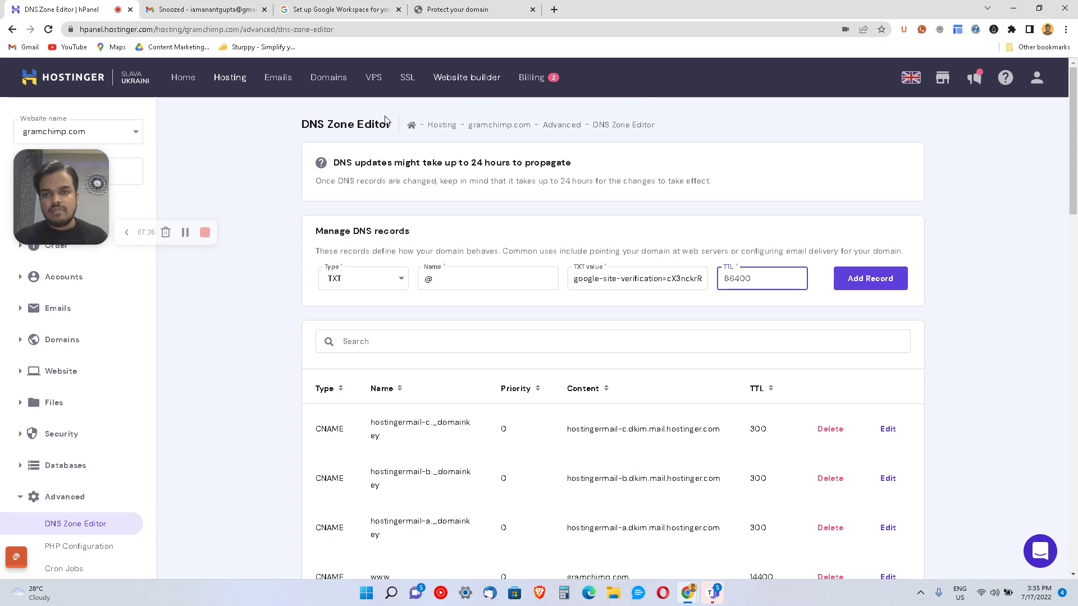
# - Confirm TXT type, name @, the verification value and TTL 86400, then add the record
pyautogui.click(393, 278)
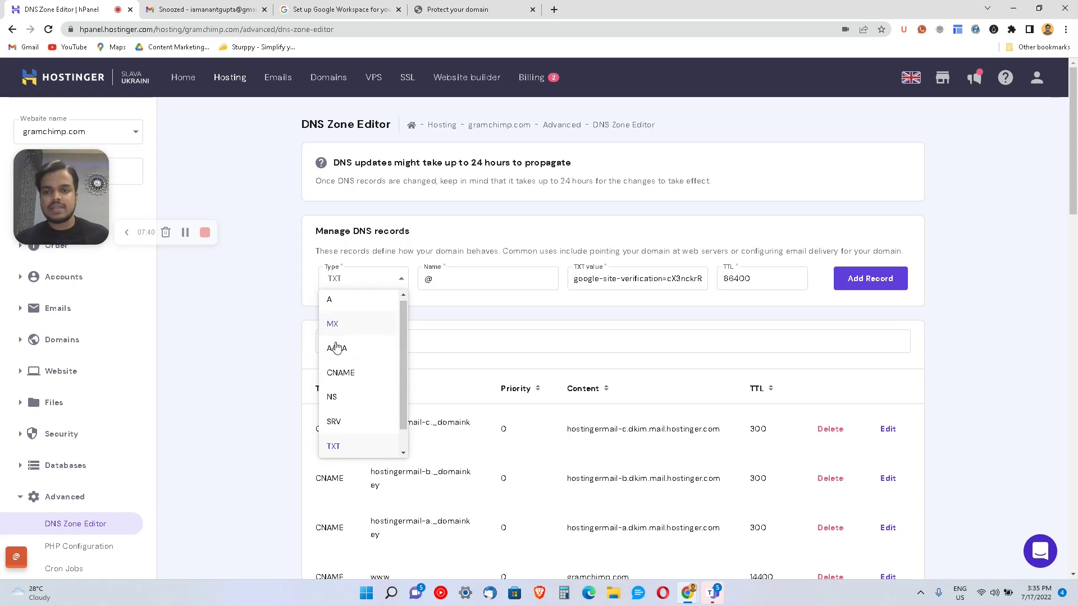
pyautogui.scroll(-1, 371, 416)
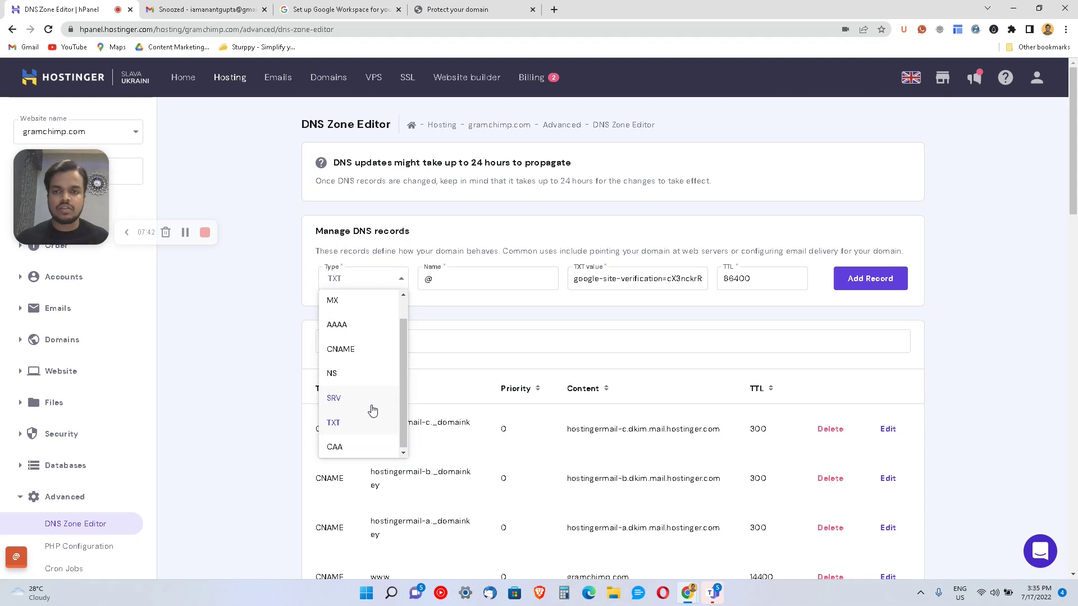
pyautogui.moveTo(478, 278); pyautogui.dragTo(417, 279)
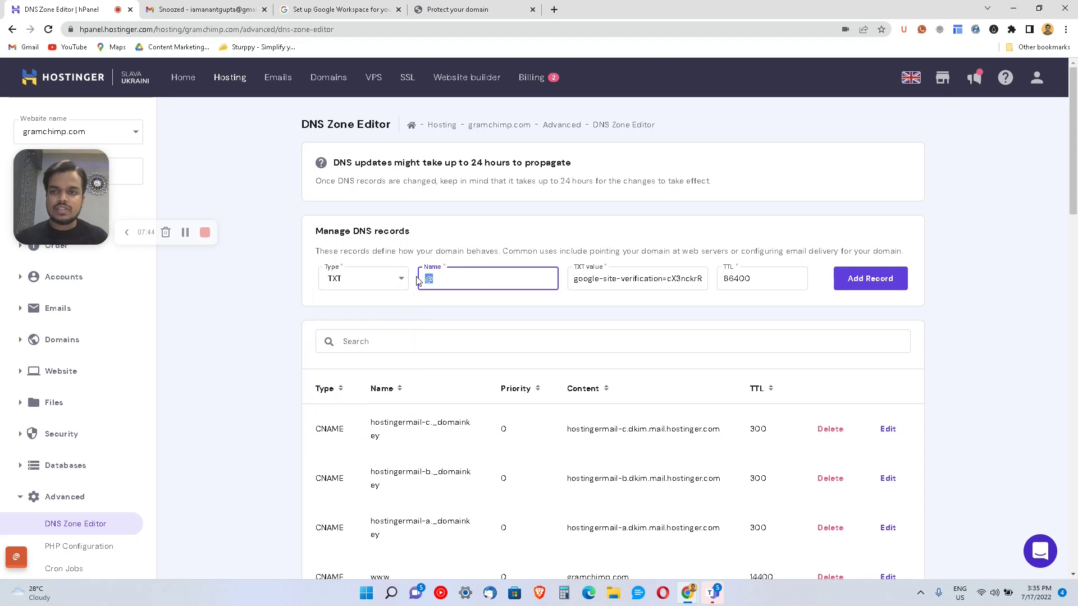
pyautogui.tripleClick(589, 279)
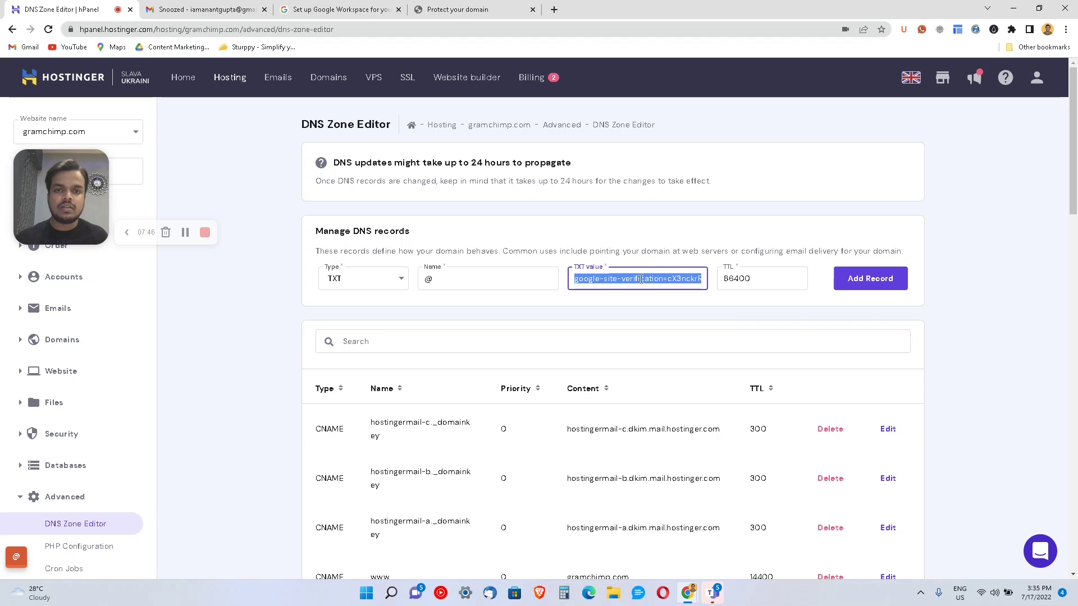
pyautogui.doubleClick(744, 280)
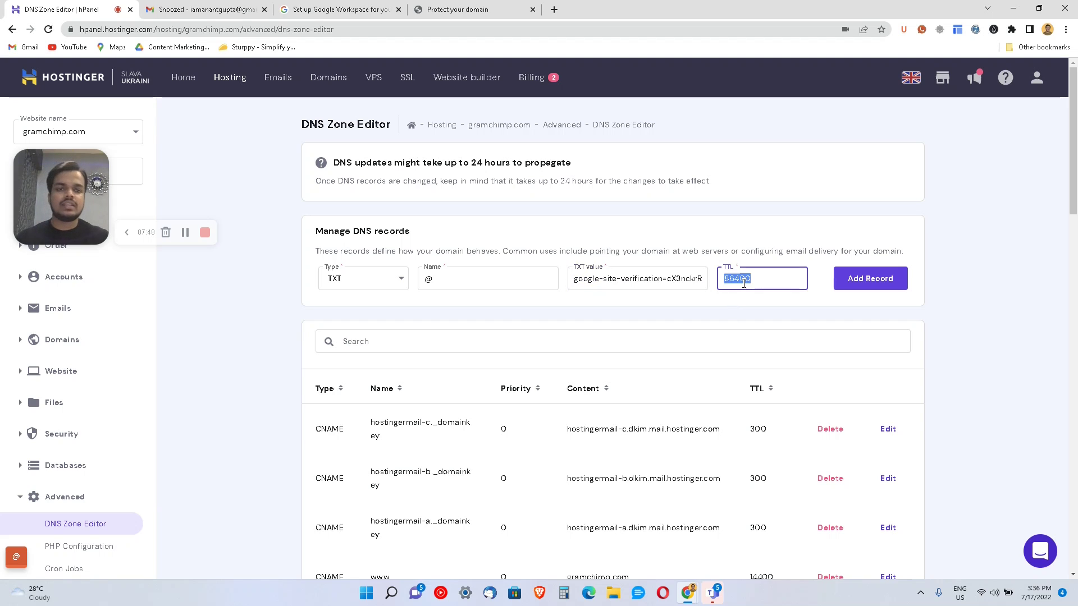
pyautogui.click(893, 292)
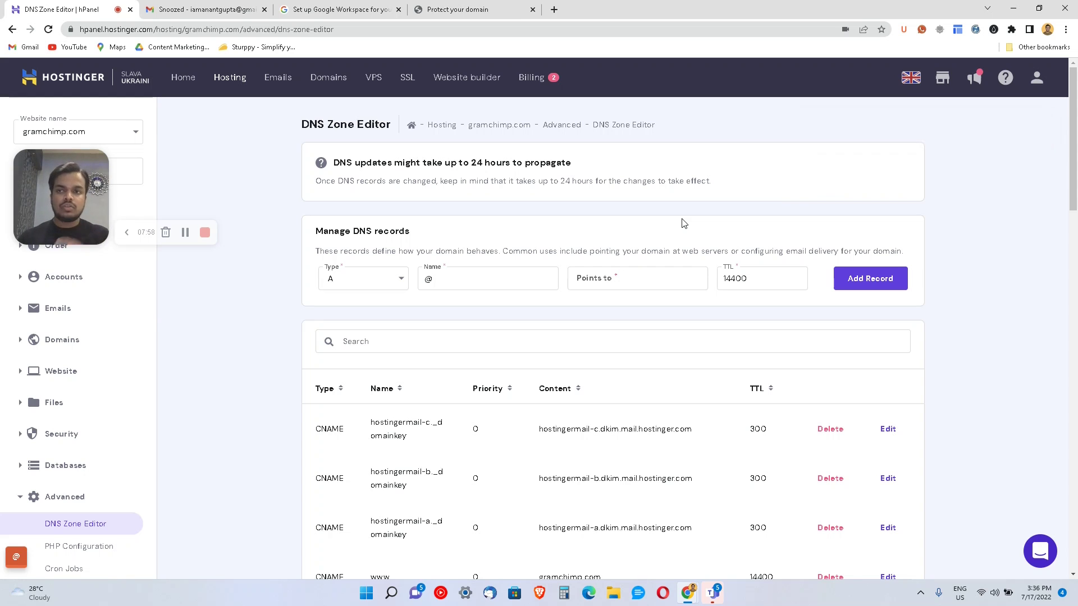
pyautogui.click(312, 6)
# - Return to Google's Protect your domain page and run PROTECT DOMAIN to verify gramchimp.com
pyautogui.click(440, 7)
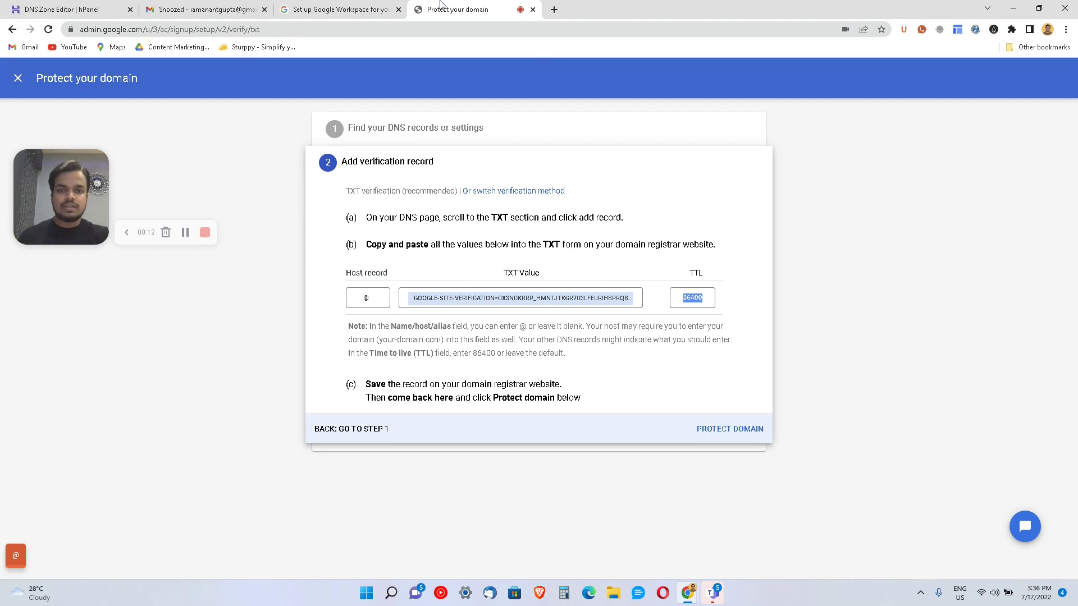
pyautogui.click(737, 428)
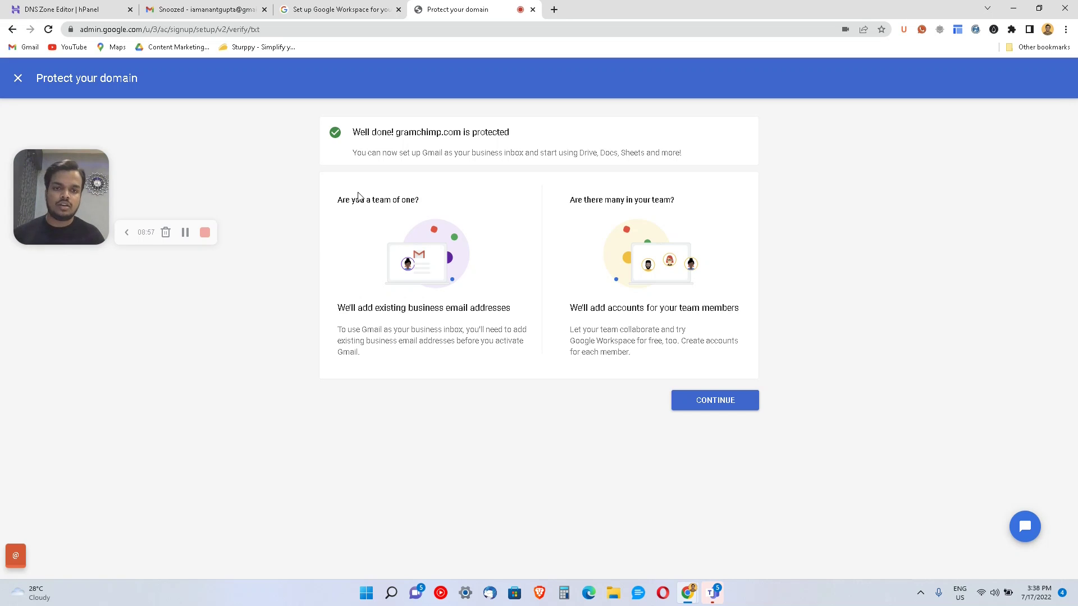
# - Continue past the domain-protected confirmation and start the Create new users wizard
pyautogui.click(716, 401)
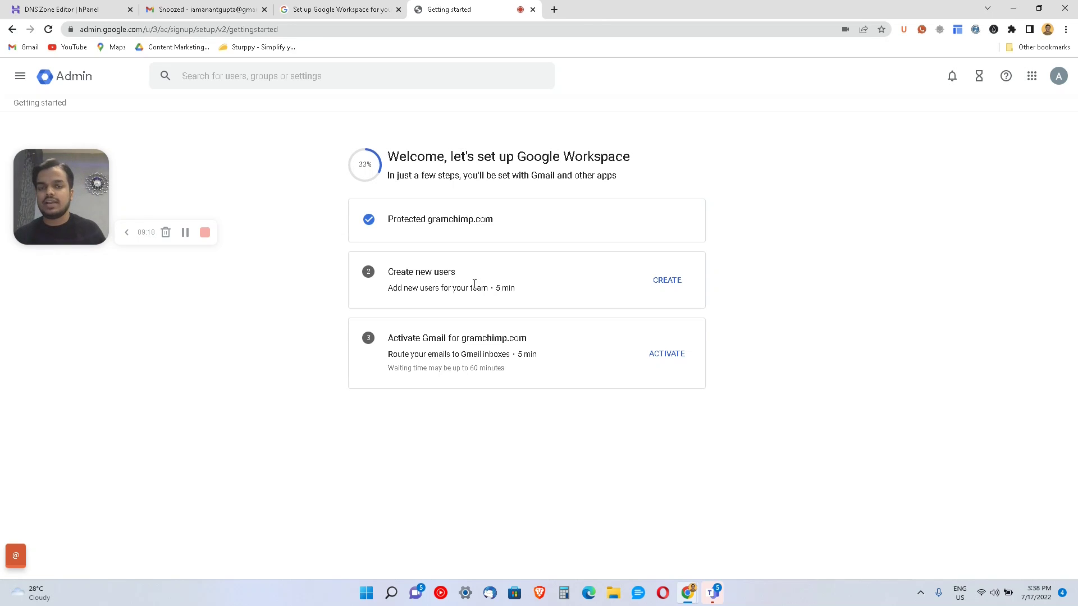
pyautogui.click(671, 286)
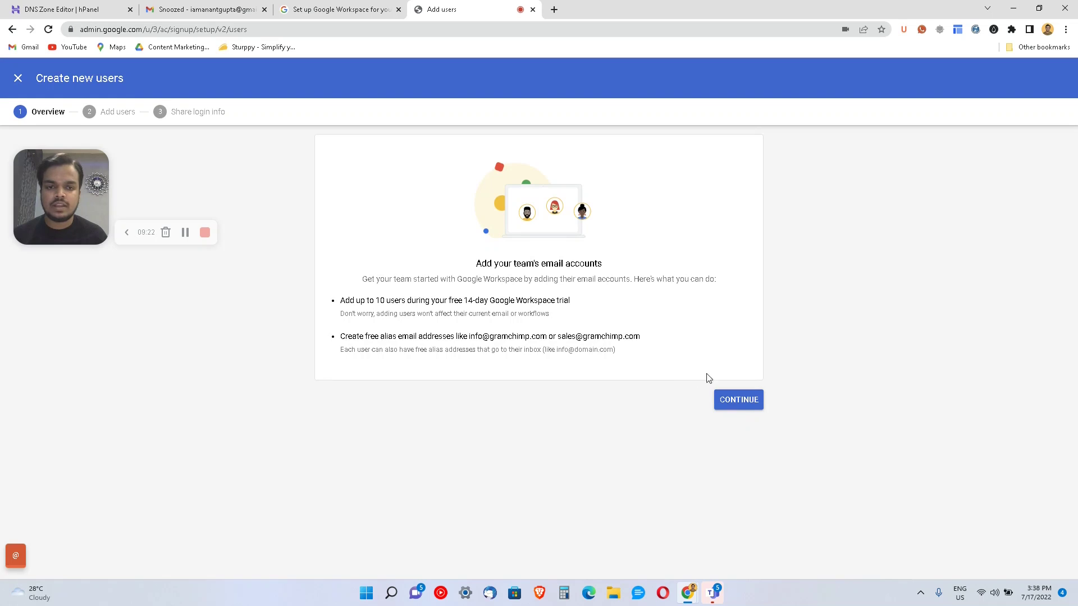
# - Start adding another user and enter the new user's first name and surname
pyautogui.click(732, 400)
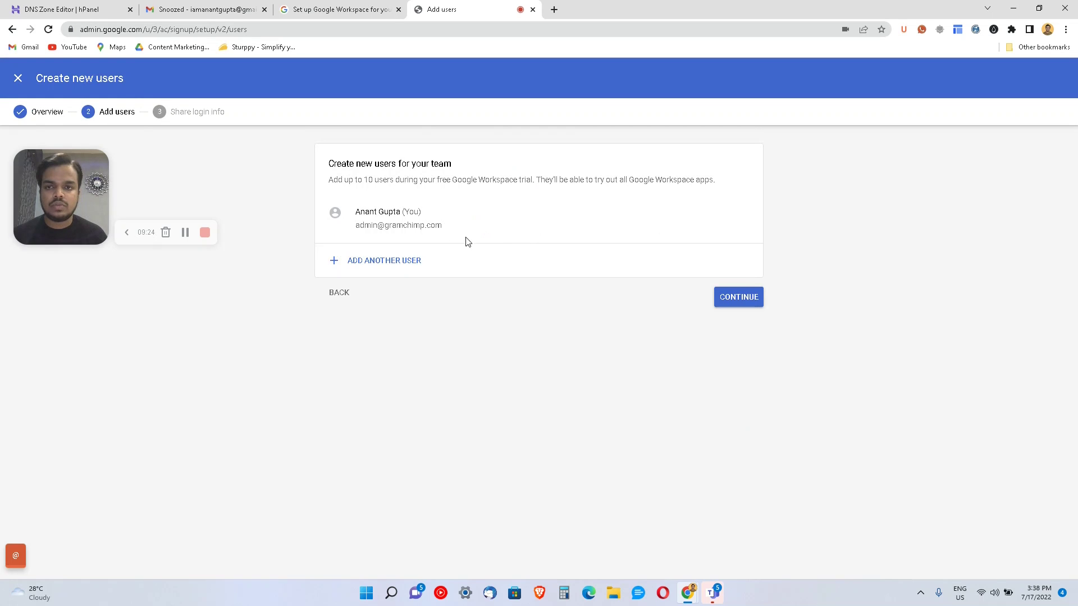
pyautogui.click(393, 275)
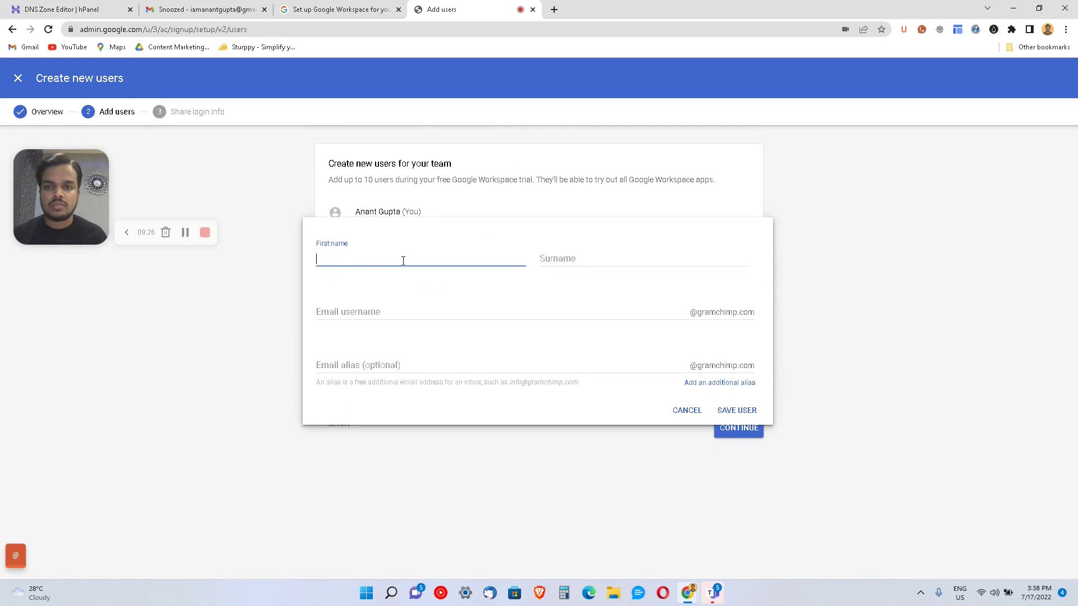
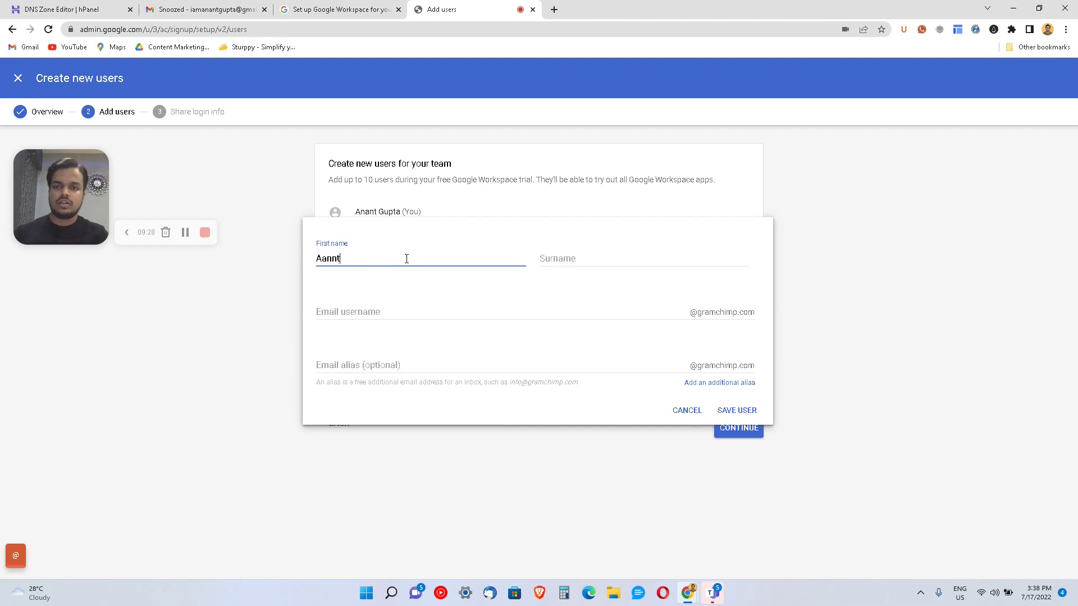
pyautogui.press('Tab')
# - Give the user a username and a second email alias, save the user, and return to the Getting started checklist
pyautogui.click(323, 371)
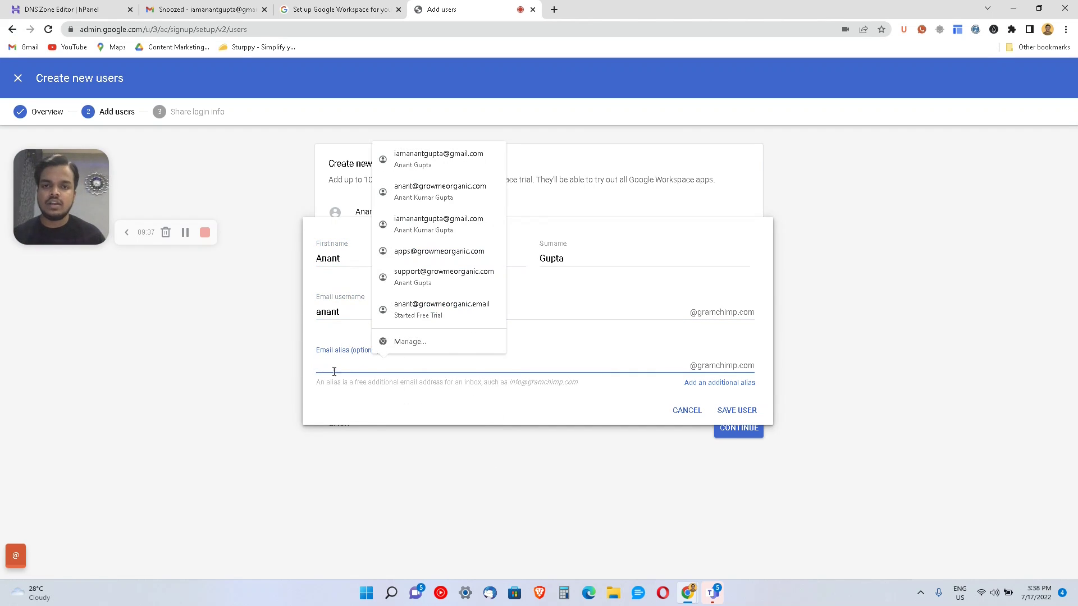
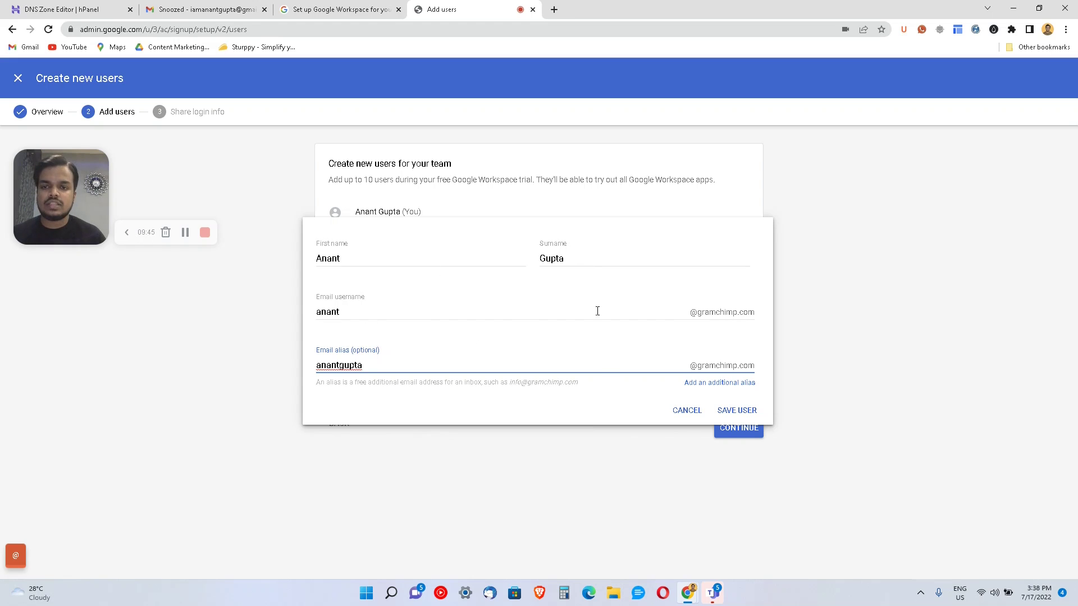
pyautogui.click(742, 384)
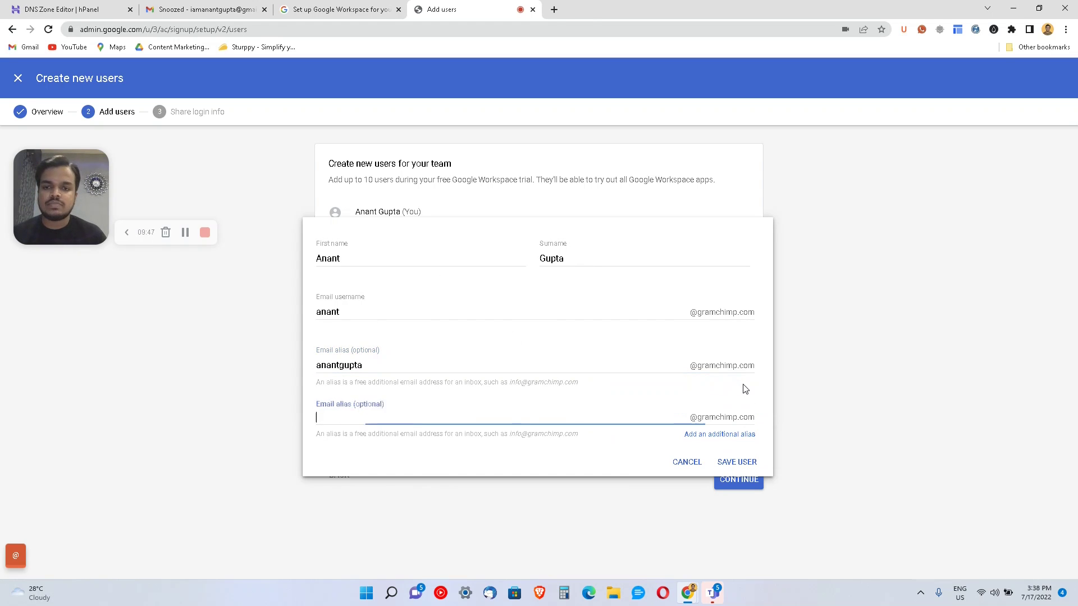
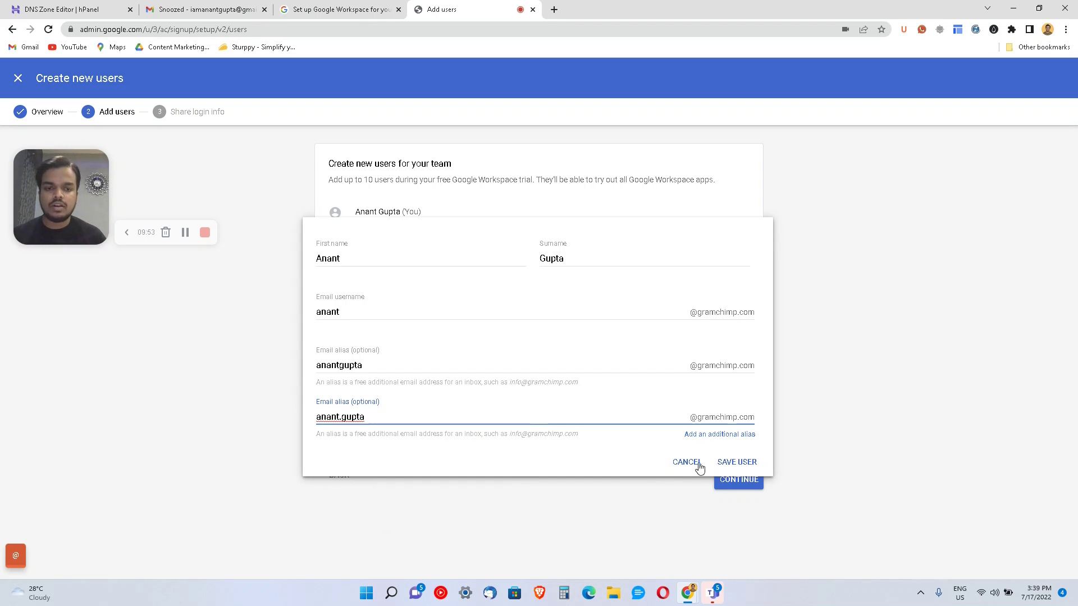
pyautogui.click(733, 462)
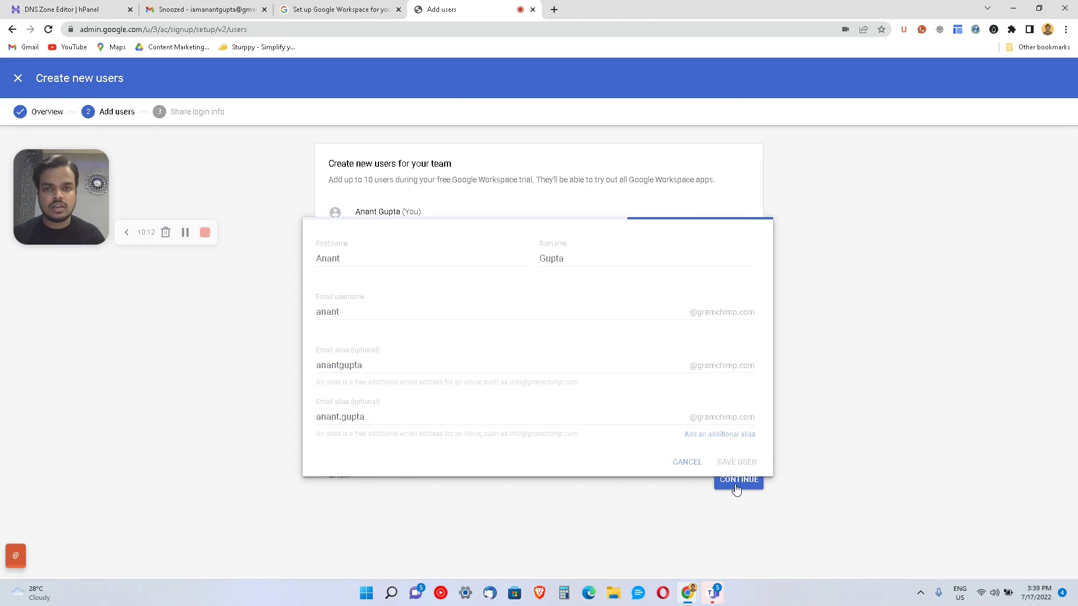
pyautogui.click(739, 298)
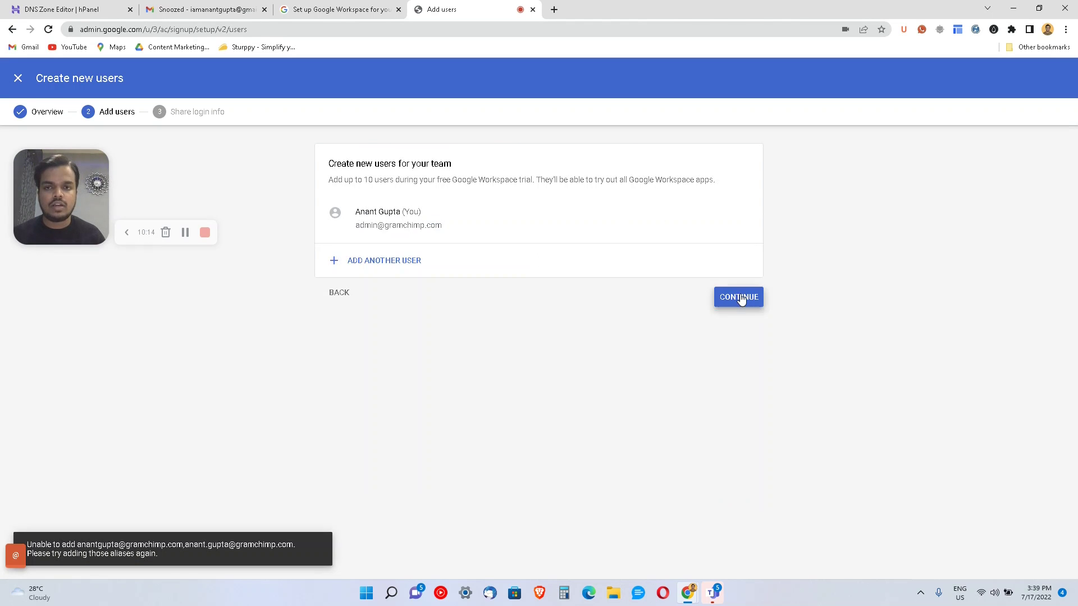
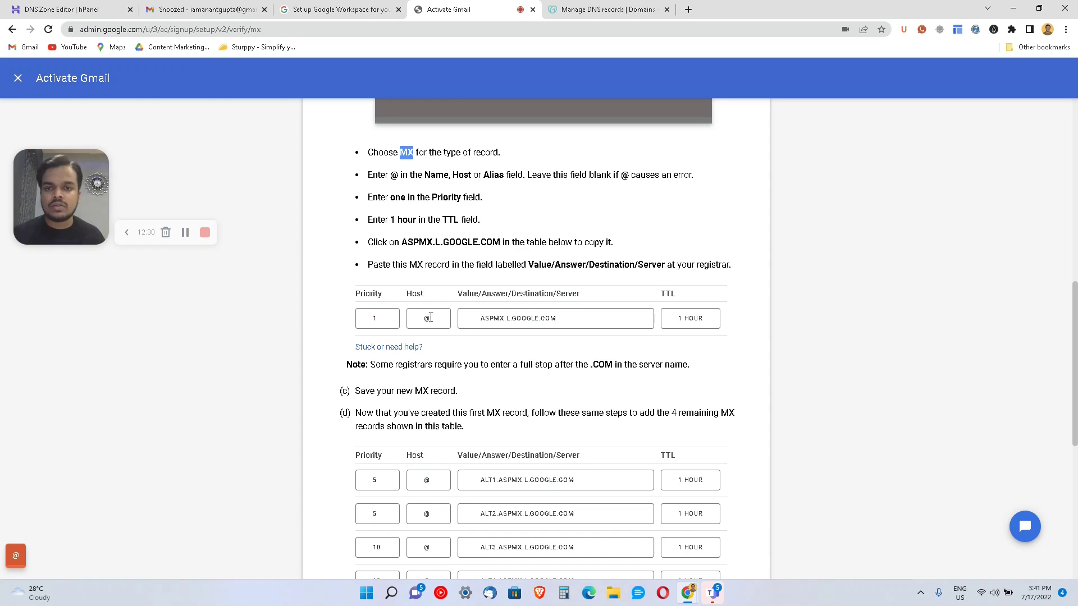
# - Fill Hostinger's new MX record with priority 1 and mail server ASPMX.L.GOOGLE.COM
pyautogui.click(376, 319)
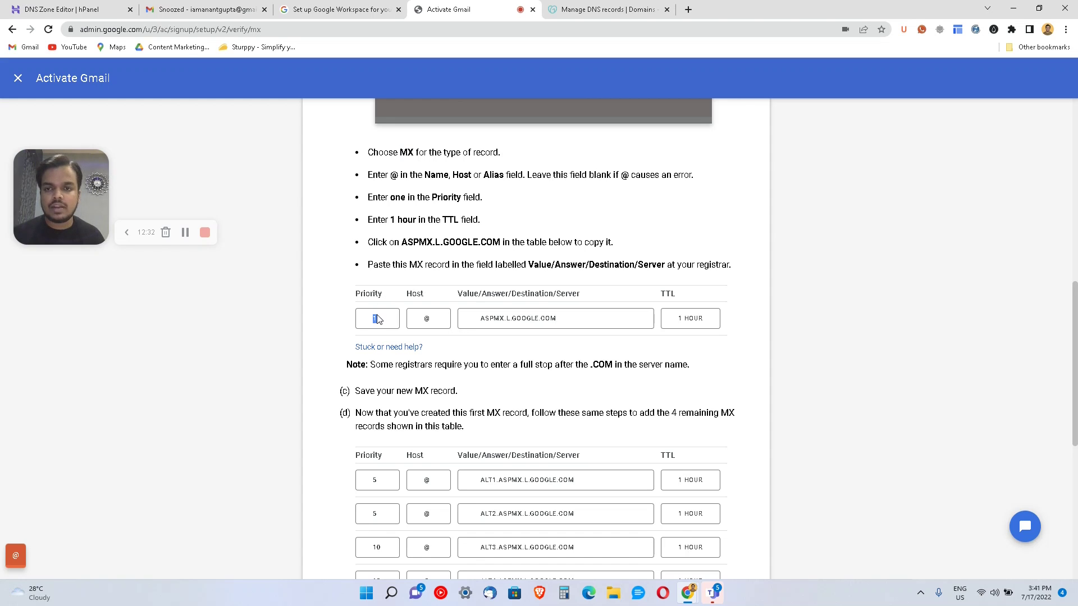
pyautogui.click(517, 320)
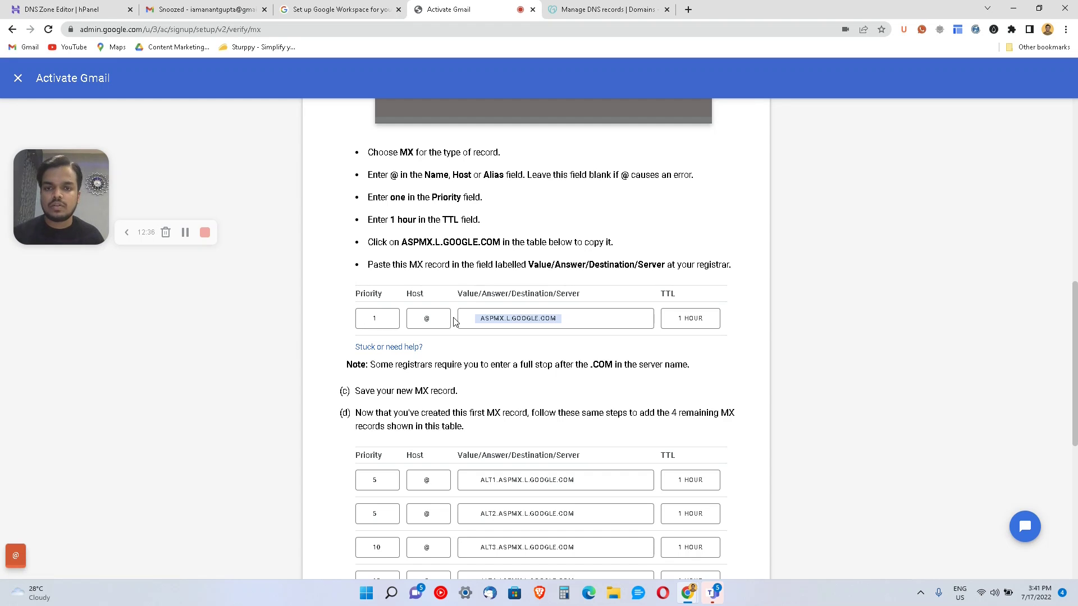
pyautogui.click(62, 9)
pyautogui.doubleClick(676, 278)
pyautogui.write('1')
pyautogui.click(635, 283)
pyautogui.hotkey('ctrl', 'v')
pyautogui.click(475, 287)
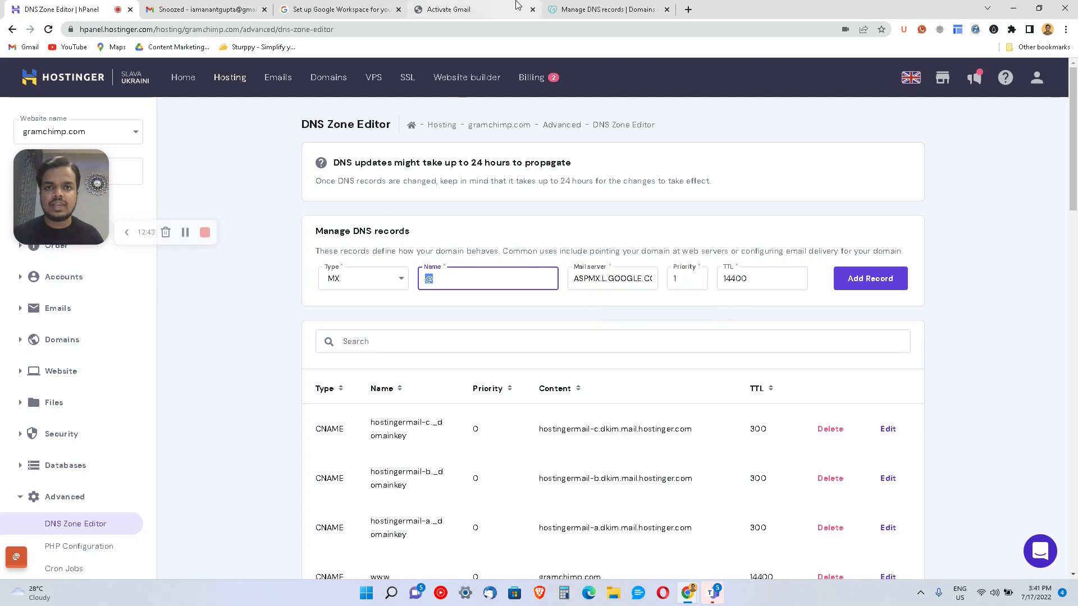
# - Check Google's required TTL of 1 HOUR for the first MX record
pyautogui.click(544, 7)
pyautogui.click(508, 8)
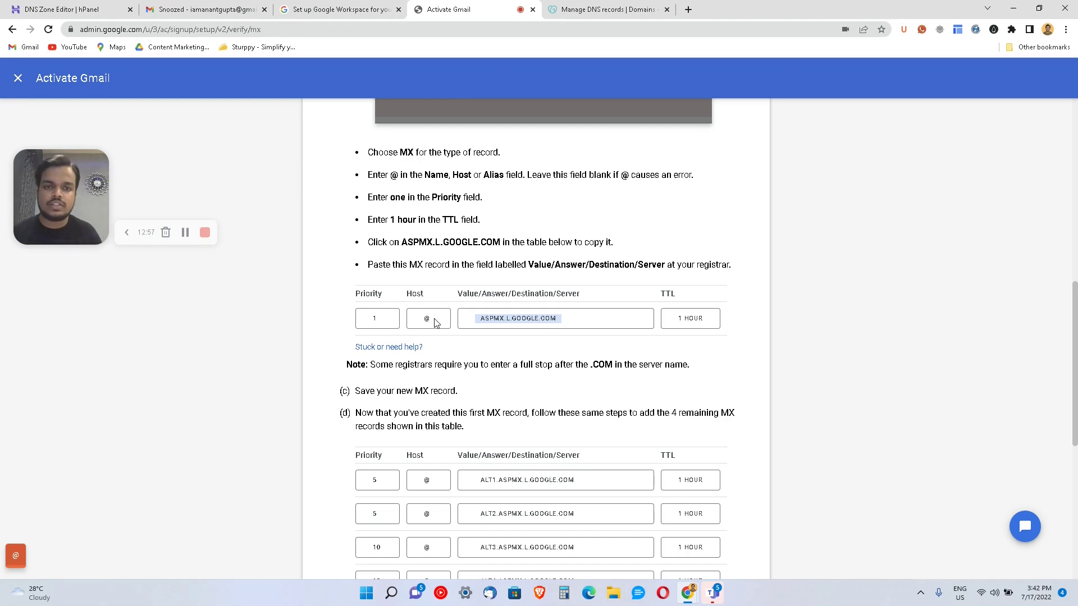
pyautogui.moveTo(677, 324); pyautogui.dragTo(715, 318)
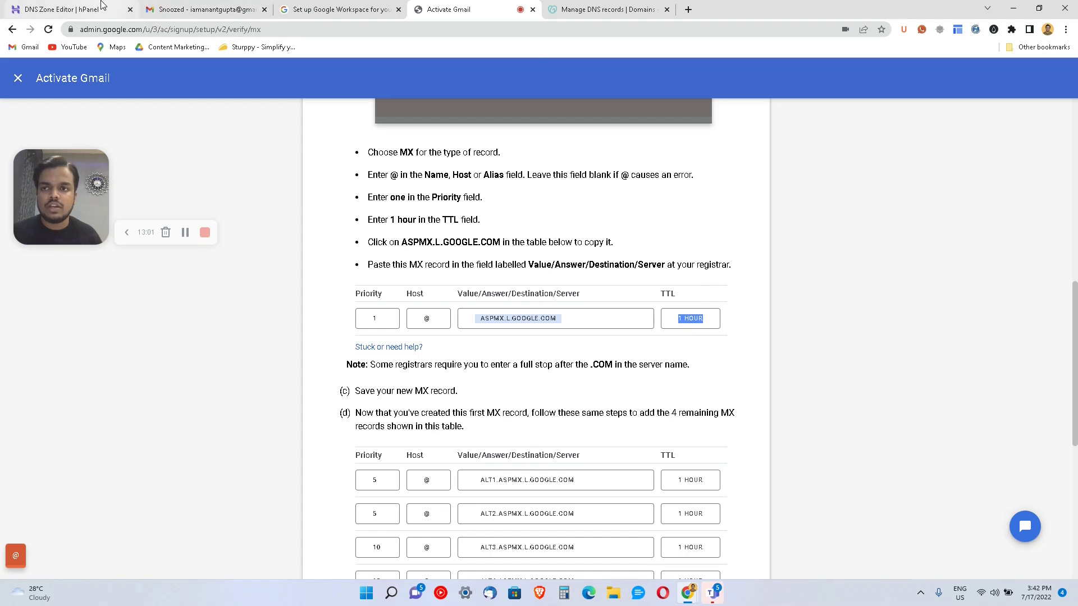
# - Search '1 hour to seconds' and copy the 3600 result for the DNS form
pyautogui.click(690, 10)
pyautogui.write('1 hour')
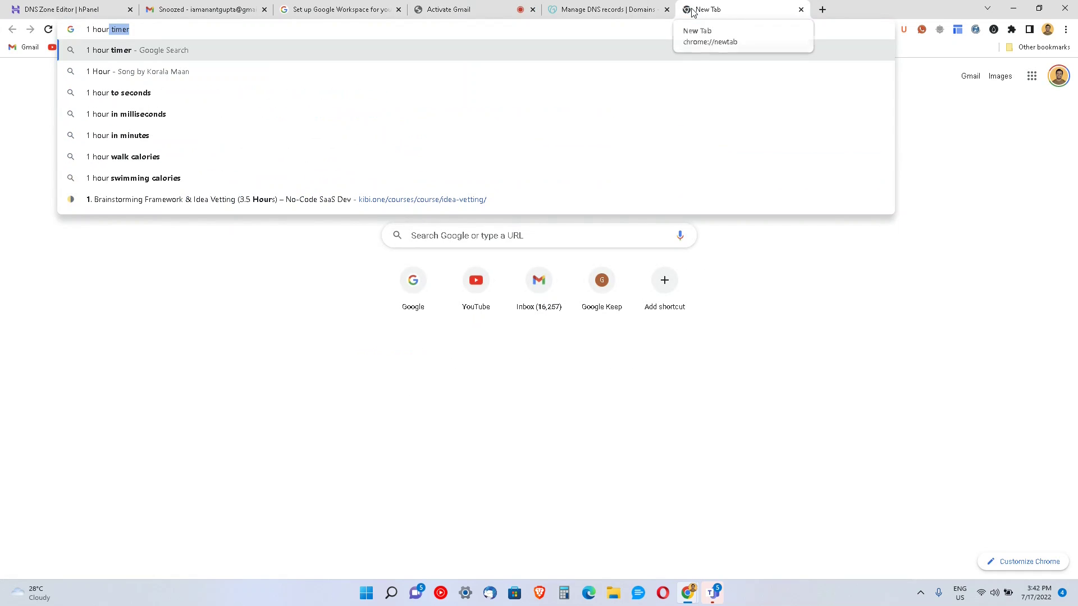
pyautogui.press('Down')
pyautogui.press('Down')
pyautogui.press('Return')
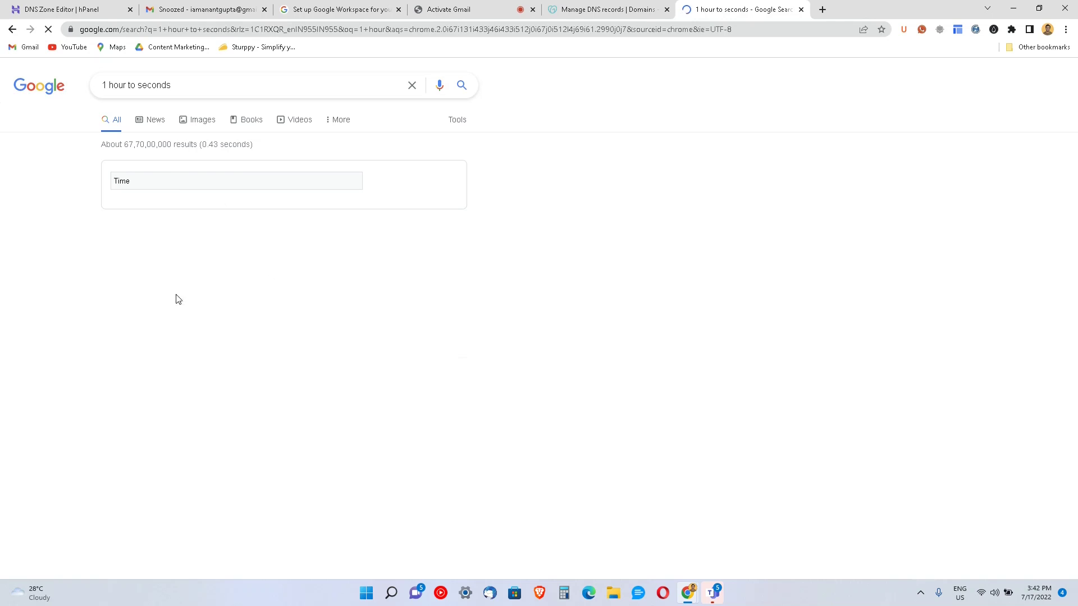
pyautogui.doubleClick(300, 214)
pyautogui.hotkey('ctrl', 'c')
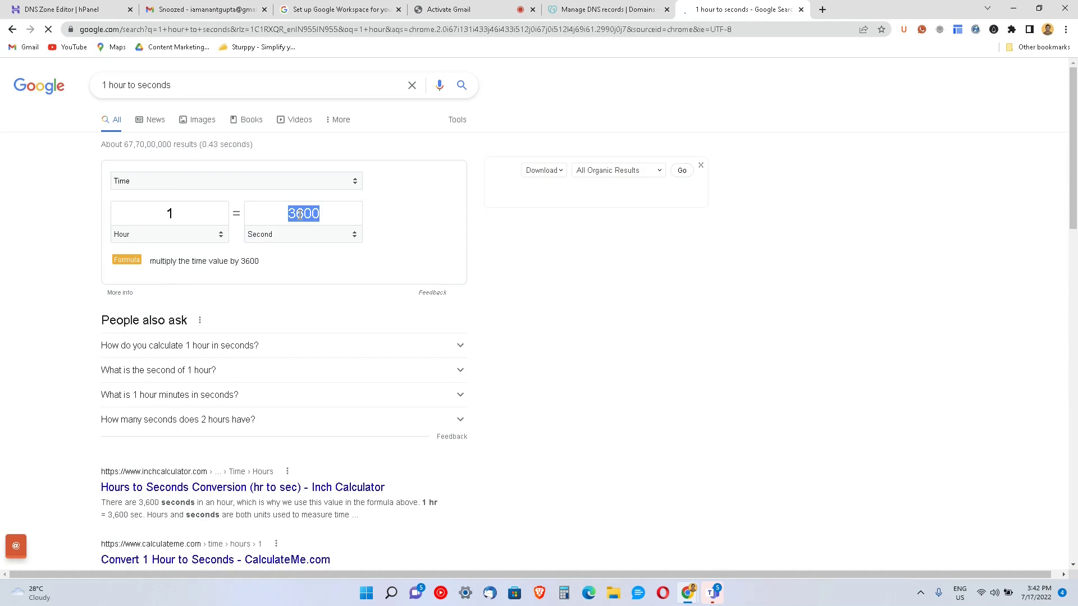
pyautogui.hotkey('ctrl', '1')
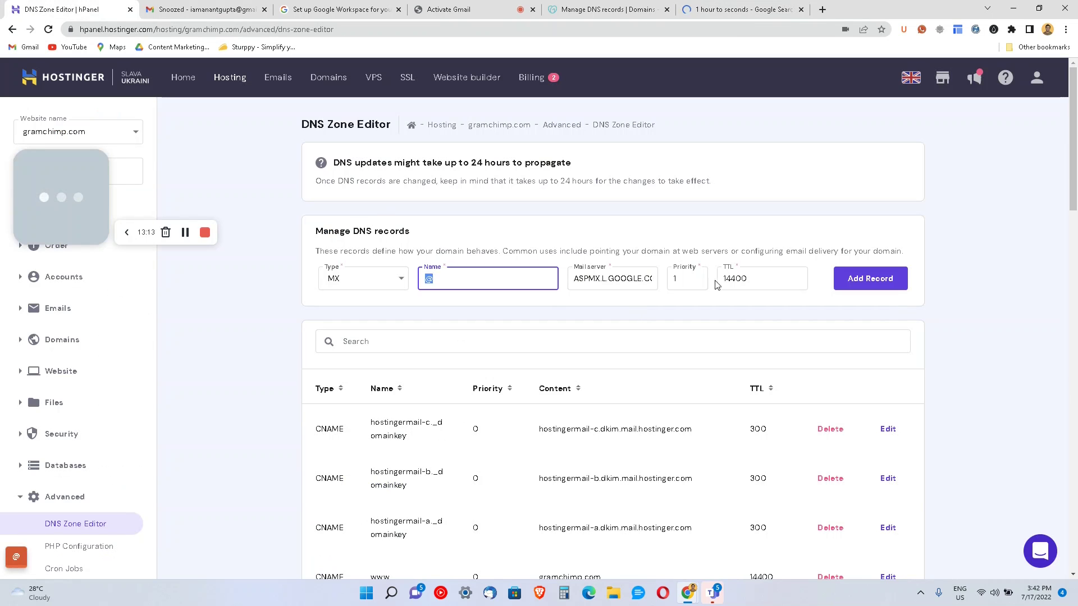
# - Set the TTL to 3600 and add the priority-1 ASPMX.L.GOOGLE.COM MX record
pyautogui.doubleClick(730, 281)
pyautogui.hotkey('ctrl', 'v')
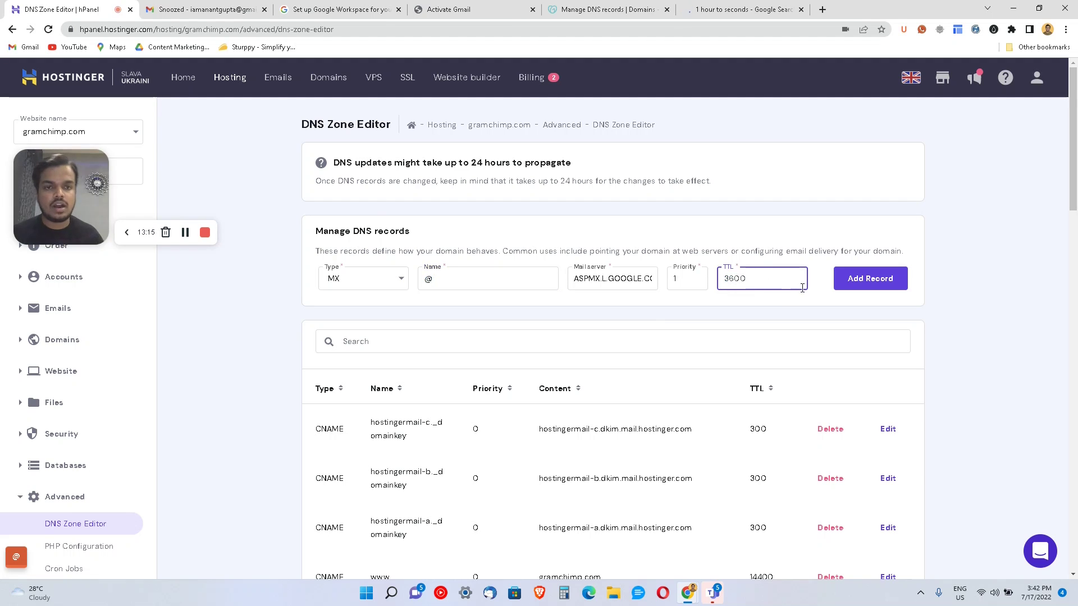
pyautogui.click(863, 286)
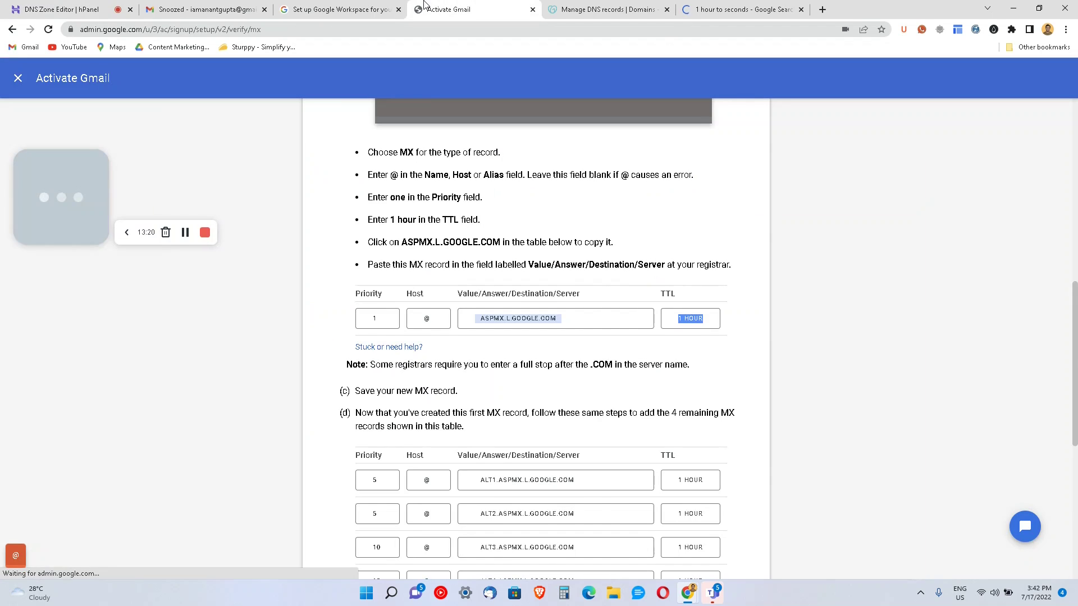
pyautogui.scroll(-4, 184, 240)
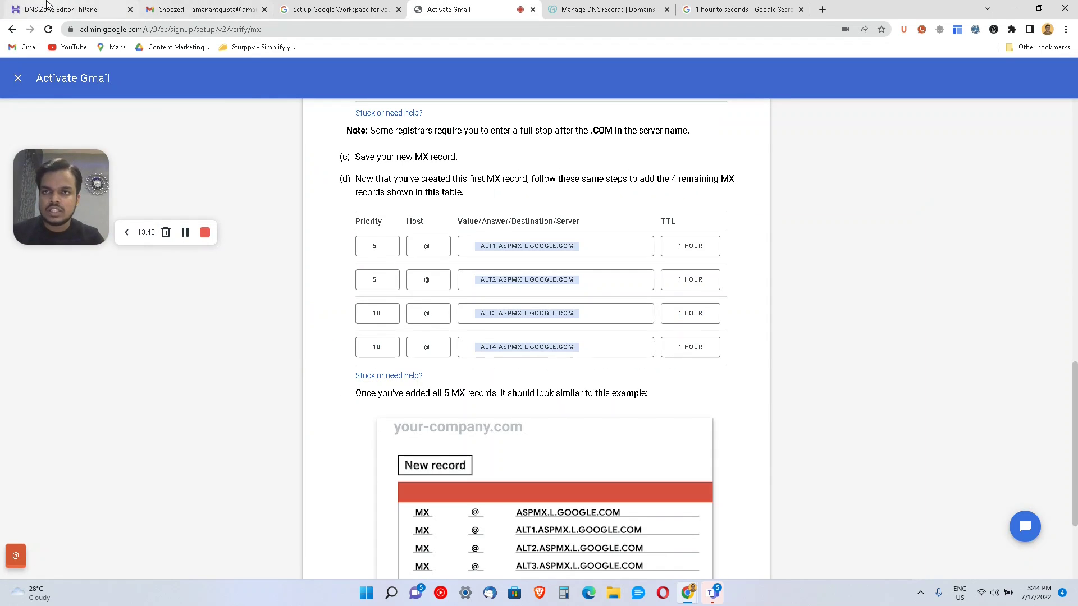
# - Filter records by 'mx' and delete the mx1.hostinger.in and mx2.hostinger.in MX records
pyautogui.click(62, 10)
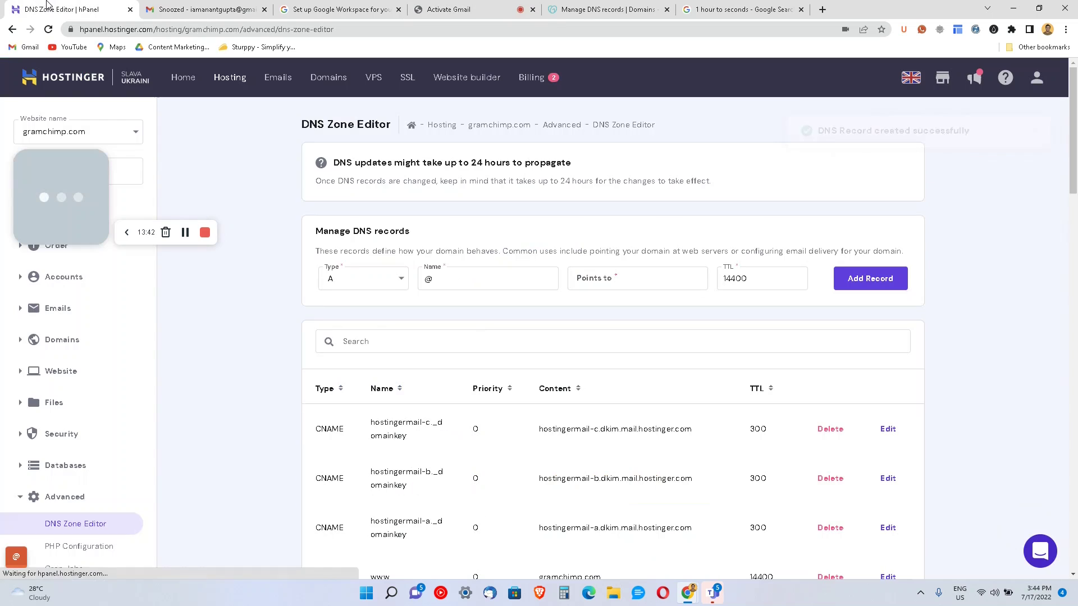
pyautogui.click(430, 333)
pyautogui.write('mx')
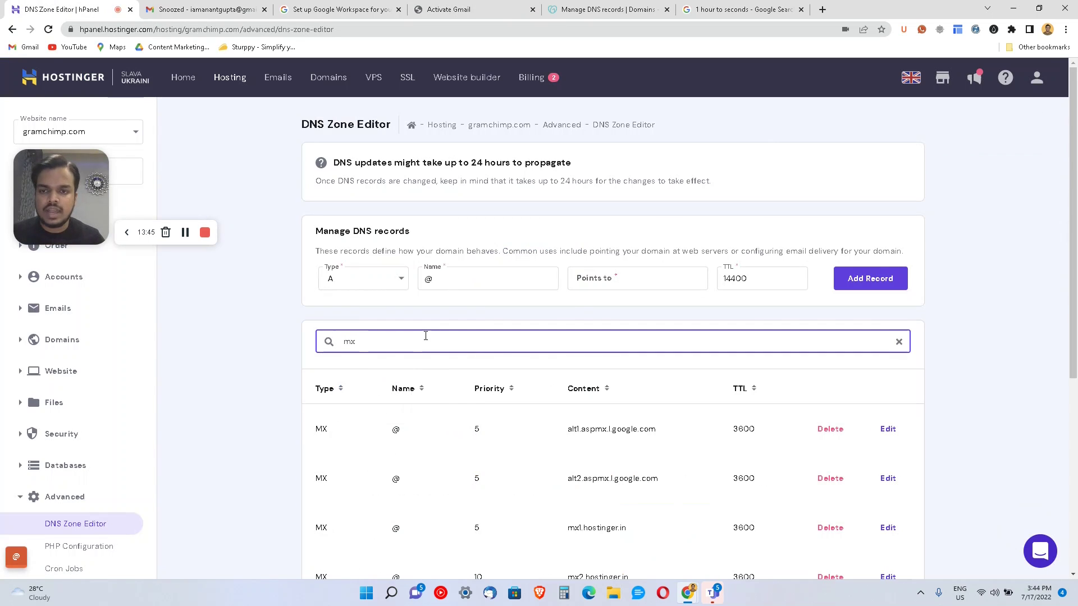
pyautogui.scroll(-3, 425, 336)
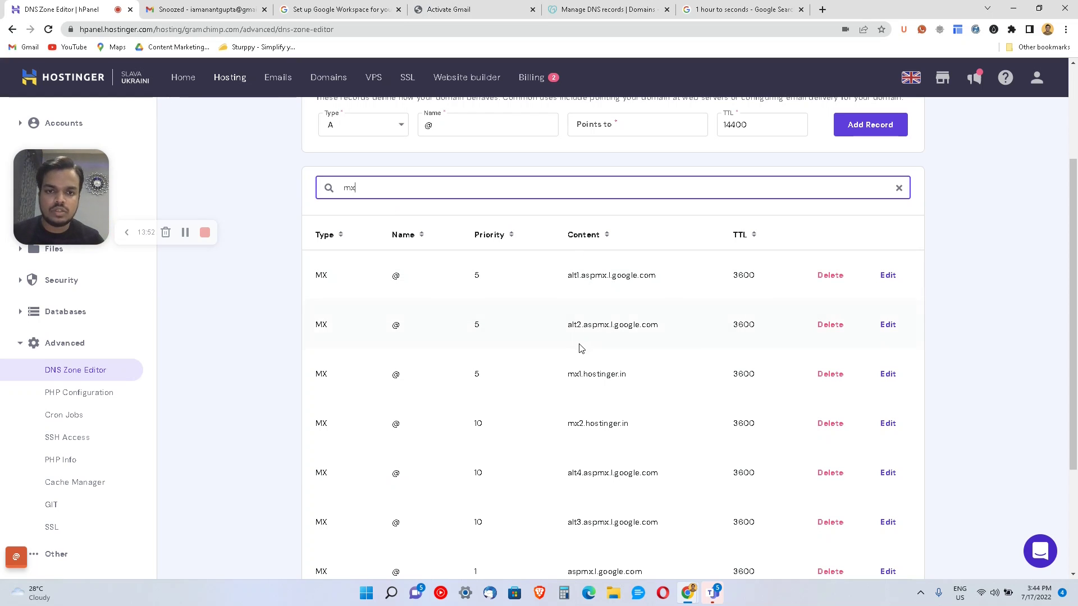
pyautogui.scroll(-2, 581, 360)
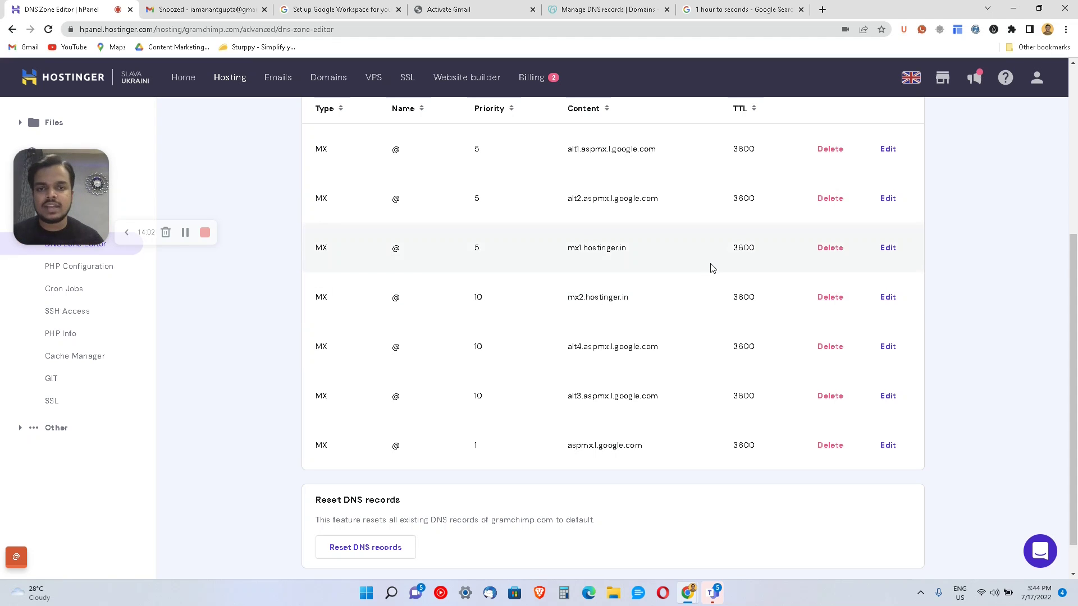
pyautogui.click(821, 247)
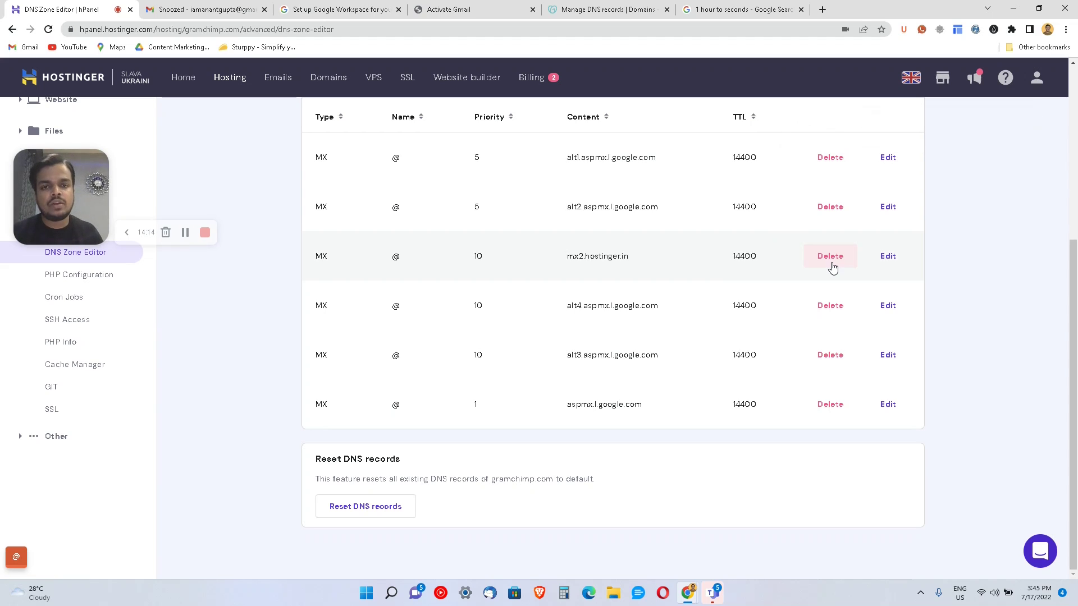
pyautogui.click(831, 257)
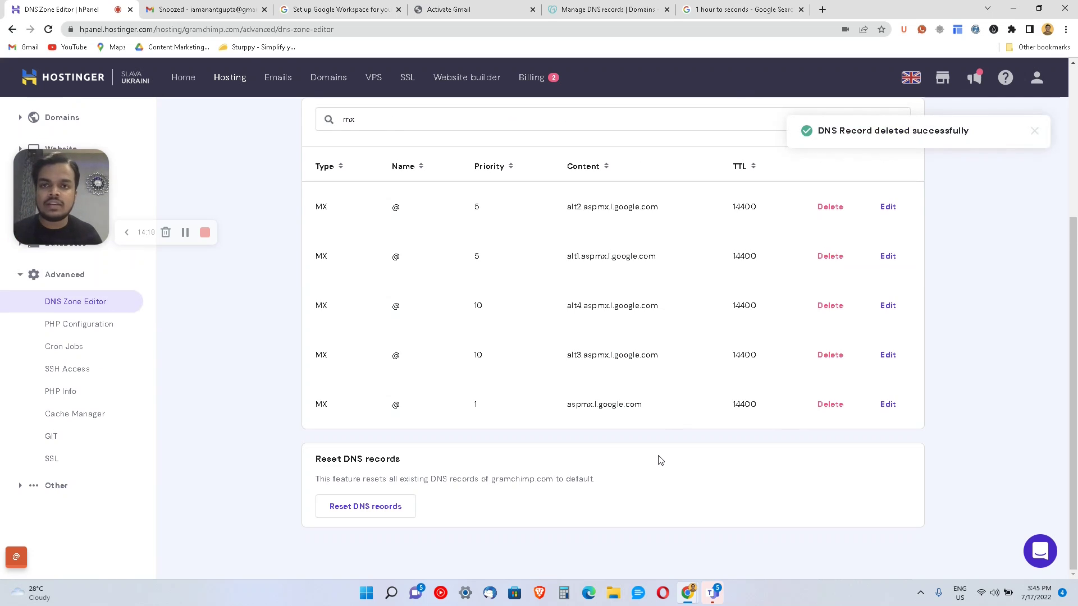
# - Clear the filter to review all records, then filter by 'mx' again to check the Google MX records
pyautogui.doubleClick(399, 125)
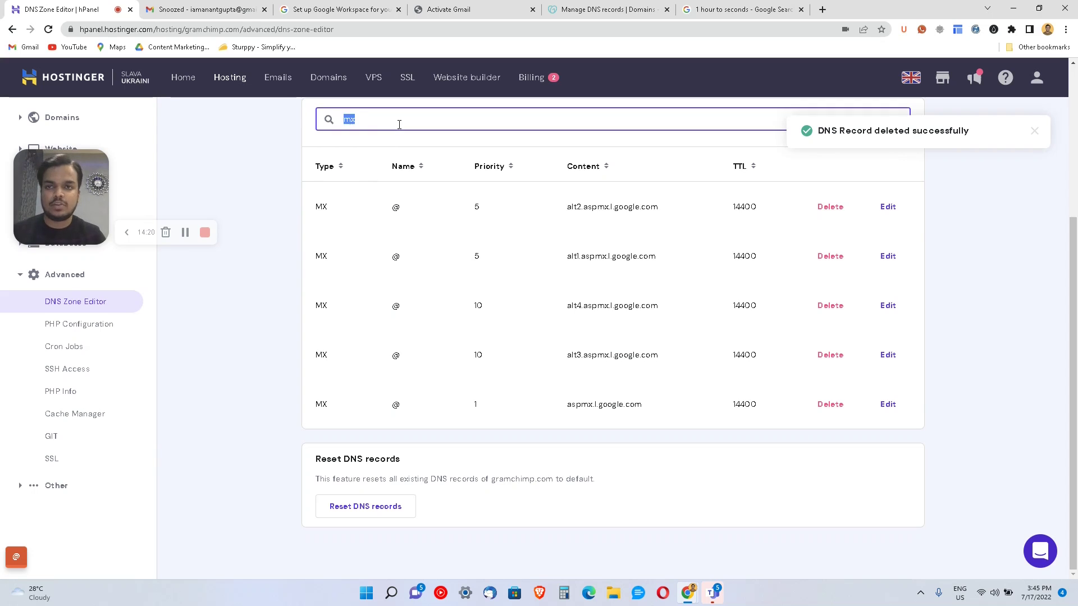
pyautogui.press('BackSpace')
pyautogui.scroll(-1, 339, 456)
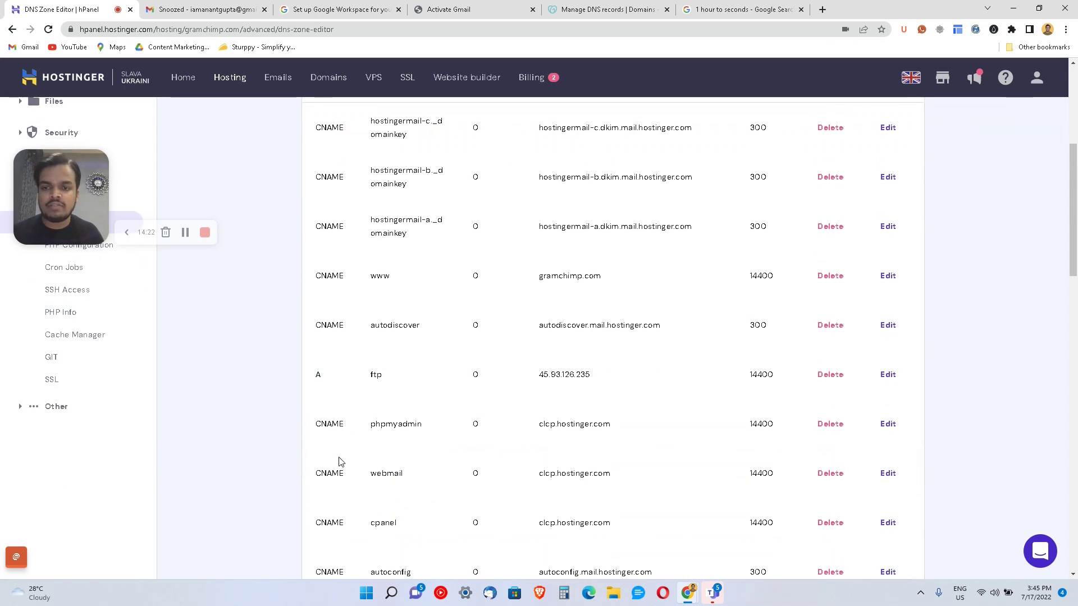
pyautogui.scroll(-5, 358, 540)
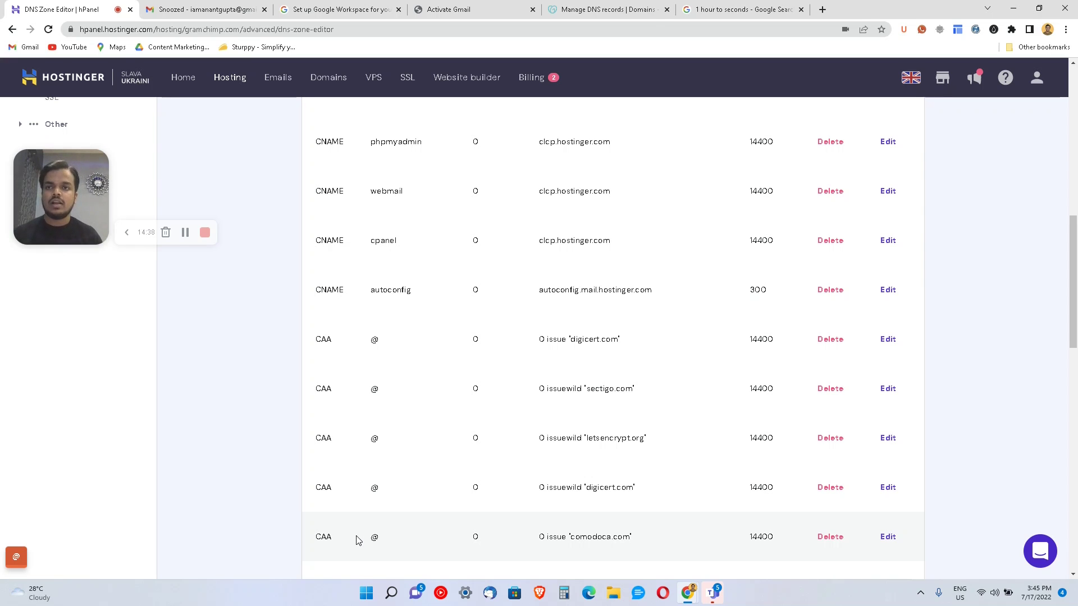
pyautogui.scroll(8, 356, 539)
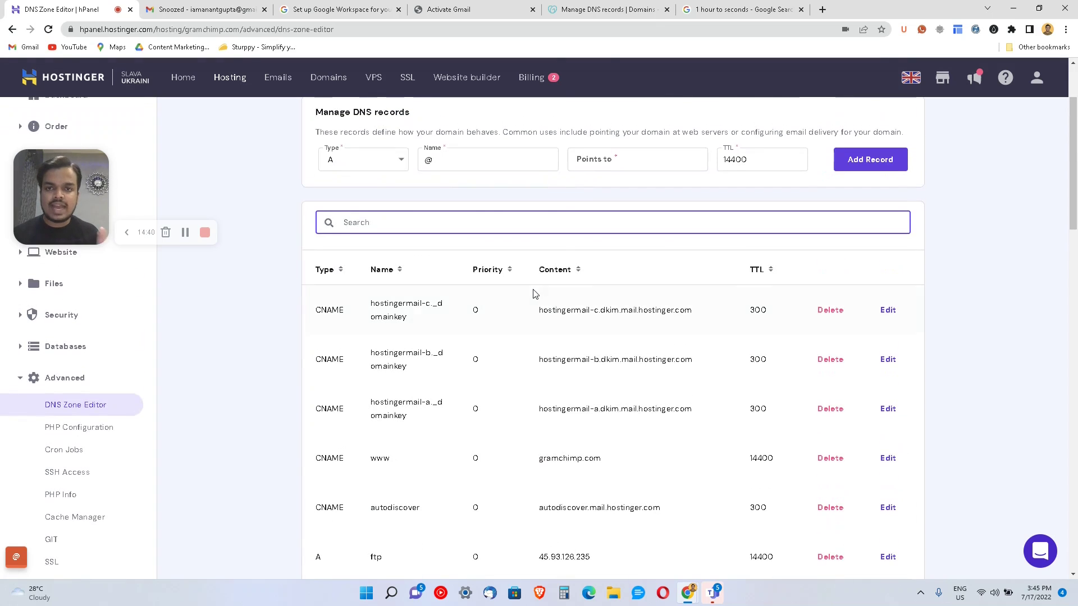
pyautogui.write('mx')
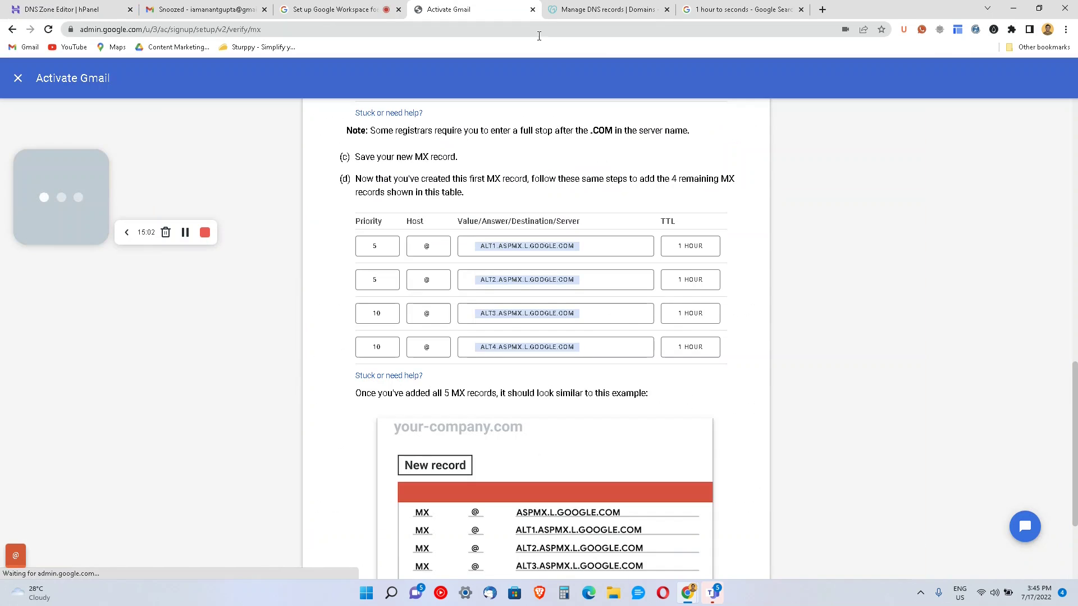
pyautogui.scroll(-3, 637, 457)
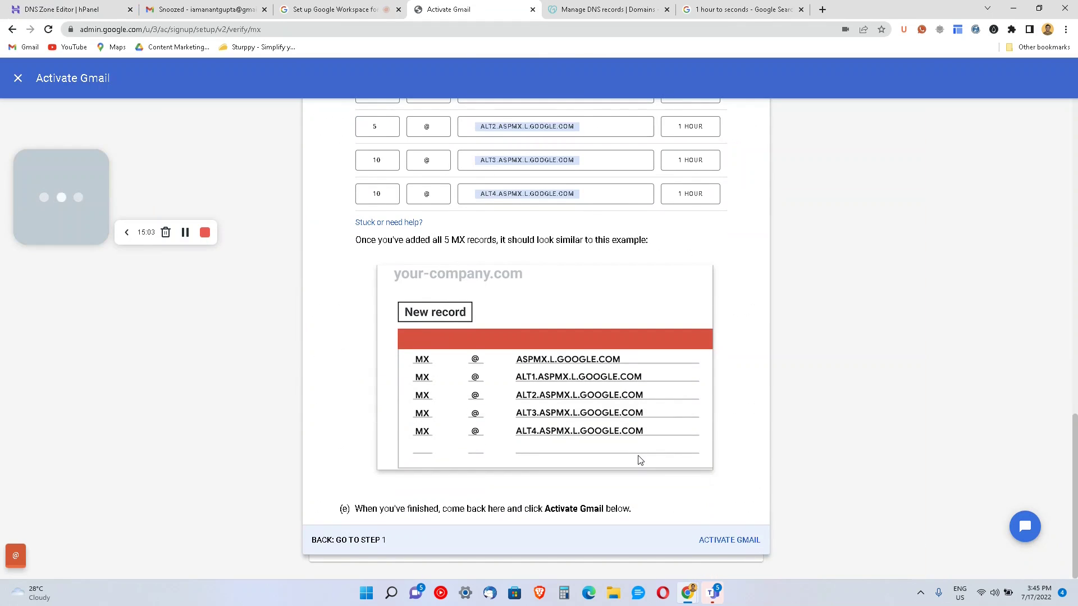
# - Run the Gmail activation MX check and compare its ALT1 server with the zone's alt1 record
pyautogui.click(714, 561)
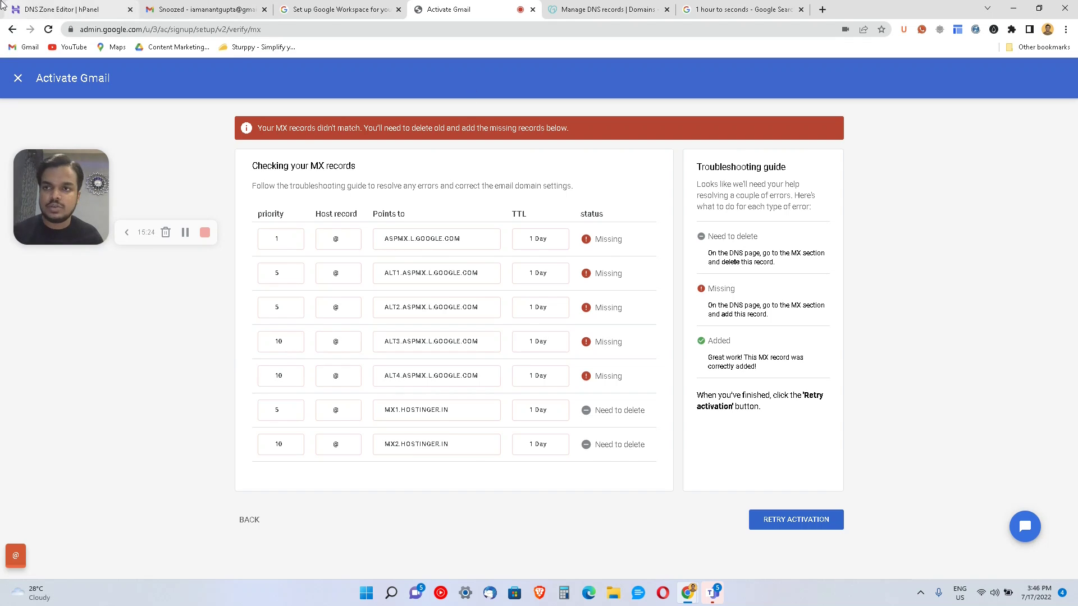
pyautogui.click(34, 9)
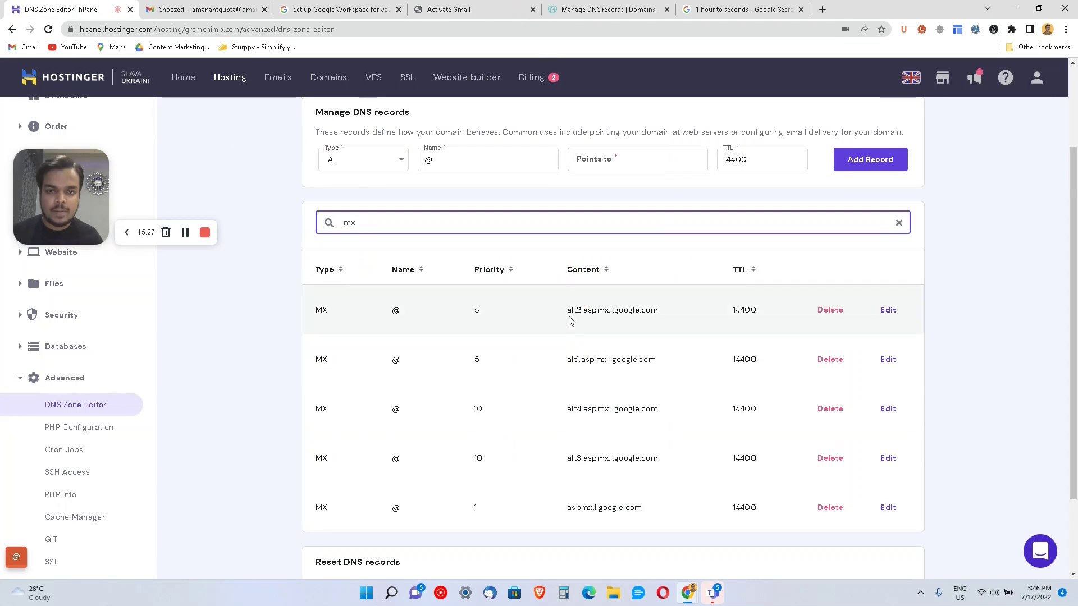
pyautogui.click(449, 10)
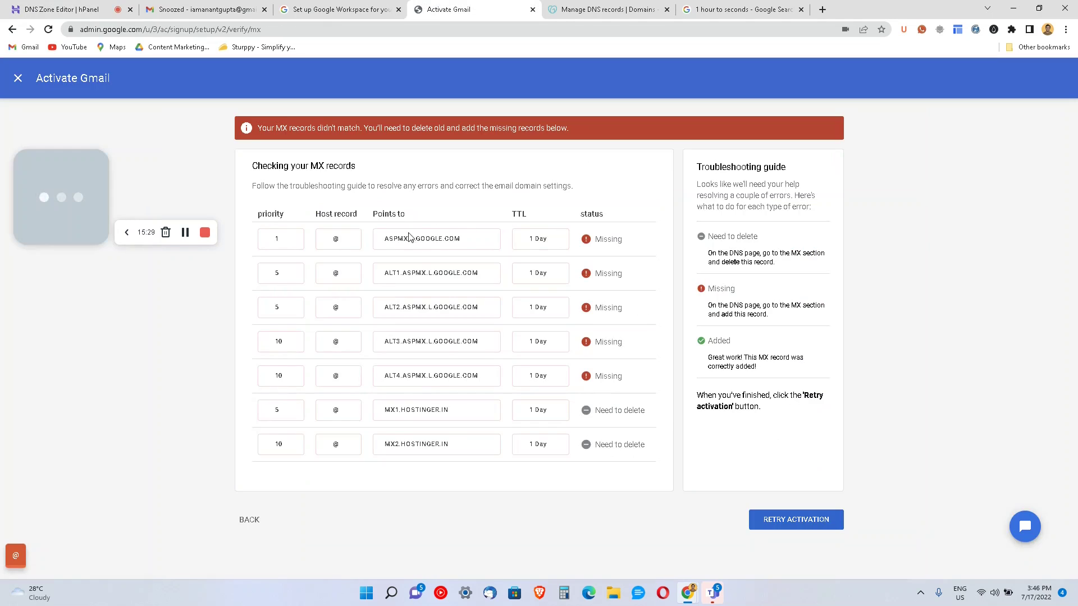
pyautogui.tripleClick(402, 274)
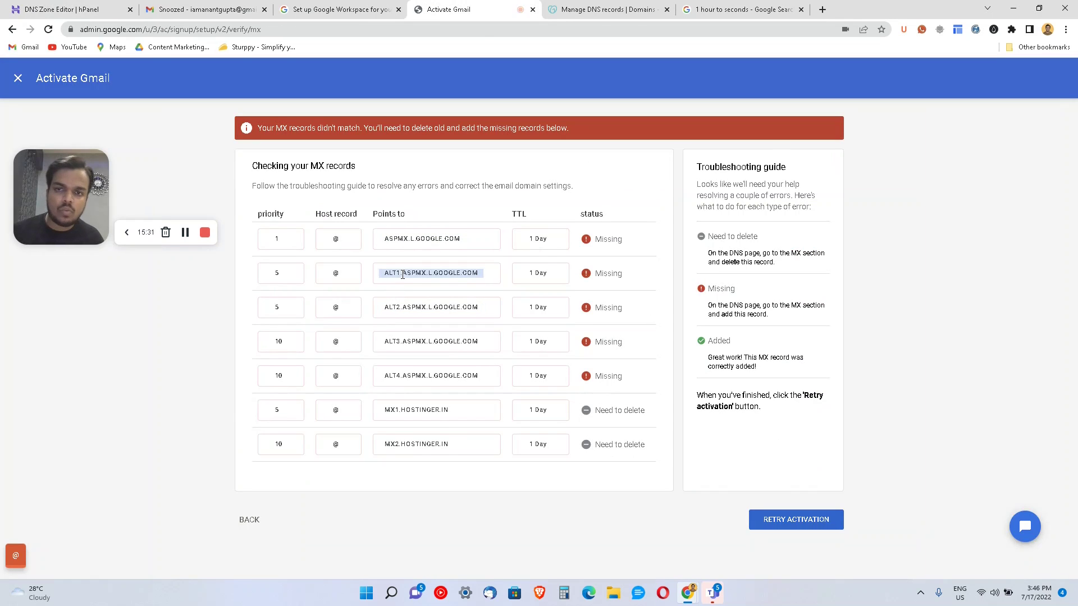
pyautogui.click(45, 4)
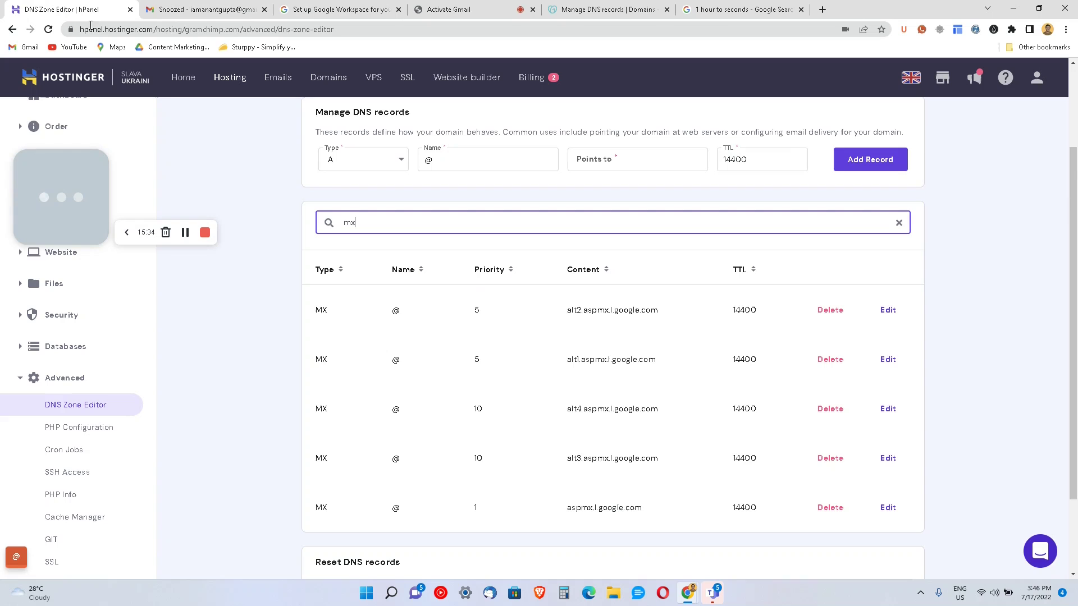
pyautogui.moveTo(657, 359); pyautogui.dragTo(565, 359)
pyautogui.click(476, 5)
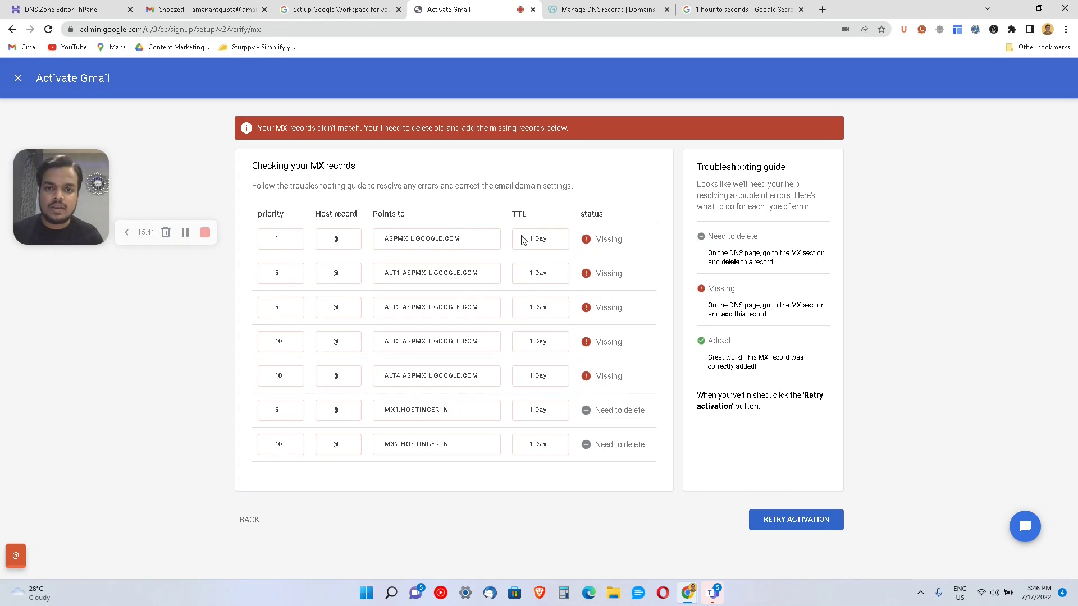
# - Note the required 1 Day TTL and select 'hour' in the conversion search query
pyautogui.doubleClick(542, 245)
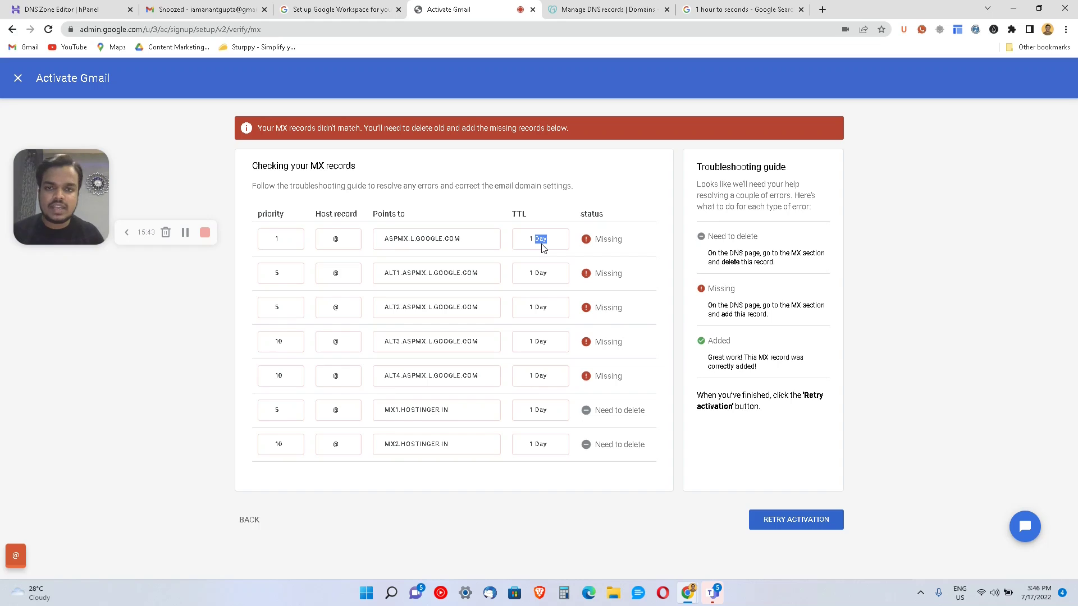
pyautogui.moveTo(528, 246); pyautogui.dragTo(544, 242)
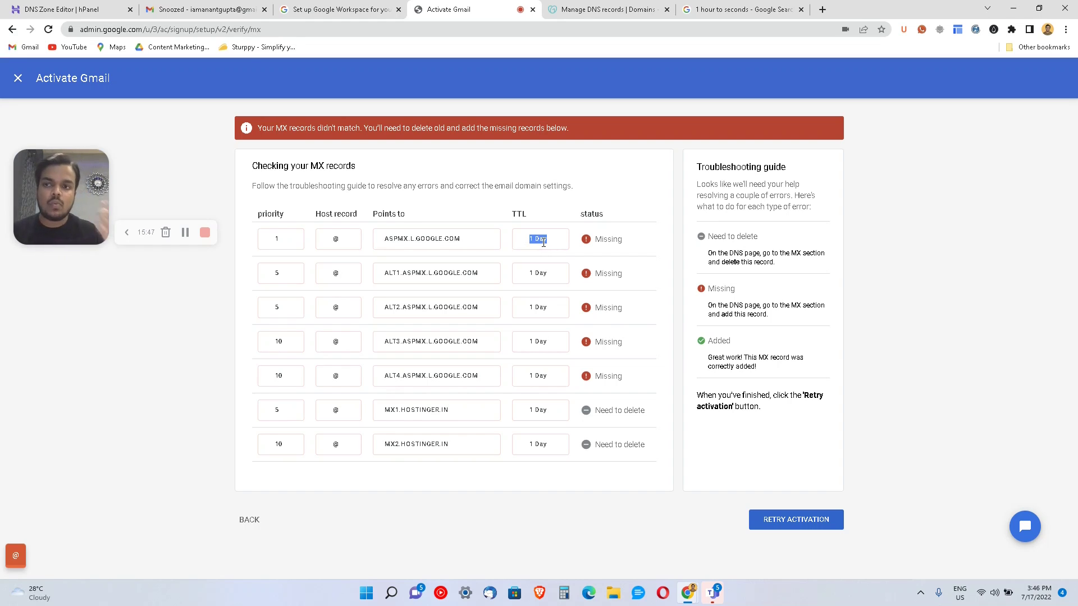
pyautogui.click(752, 7)
pyautogui.doubleClick(118, 86)
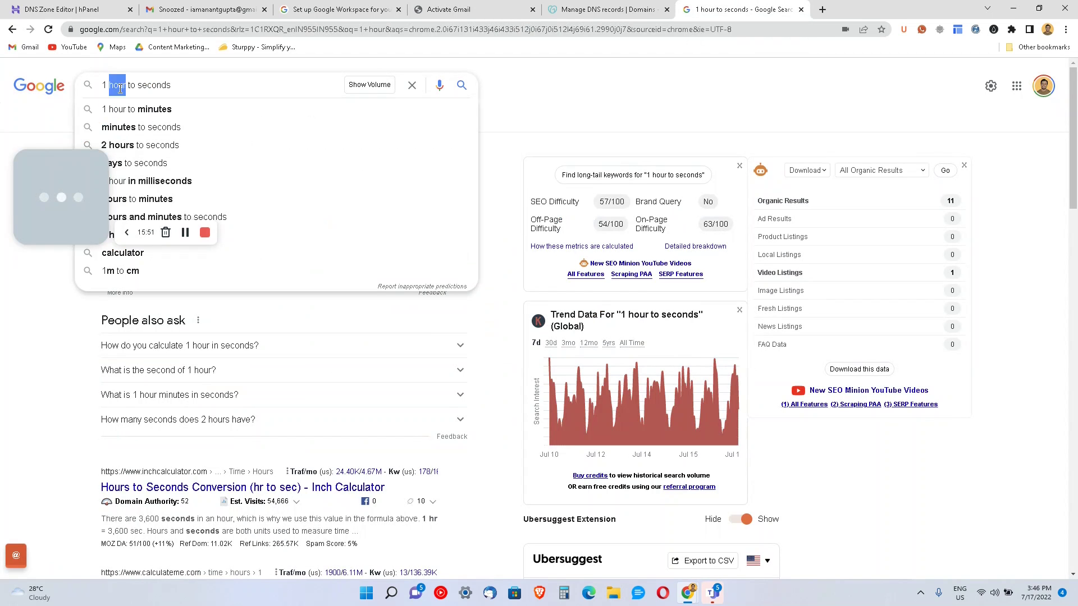
# - Change the search to 1 day and copy the 86400 seconds result
pyautogui.write('day')
pyautogui.press('Return')
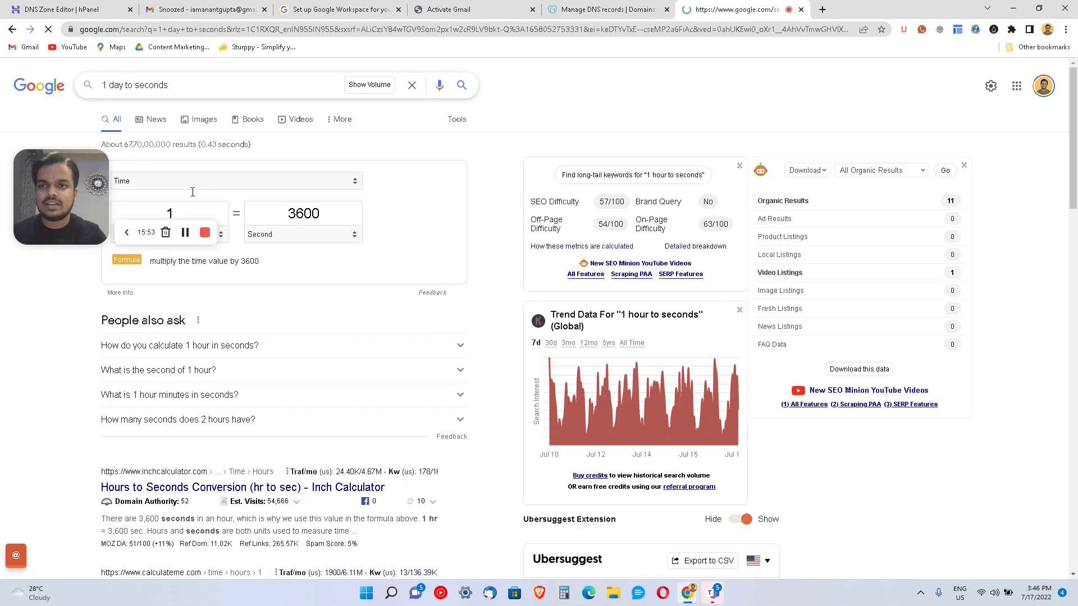
pyautogui.doubleClick(288, 216)
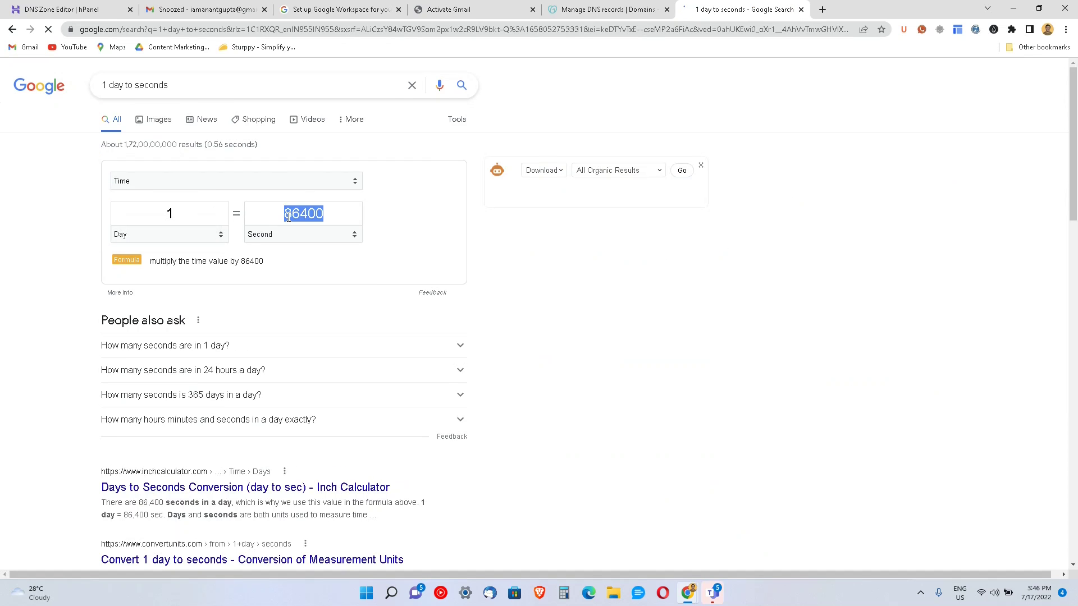
pyautogui.click(56, 9)
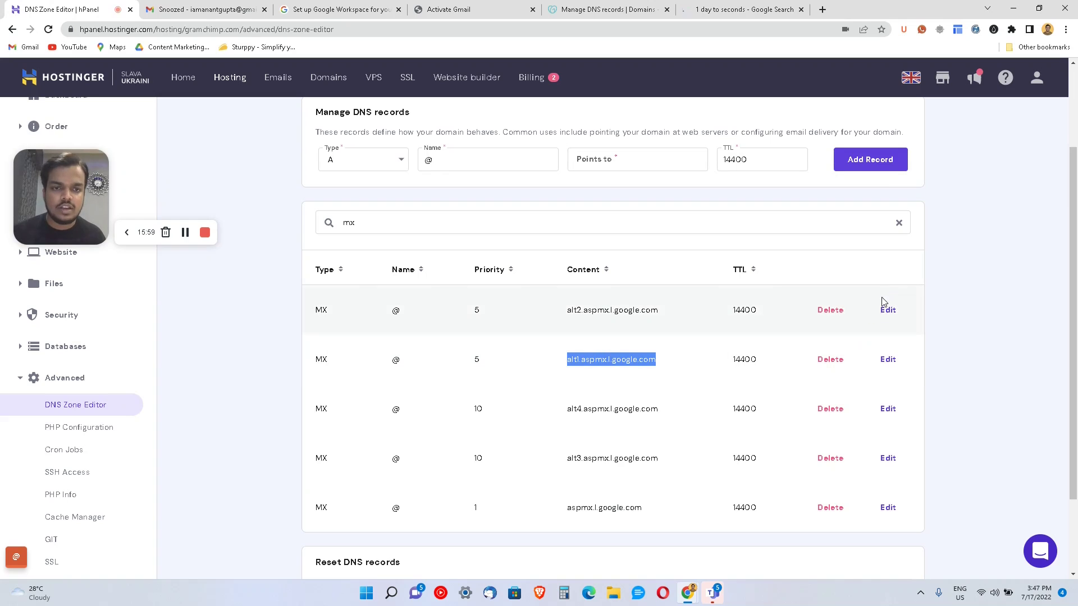
# - Change the alt1.aspmx.l.google.com MX record's TTL to 86400 and confirm it saved
pyautogui.click(888, 360)
pyautogui.doubleClick(453, 369)
pyautogui.write('86400')
pyautogui.click(662, 415)
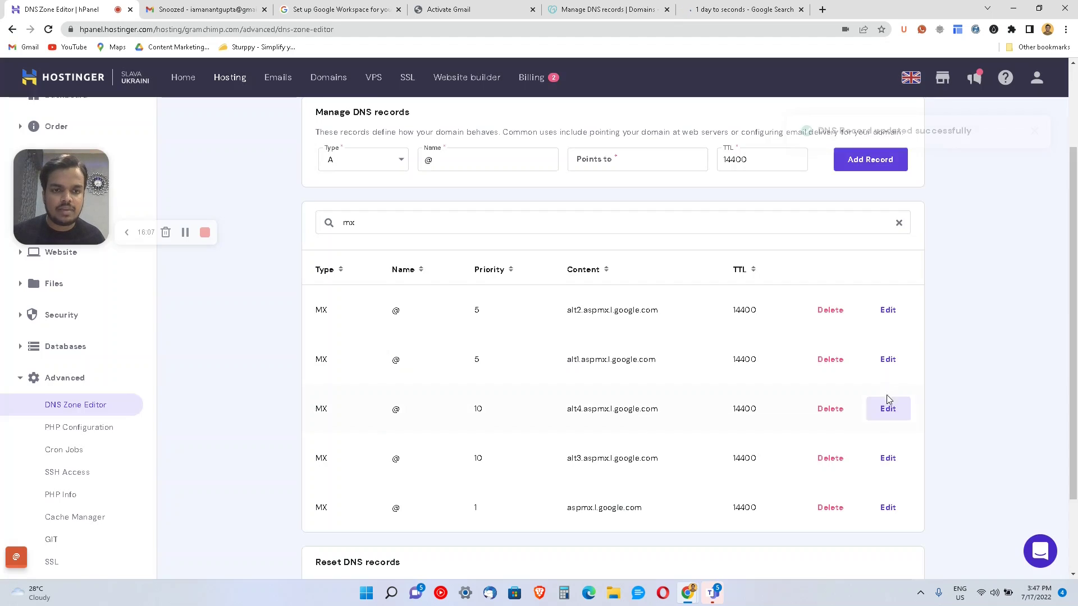
pyautogui.click(888, 367)
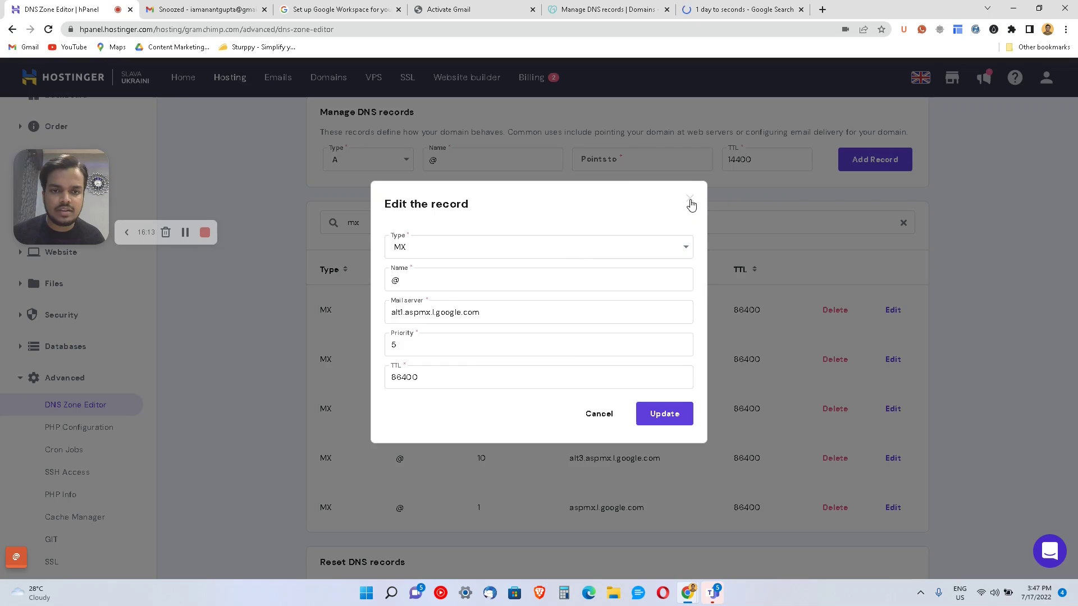
pyautogui.click(691, 203)
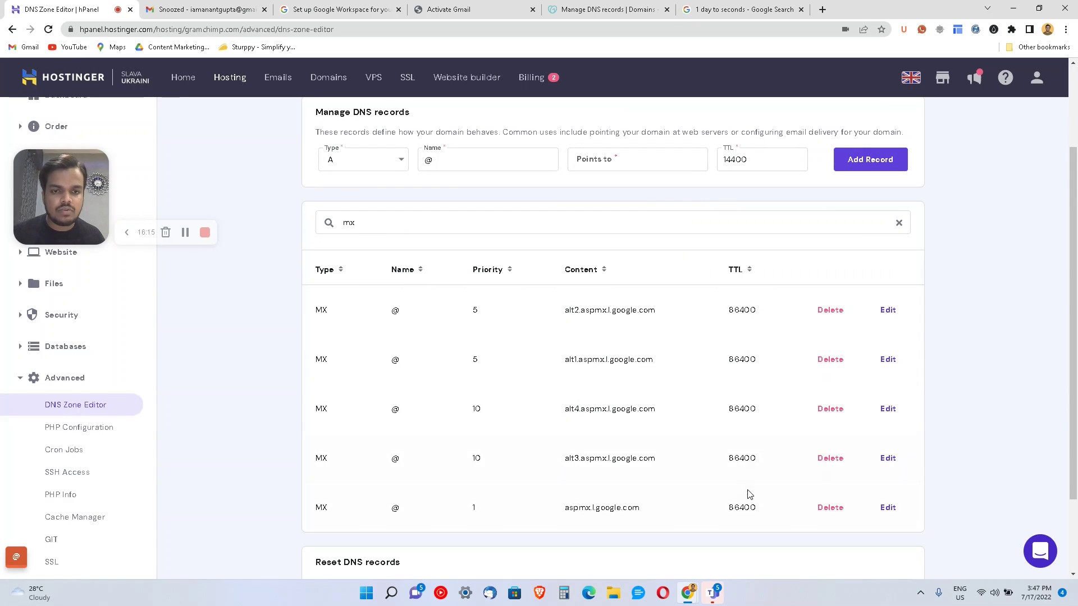
pyautogui.click(486, 5)
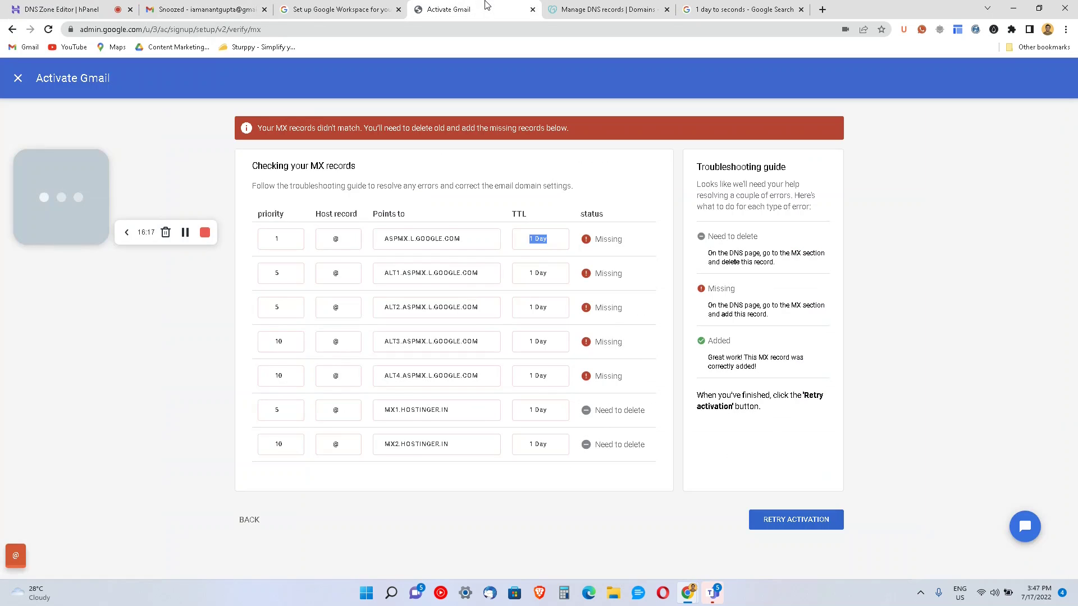
# - Retry the MX verification until 'Well done! MX records are updated' appears
pyautogui.click(789, 527)
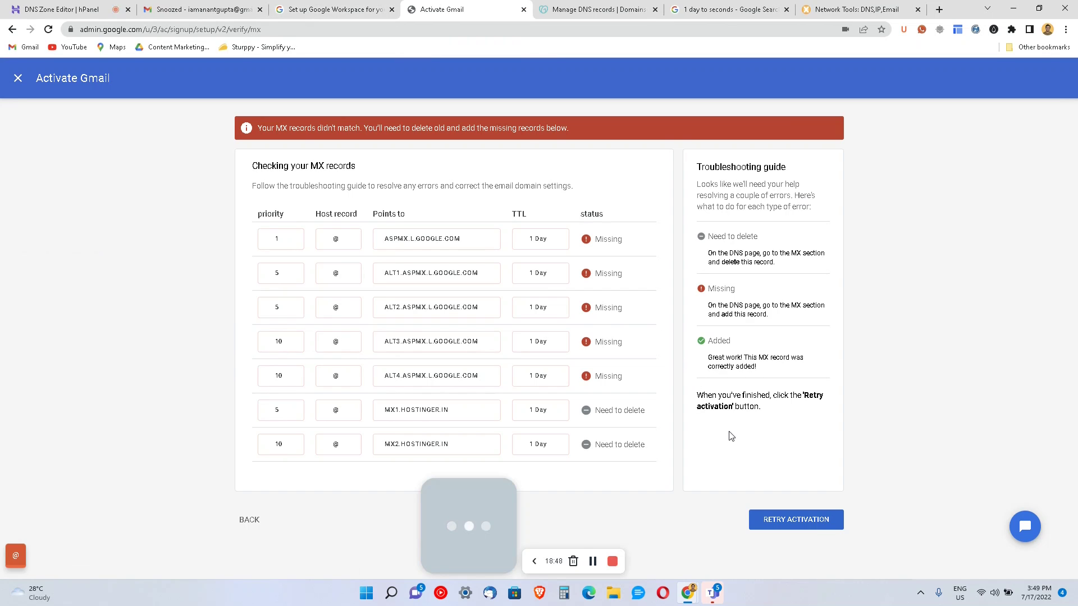
pyautogui.click(820, 524)
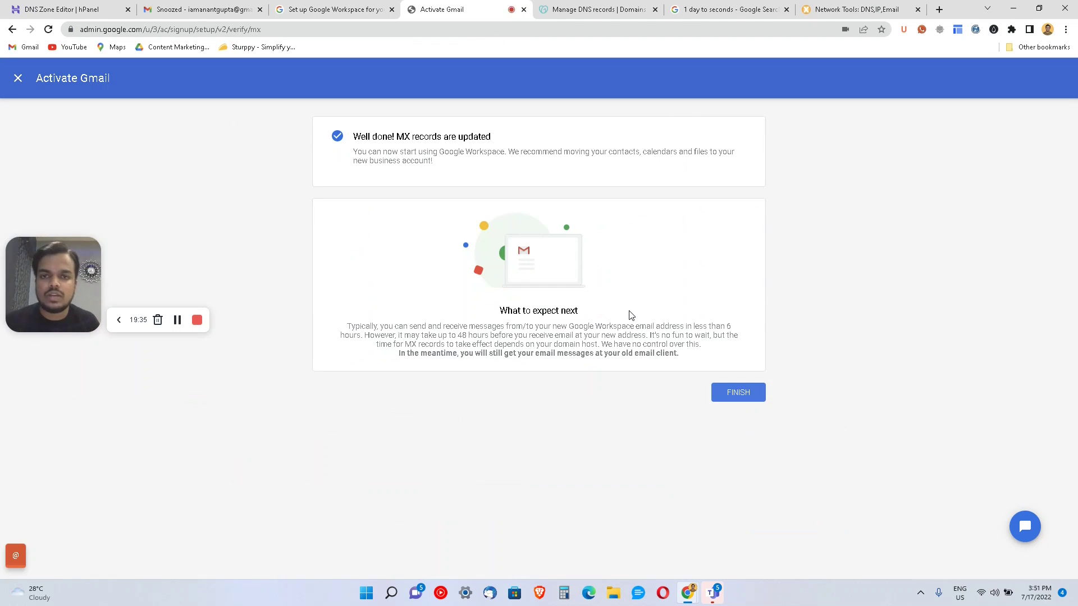
# - Finish Gmail activation to reach the Admin console, then enter the query 'spf for google workspace'
pyautogui.click(744, 399)
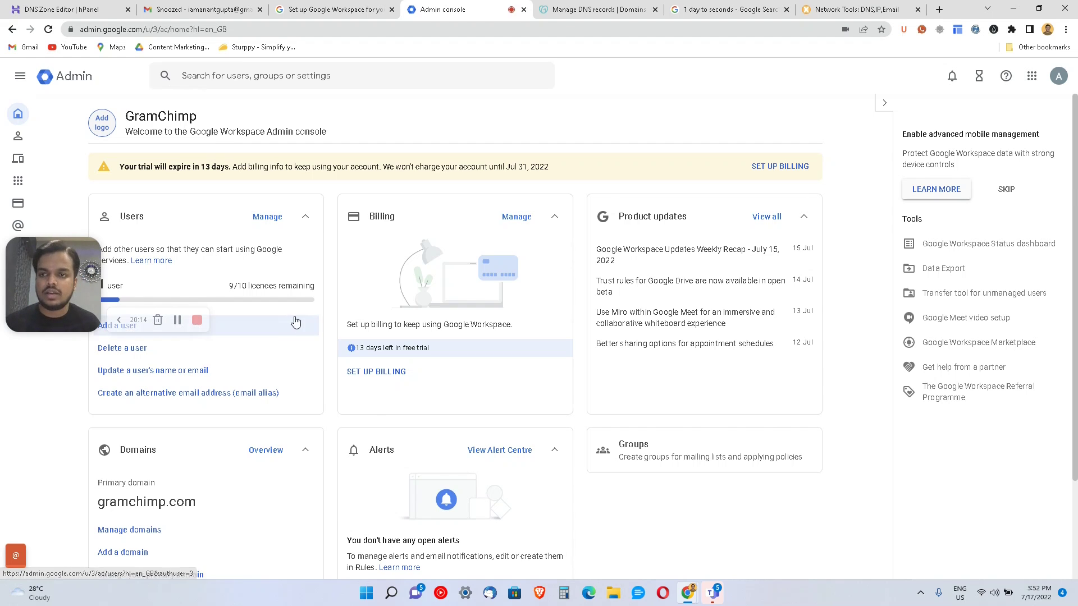
pyautogui.scroll(-2, 293, 320)
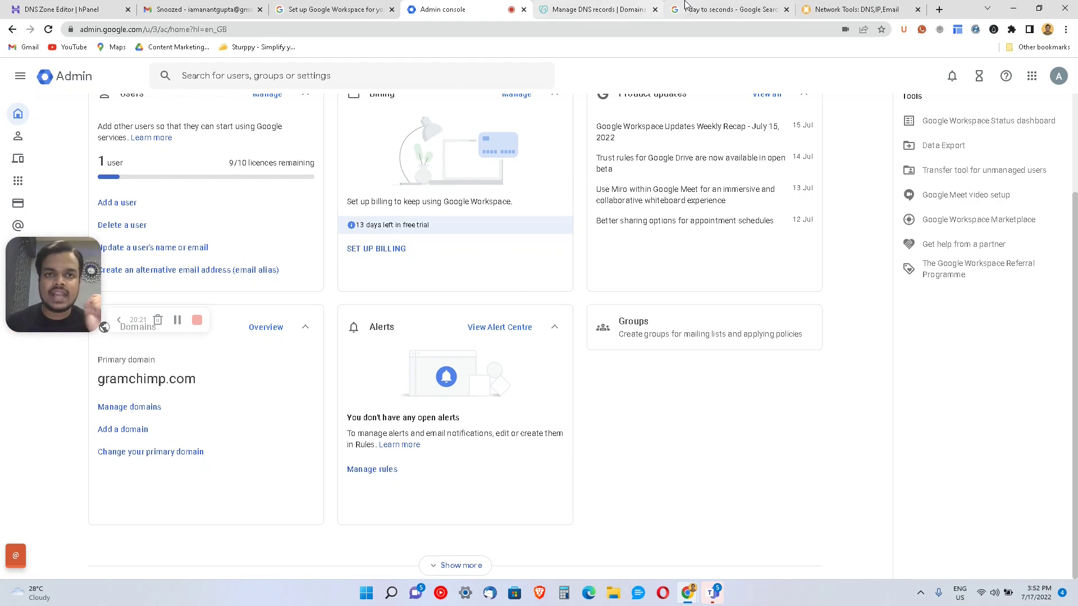
pyautogui.click(724, 9)
pyautogui.tripleClick(247, 85)
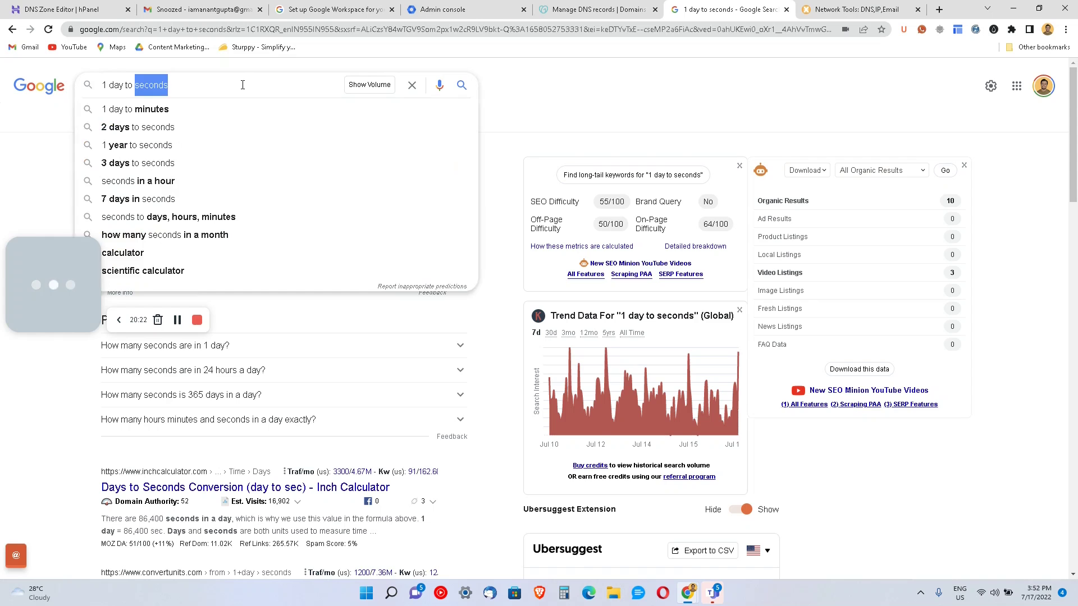
pyautogui.write('spf ')
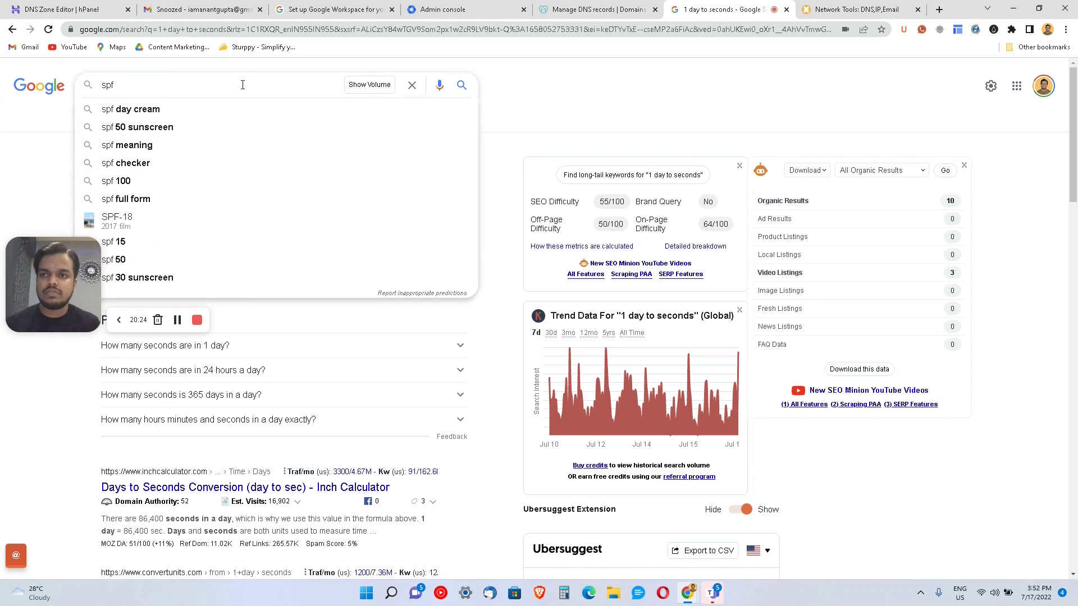
pyautogui.write('for google workspace')
# - Find the Workspace SPF value v=spf1 include:_spf.google.com ~all and open Google's help article
pyautogui.press('Return')
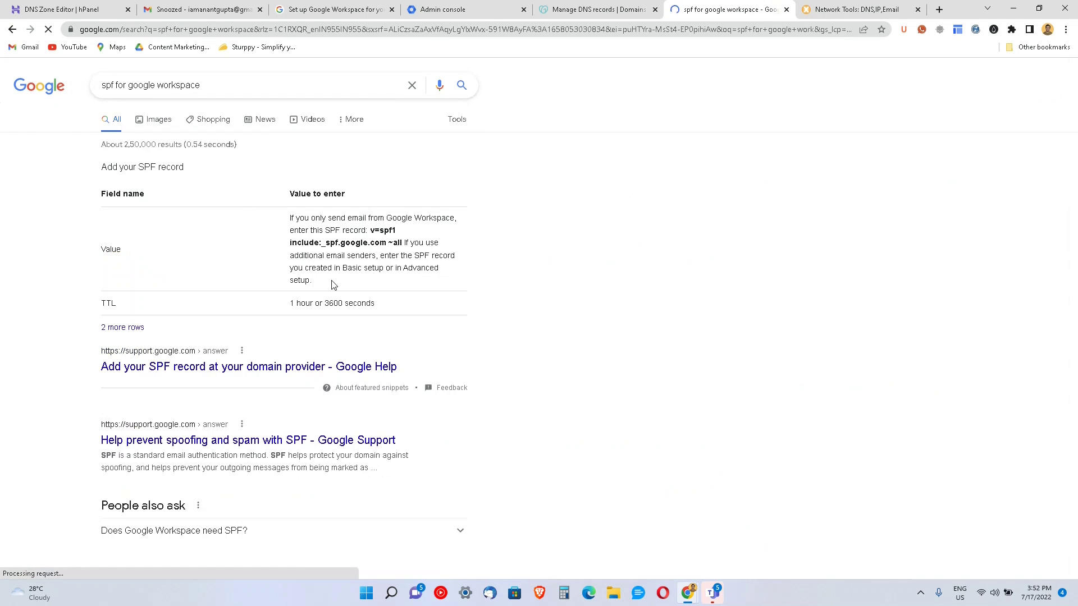
pyautogui.moveTo(374, 232); pyautogui.dragTo(396, 231)
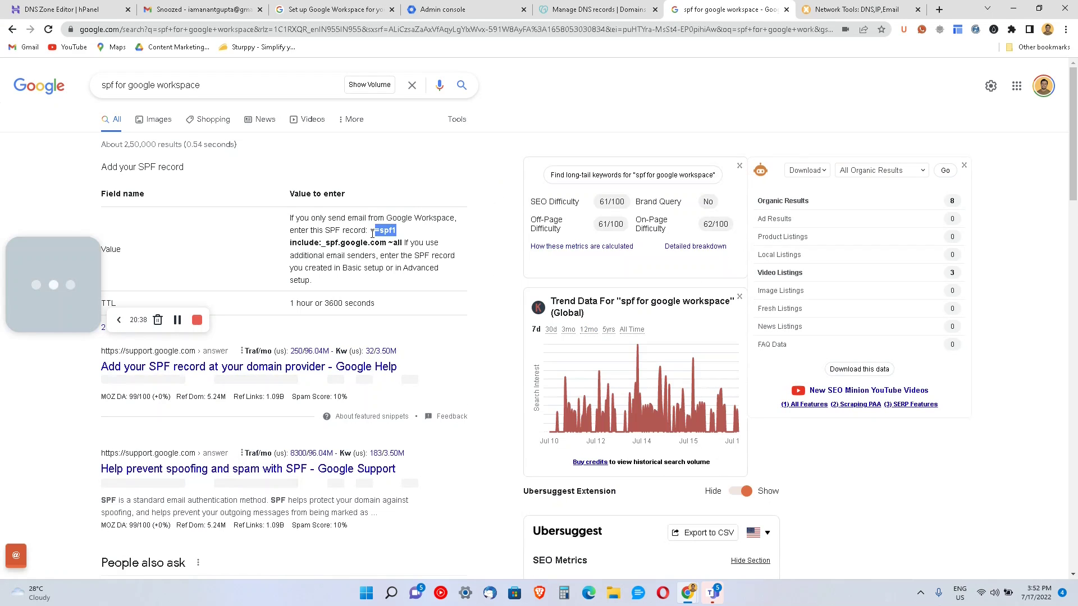
pyautogui.moveTo(371, 232); pyautogui.dragTo(402, 245)
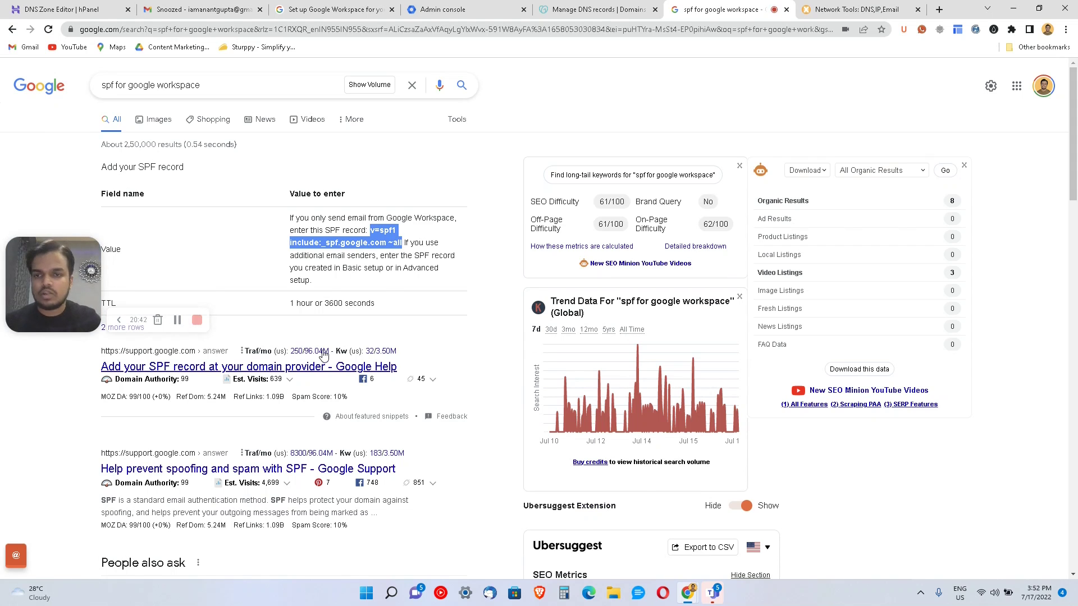
pyautogui.tripleClick(268, 368)
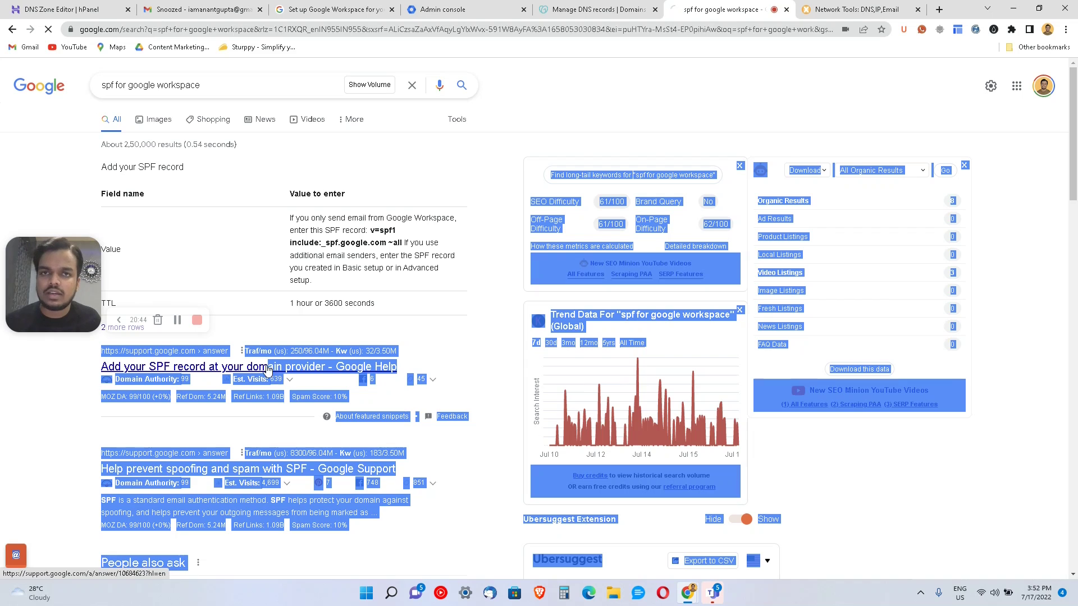
pyautogui.click(267, 368)
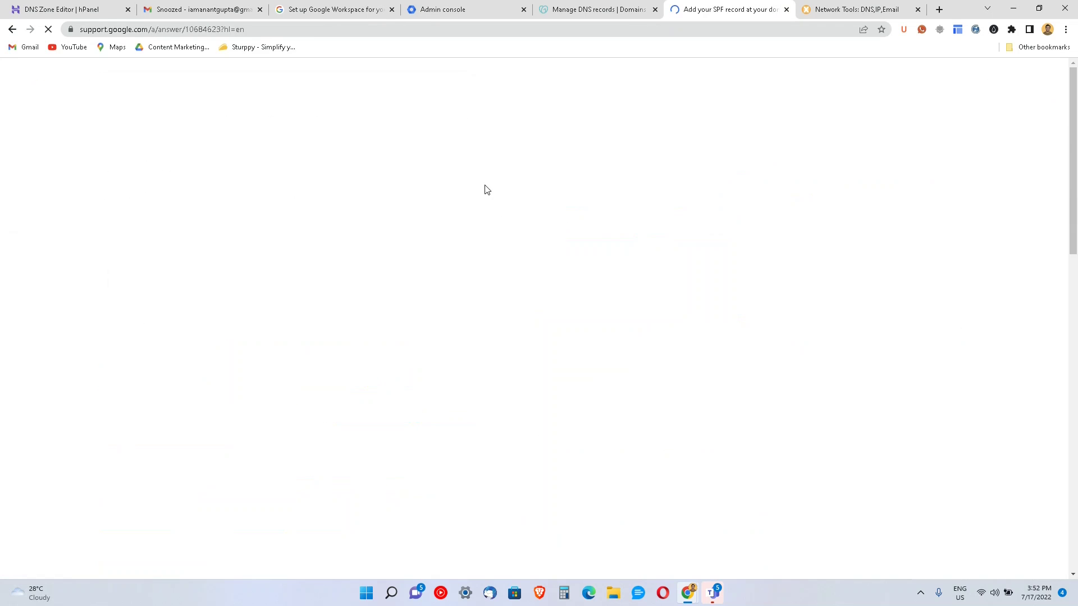
# - Filter the DNS records for 'spf' and delete the include:_spf.mail.hostinger.com TXT record
pyautogui.click(444, 9)
pyautogui.click(34, 9)
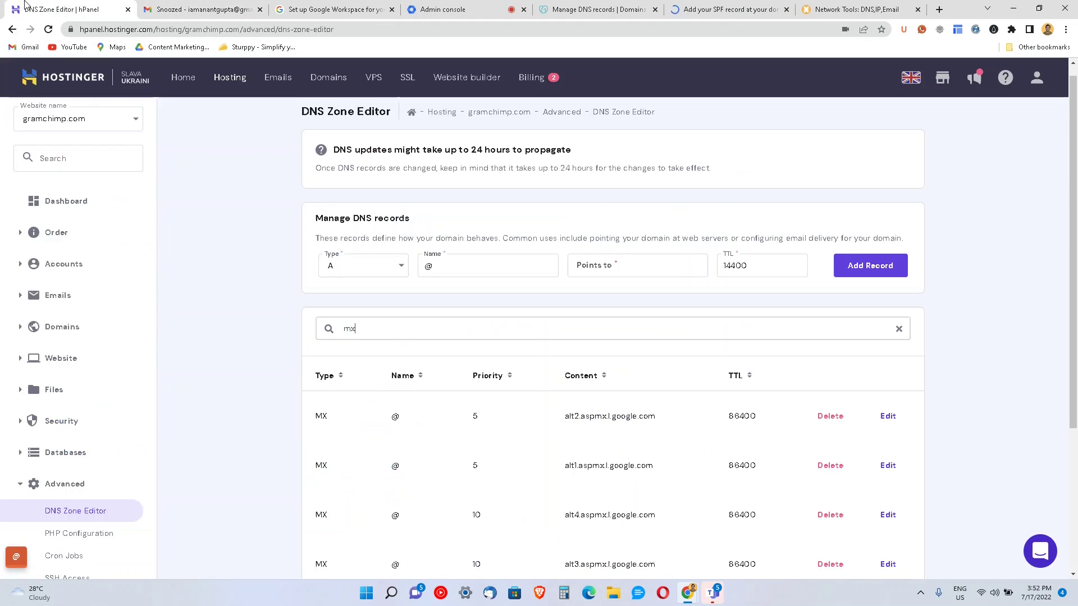
pyautogui.hotkey('ctrl', 'a')
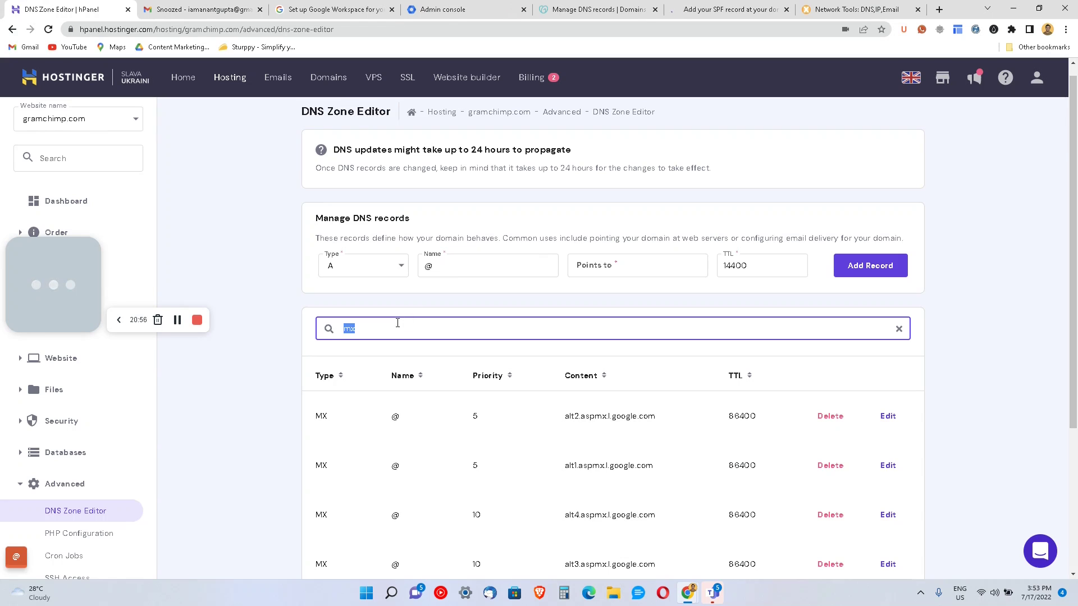
pyautogui.write('spf')
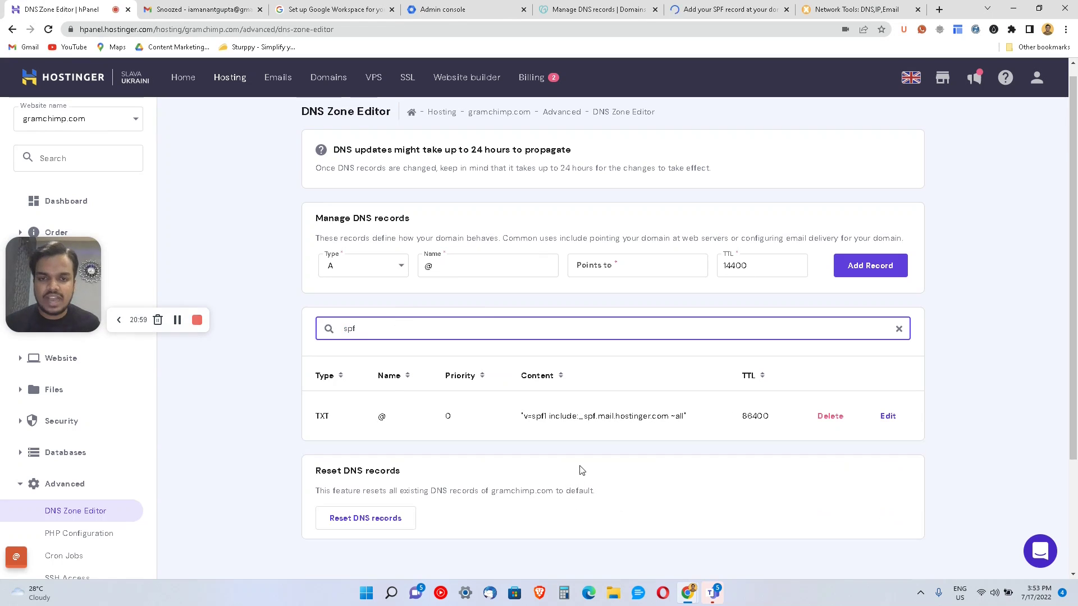
pyautogui.click(655, 418)
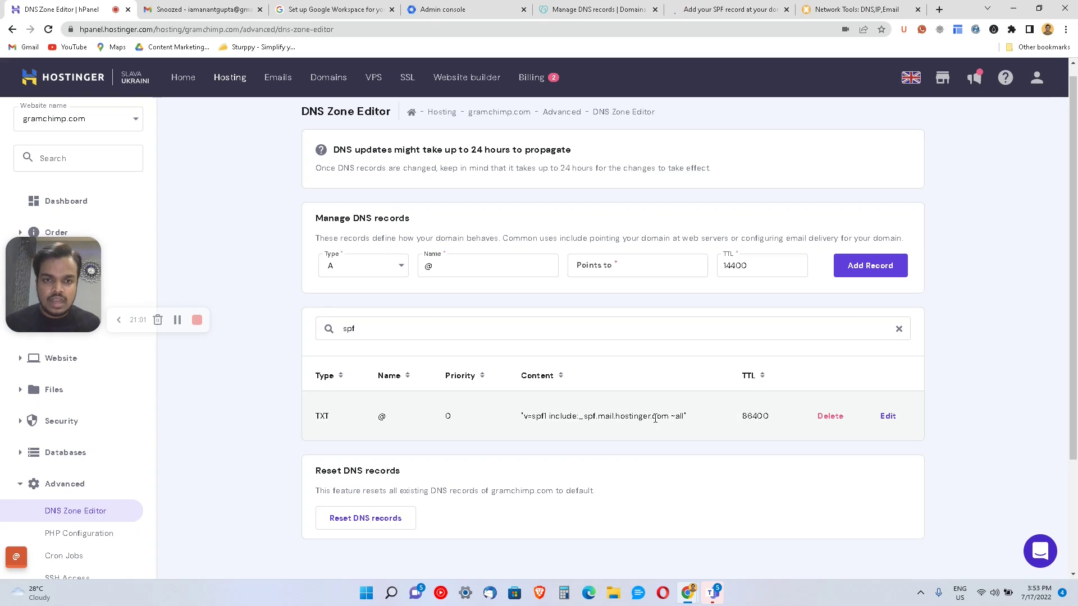
pyautogui.moveTo(668, 417); pyautogui.dragTo(607, 426)
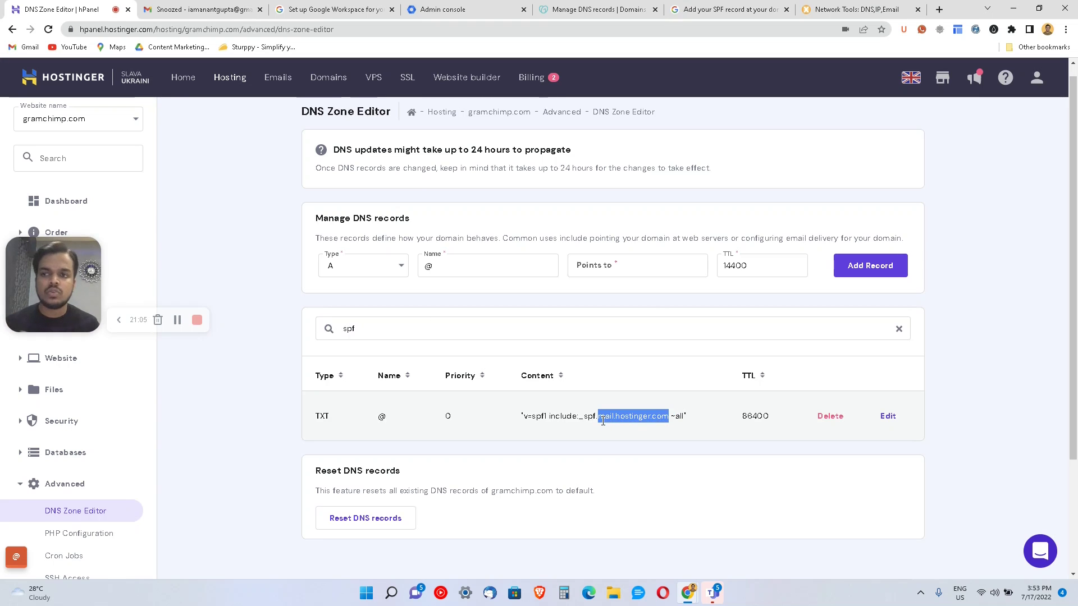
pyautogui.click(826, 421)
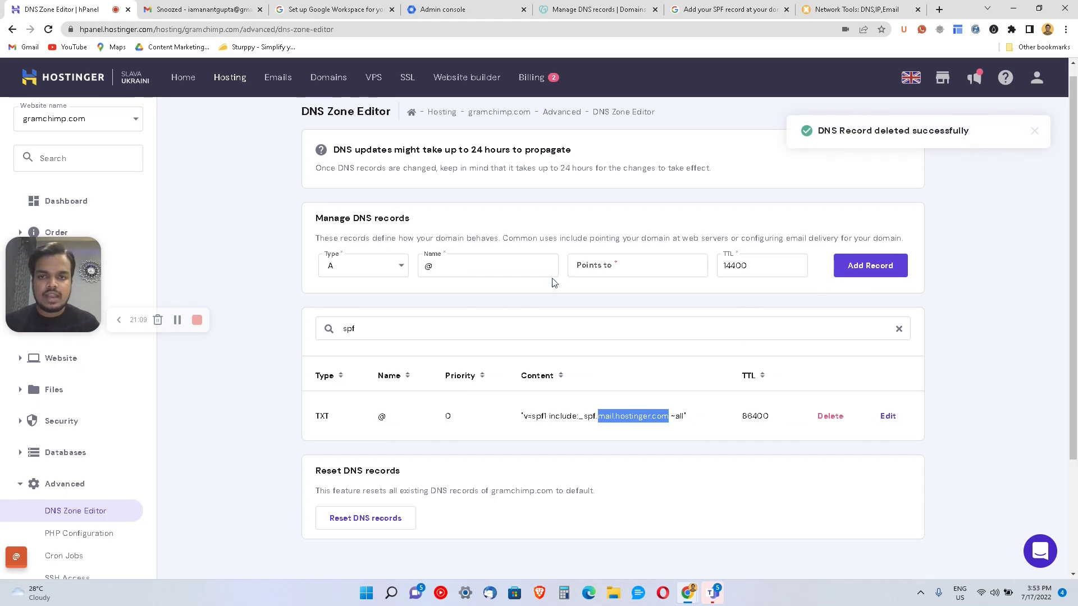
pyautogui.click(393, 272)
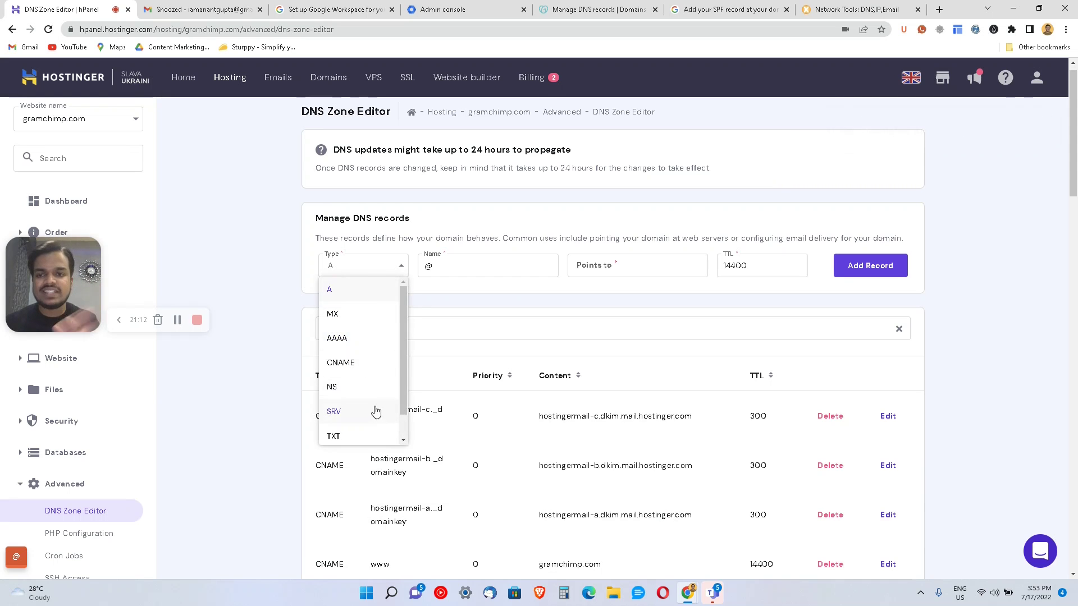
# - Check Google's SPF instructions against the new TXT record form and confirm the name is @
pyautogui.click(732, 7)
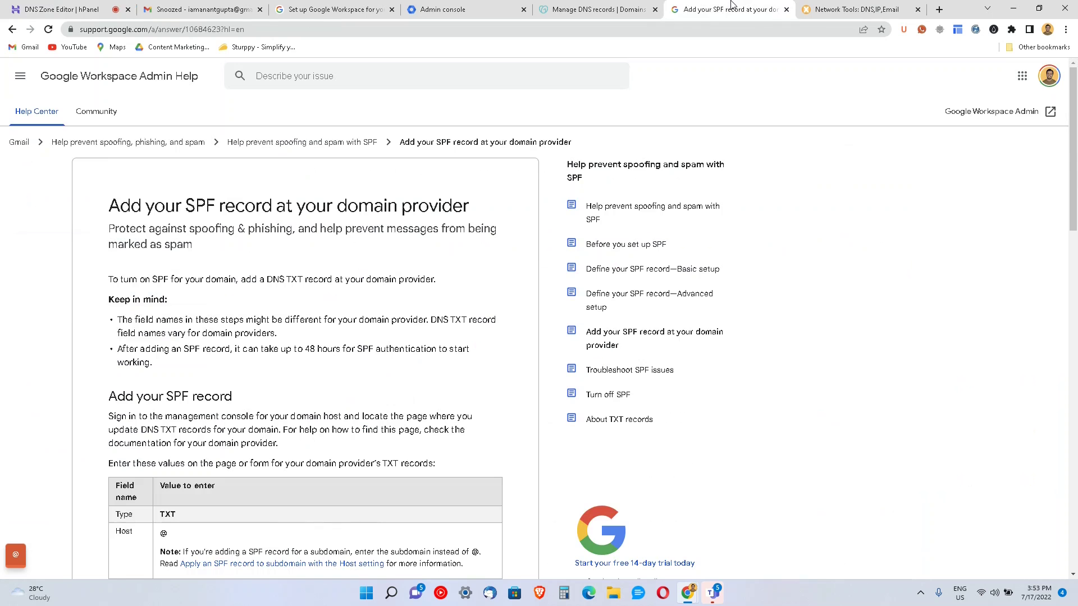
pyautogui.scroll(-2, 668, 337)
pyautogui.moveTo(450, 202); pyautogui.dragTo(496, 202)
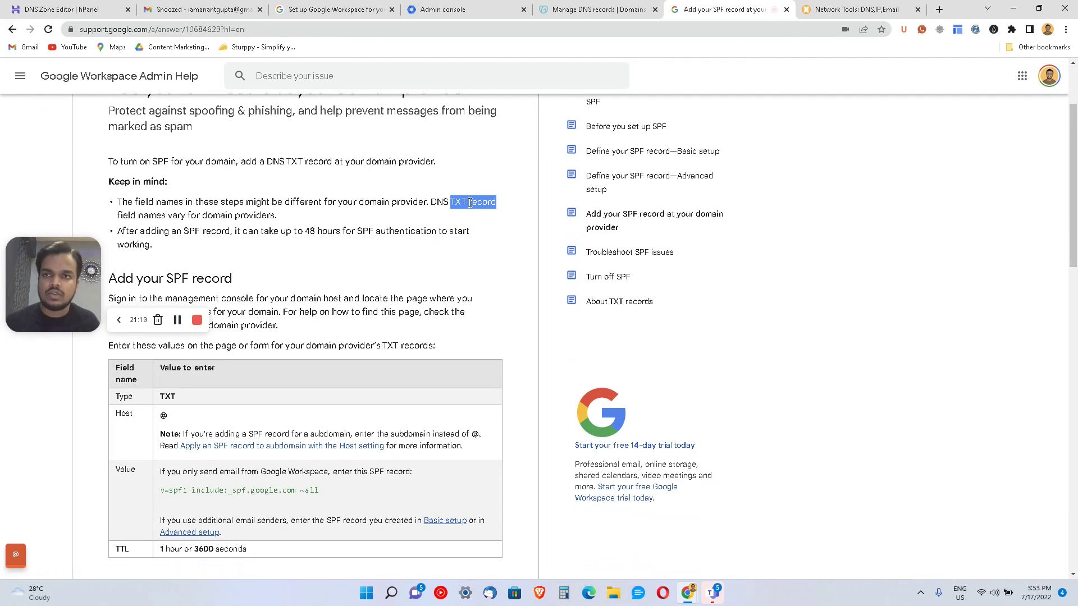
pyautogui.click(76, 6)
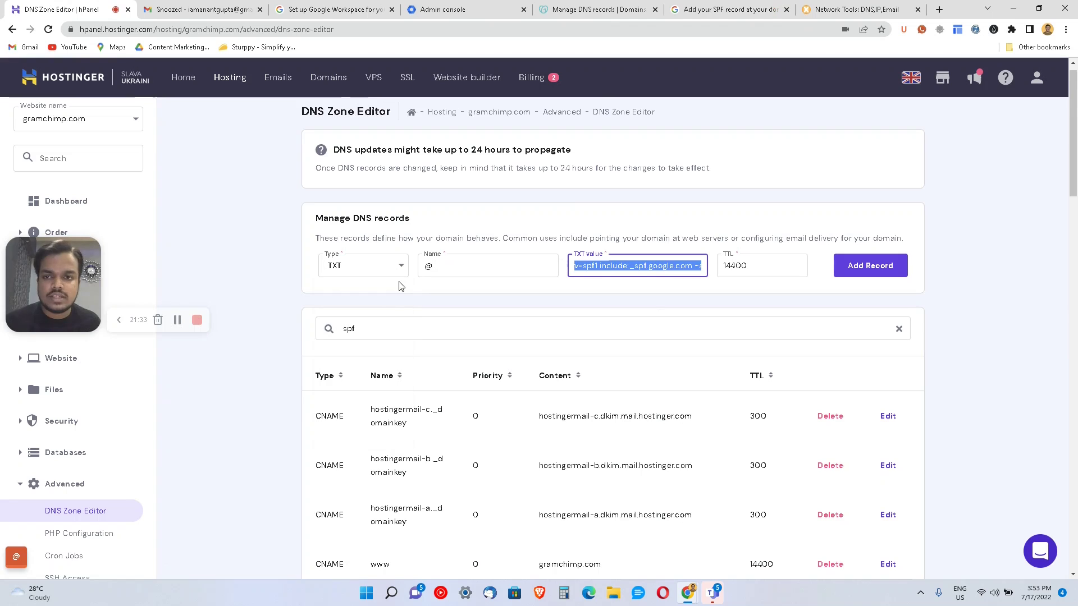
pyautogui.doubleClick(426, 275)
pyautogui.doubleClick(741, 264)
# - Set the TTL to Google's recommended 3600 and add the SPF TXT record
pyautogui.click(724, 9)
pyautogui.scroll(-1, 642, 328)
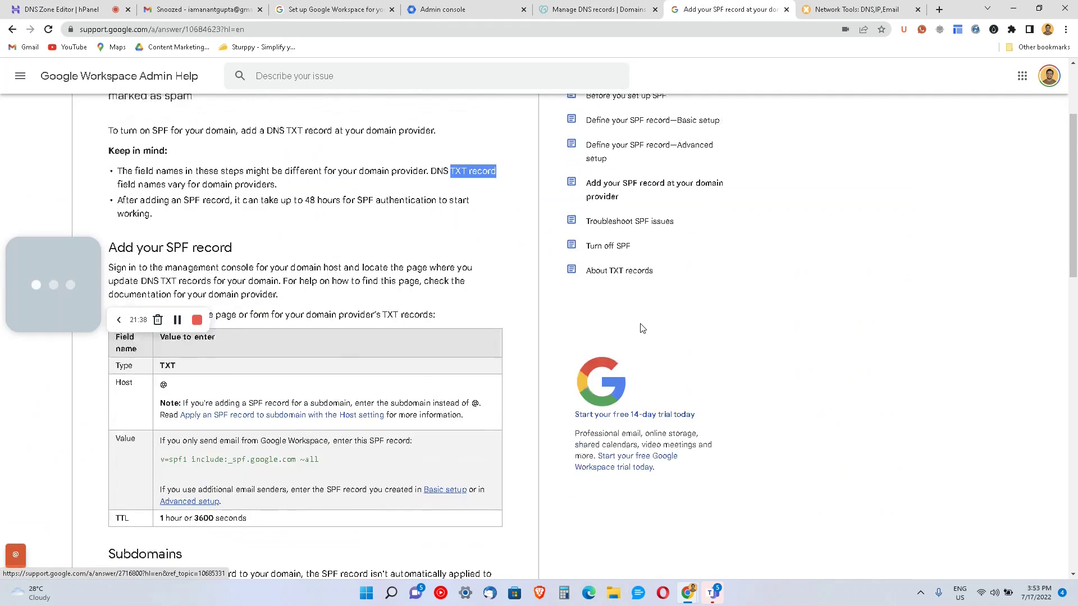
pyautogui.scroll(-2, 642, 328)
pyautogui.doubleClick(209, 409)
pyautogui.hotkey('ctrl', 'c')
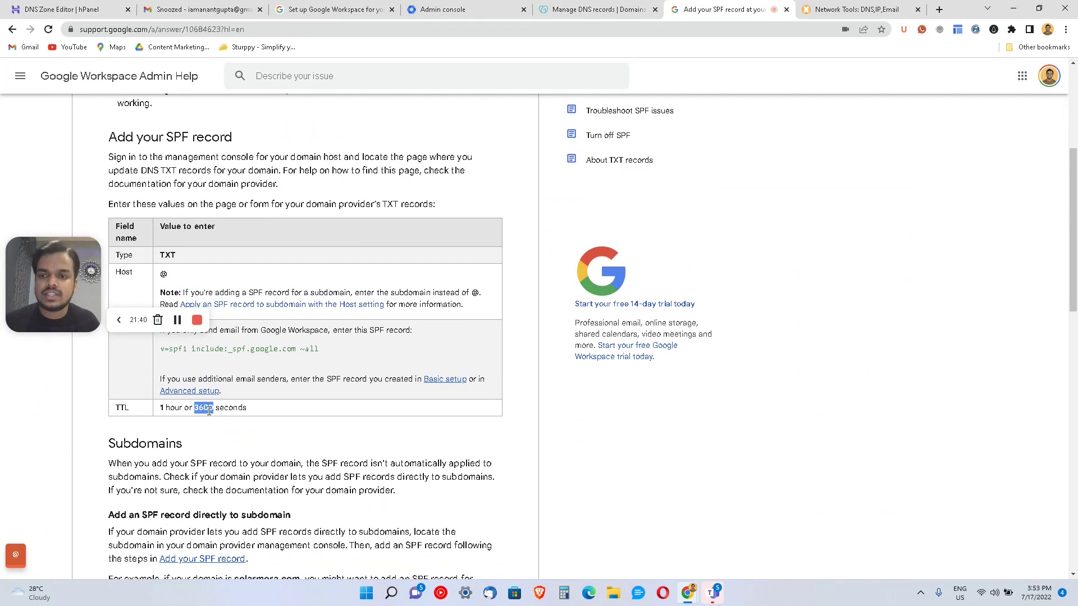
pyautogui.click(61, 9)
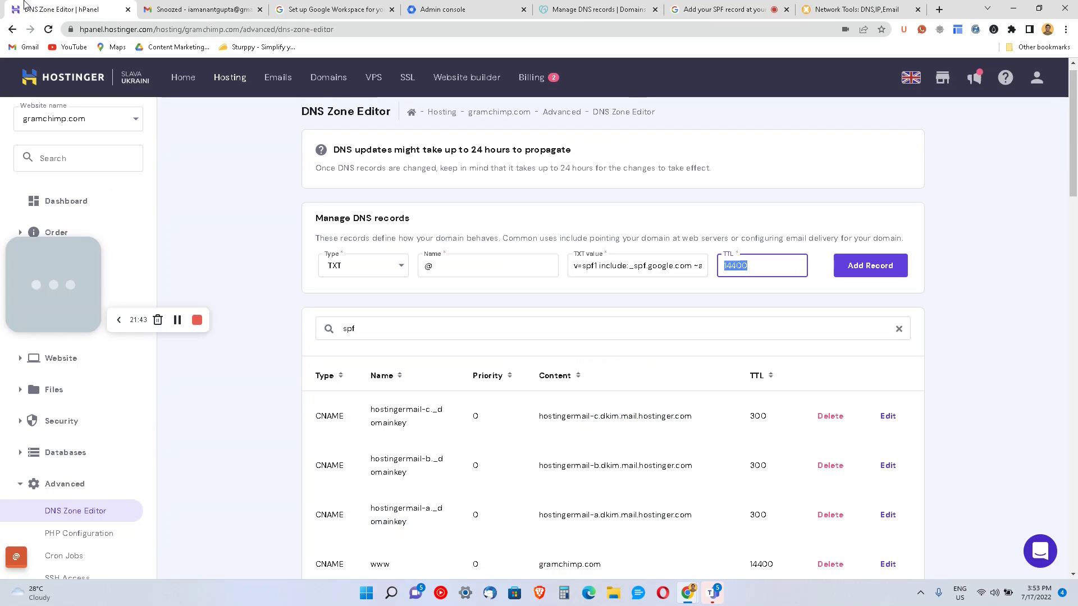
pyautogui.hotkey('ctrl', 'v')
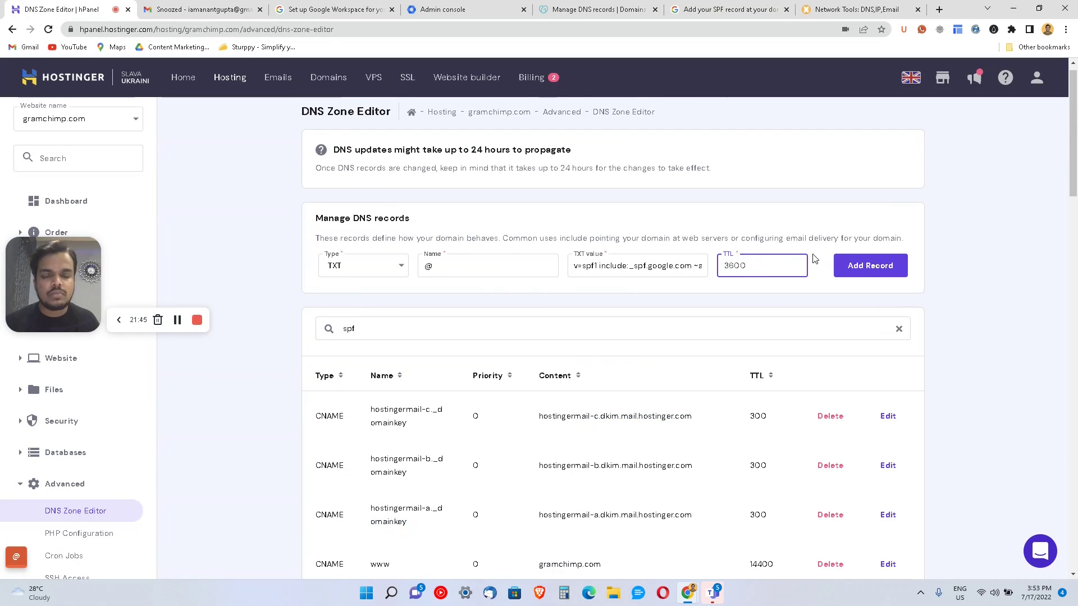
pyautogui.click(879, 271)
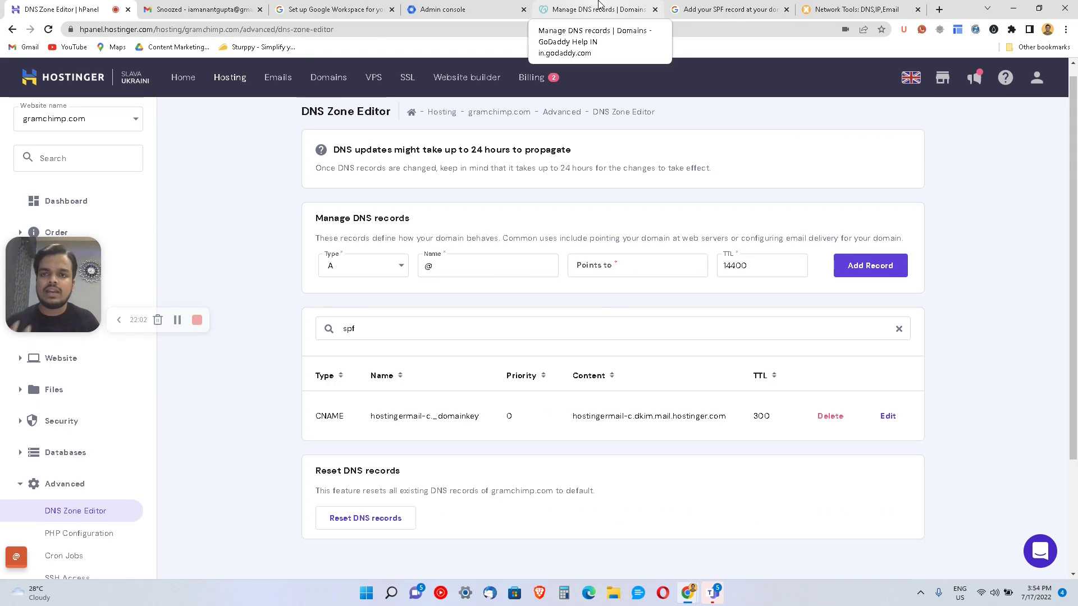
pyautogui.click(455, 9)
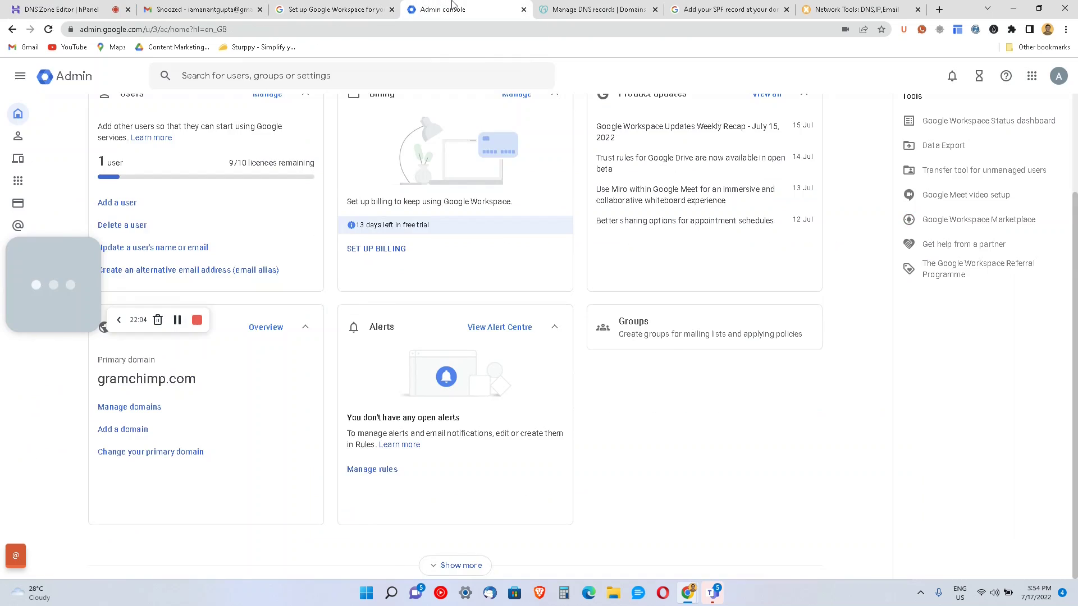
# - Open the Users list from the Admin console home page's Users card
pyautogui.scroll(2, 606, 206)
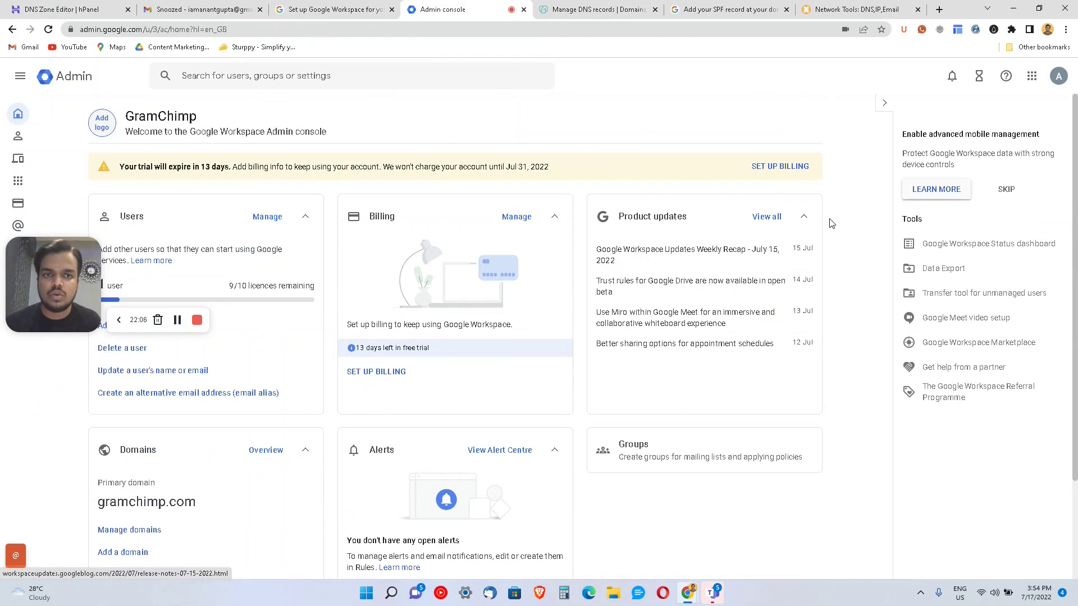
pyautogui.click(267, 217)
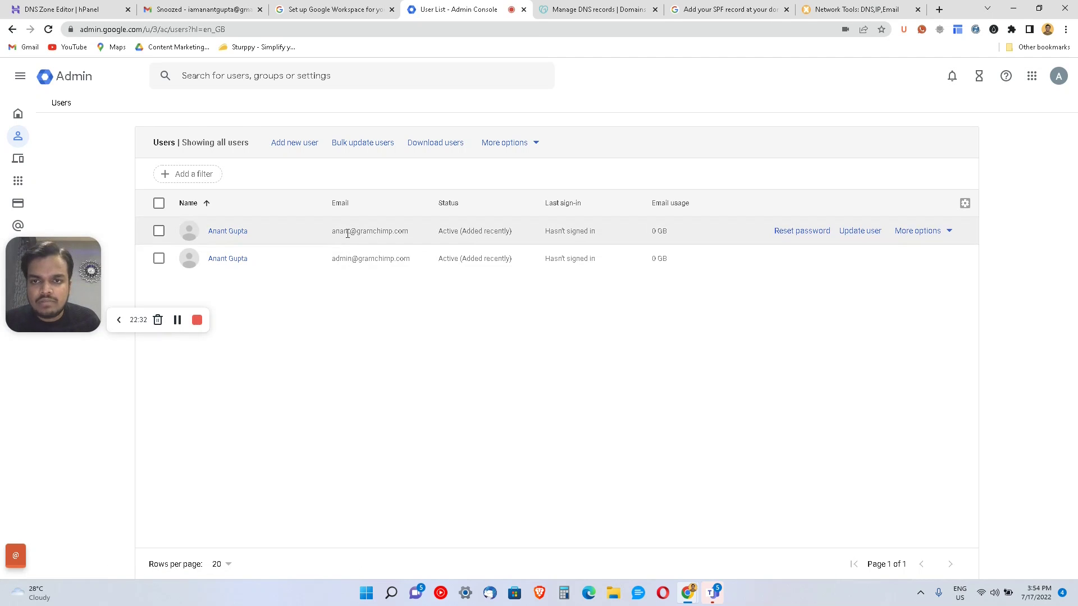
# - Reset the first user's password to a generated one, without forcing a change at sign-in
pyautogui.click(793, 234)
pyautogui.click(411, 335)
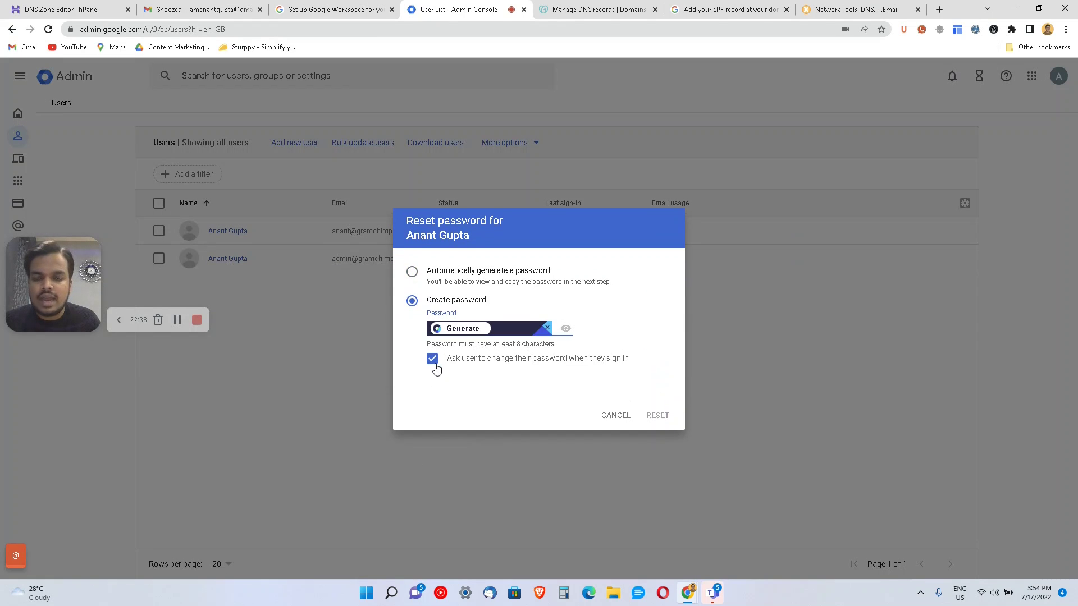
pyautogui.click(434, 362)
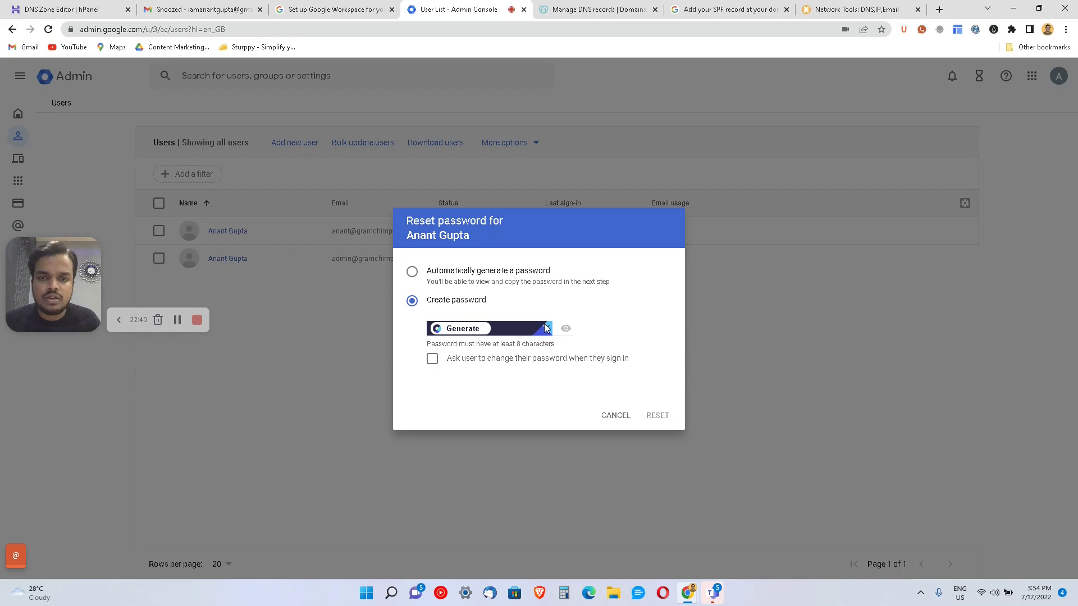
pyautogui.click(545, 328)
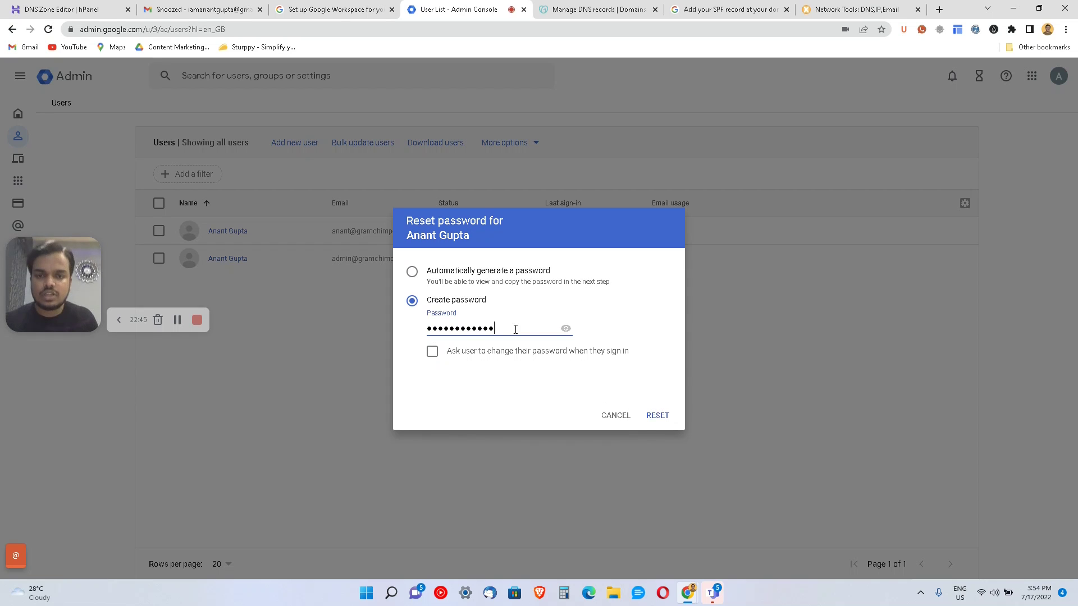
pyautogui.click(645, 416)
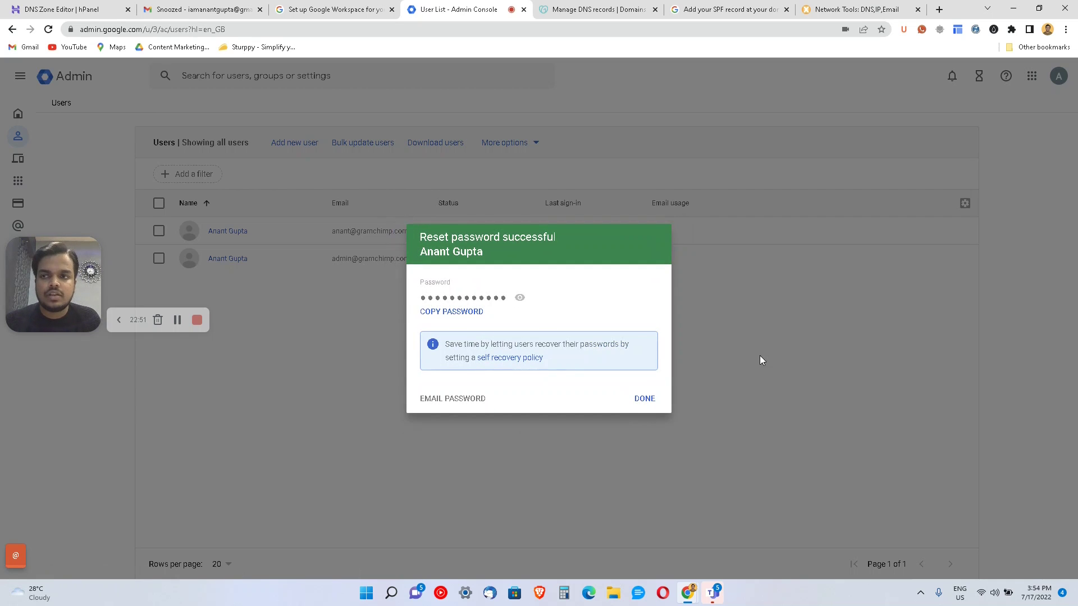
pyautogui.click(637, 400)
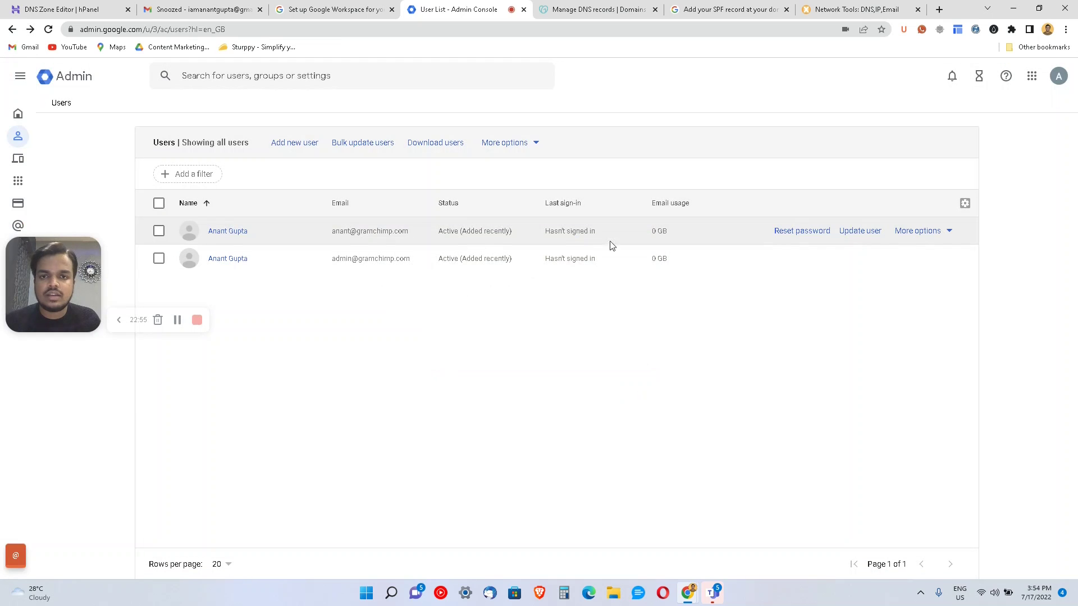
pyautogui.click(911, 242)
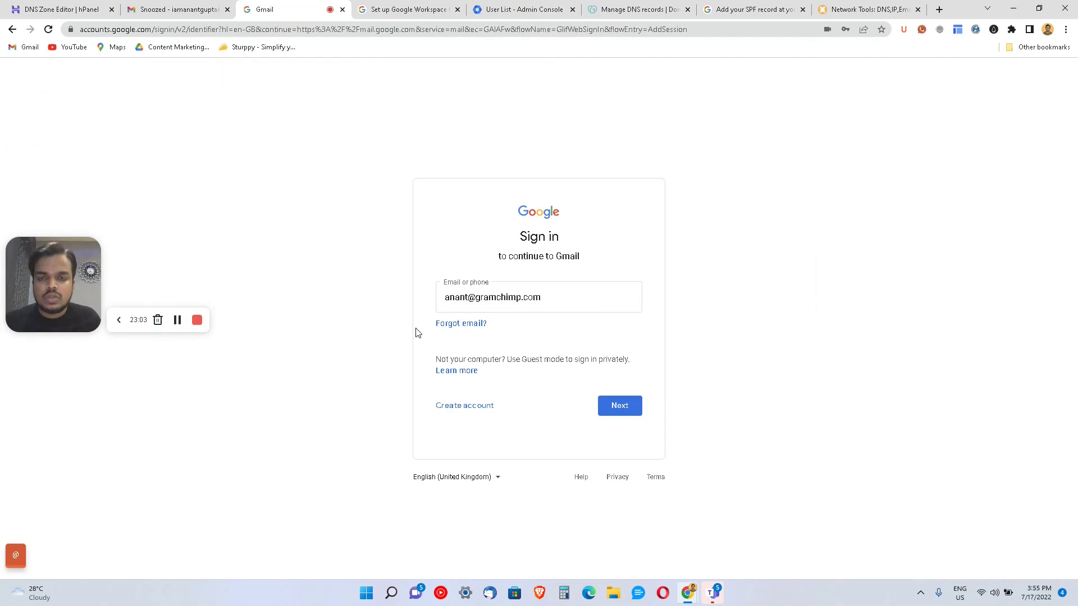
# - Sign in to Gmail as the gramchimp.com Workspace user with the pasted new password
pyautogui.moveTo(445, 298); pyautogui.dragTo(568, 284)
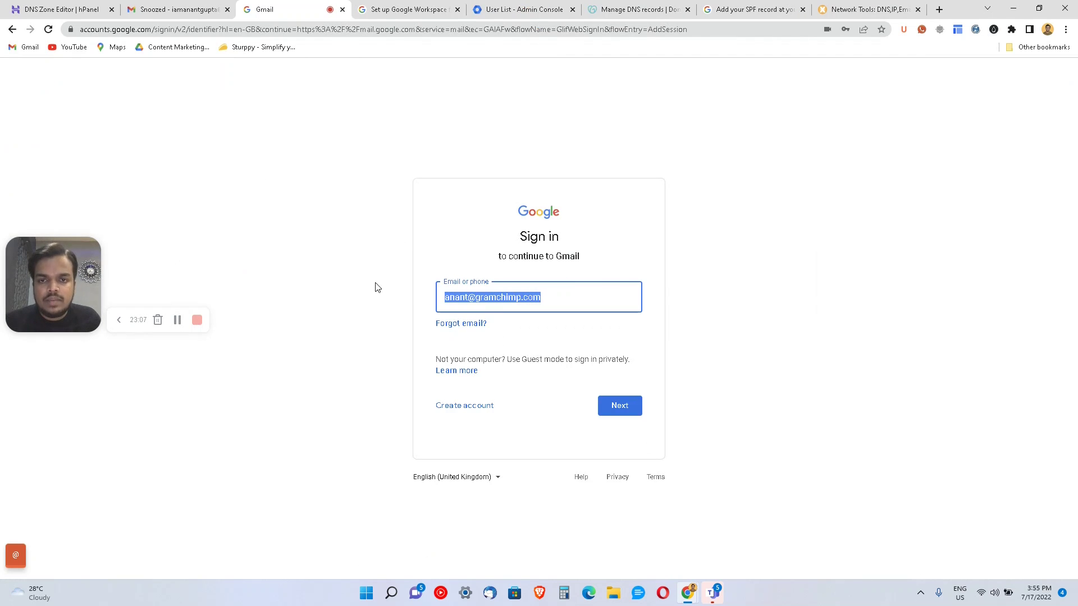
pyautogui.click(612, 400)
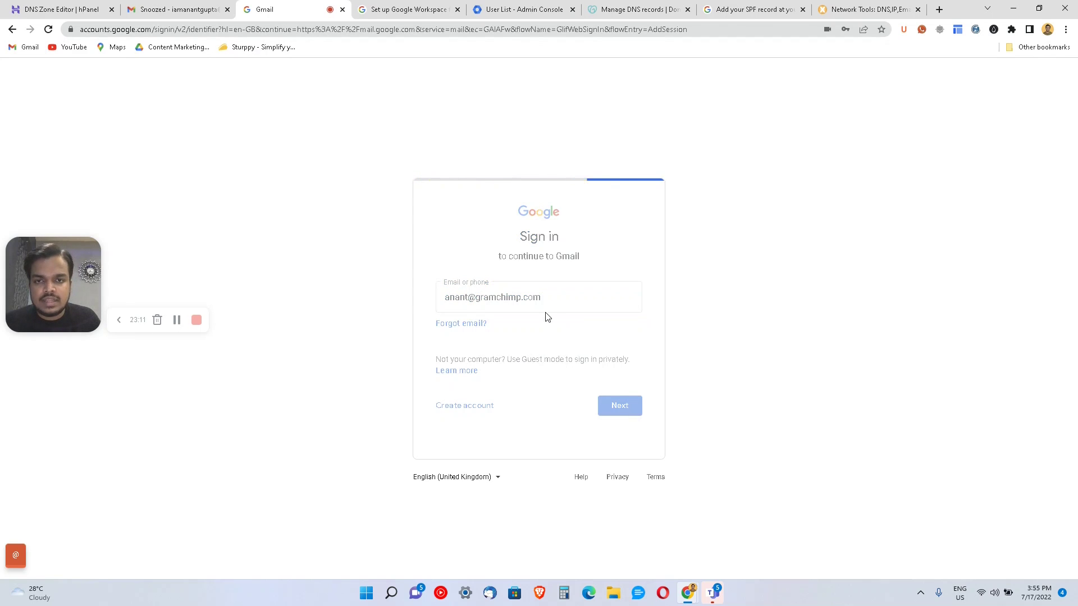
pyautogui.click(528, 308)
pyautogui.hotkey('ctrl', 'v')
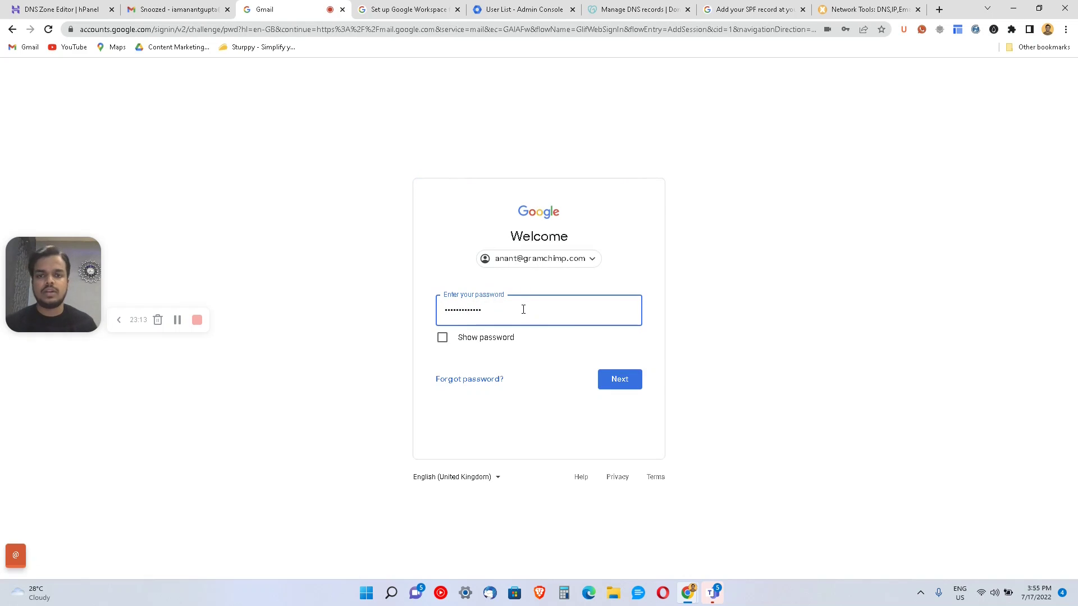
pyautogui.press('Return')
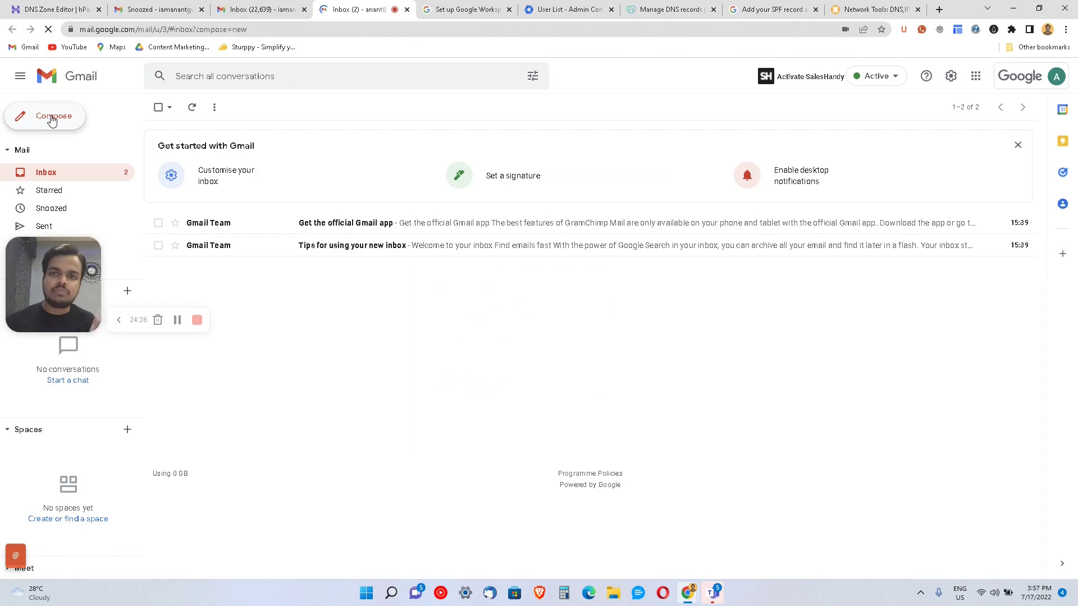
pyautogui.click(53, 116)
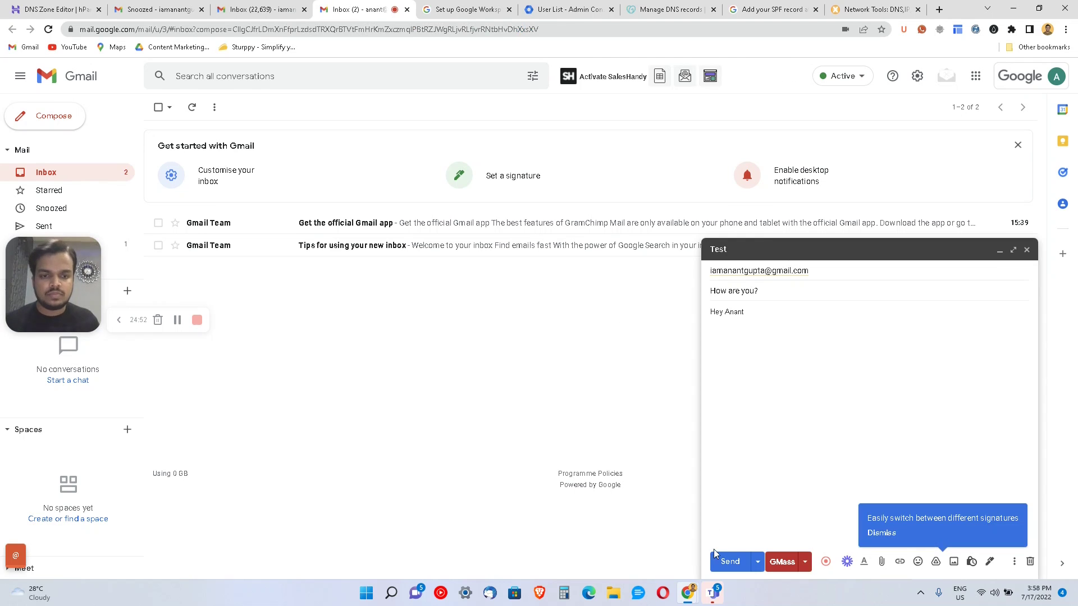
# - Send the 'How are you?' test email and confirm it in the Sent folder
pyautogui.click(729, 561)
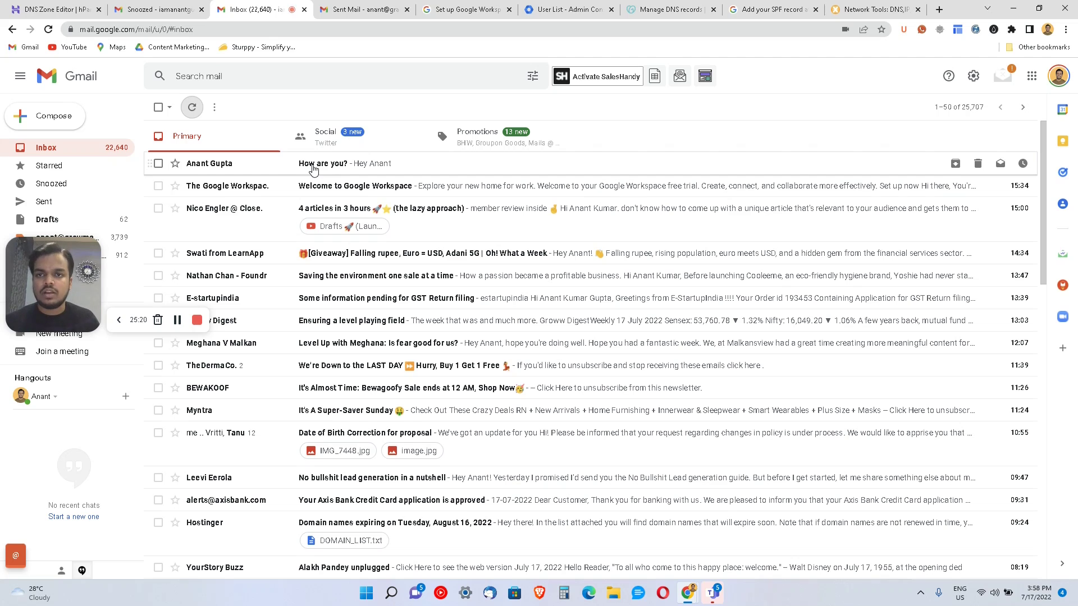
pyautogui.click(314, 166)
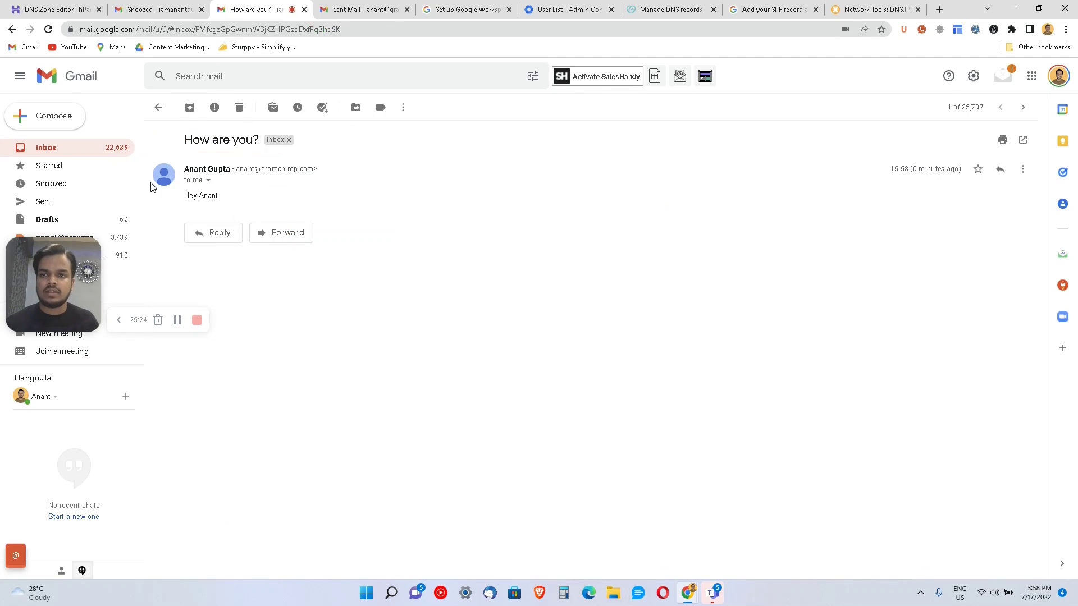
pyautogui.click(375, 8)
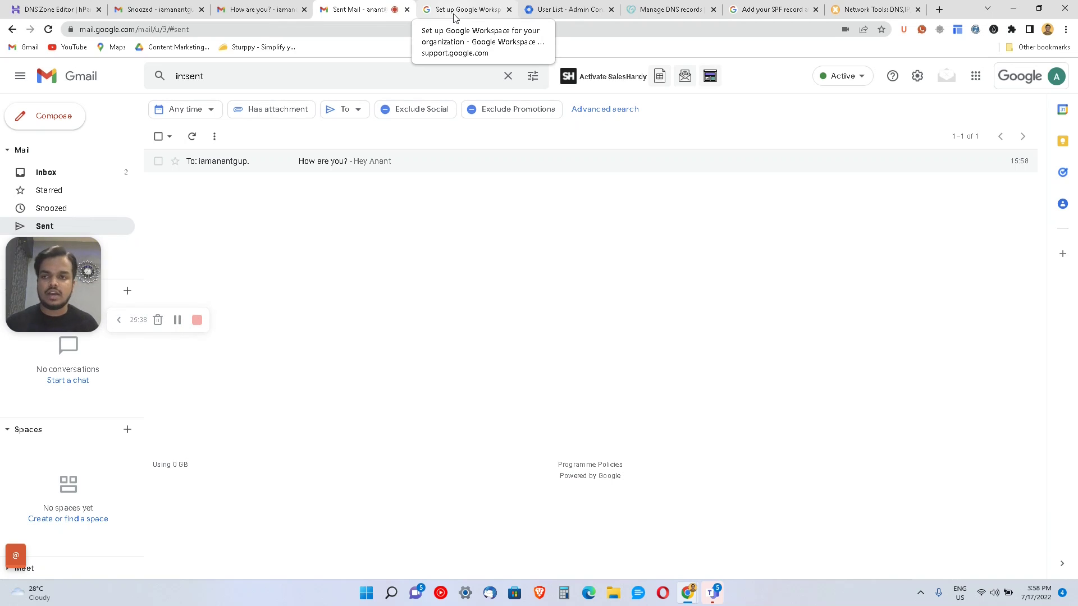
# - Open the Workspace account's profile picture settings from the Google account menu
pyautogui.click(560, 9)
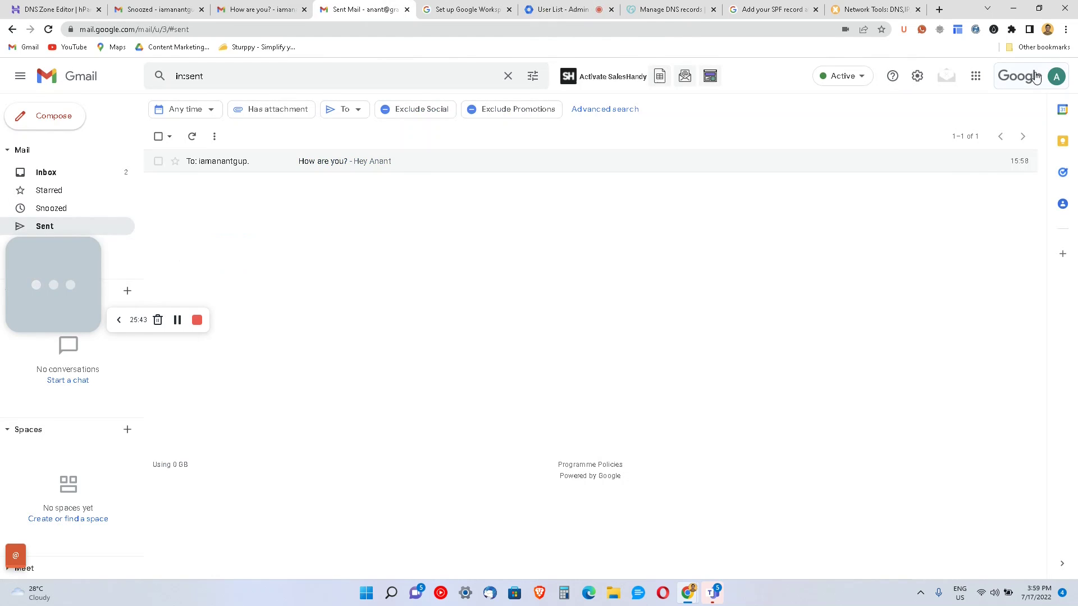
pyautogui.click(1055, 76)
pyautogui.click(980, 168)
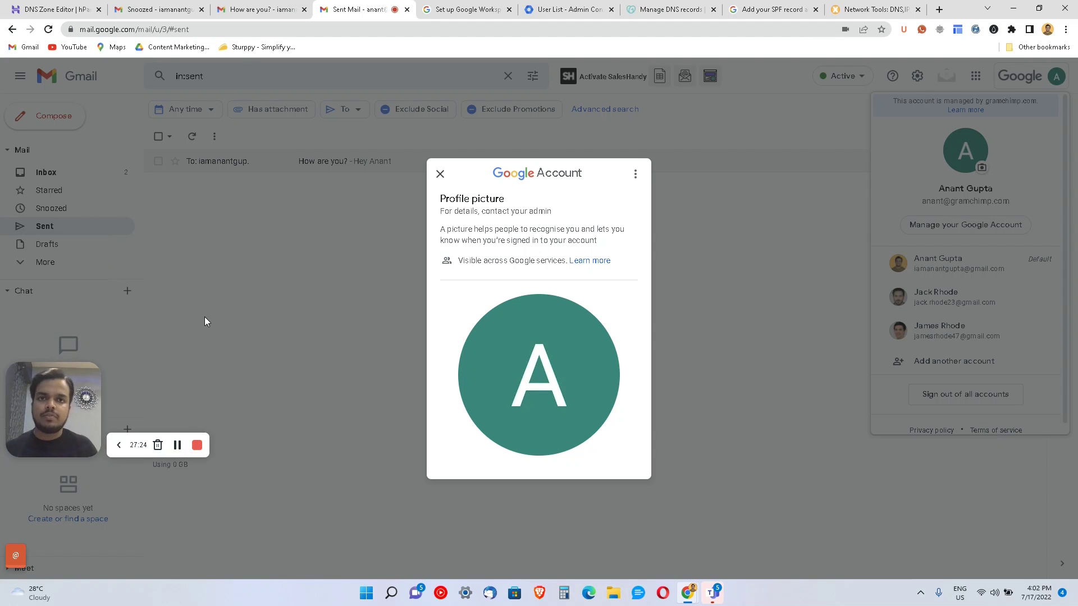
# - Let users edit their own name, photo and gender in Users profile settings and save
pyautogui.click(578, 9)
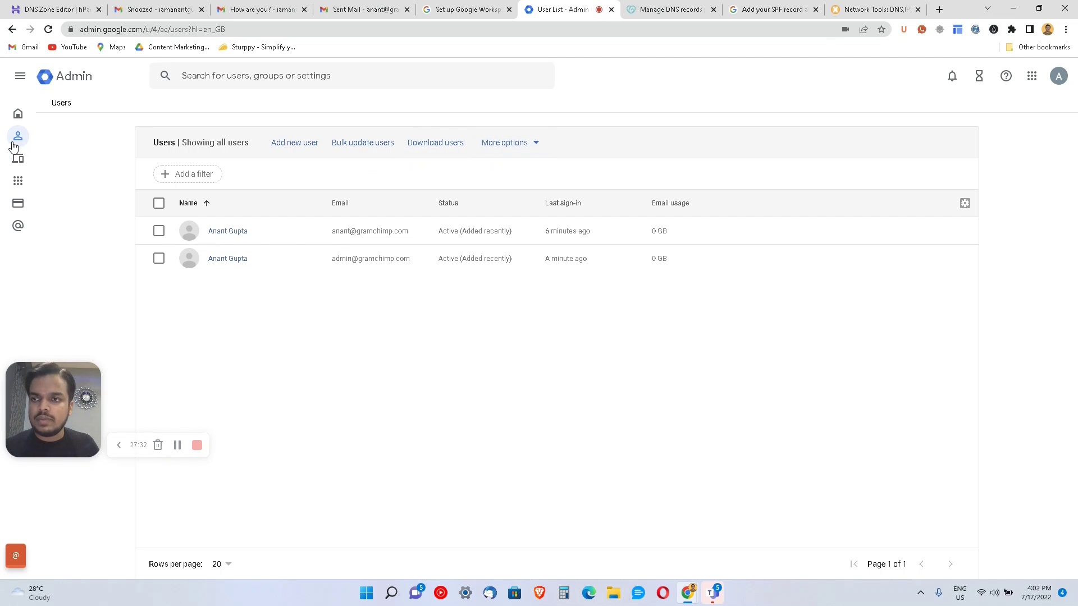
pyautogui.click(20, 76)
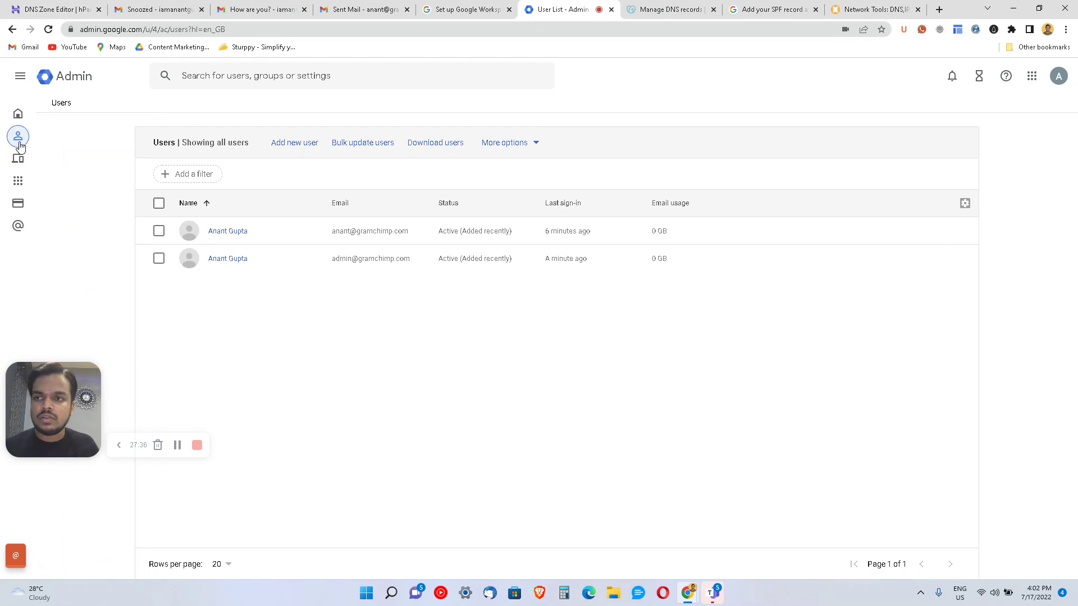
pyautogui.moveTo(19, 145)
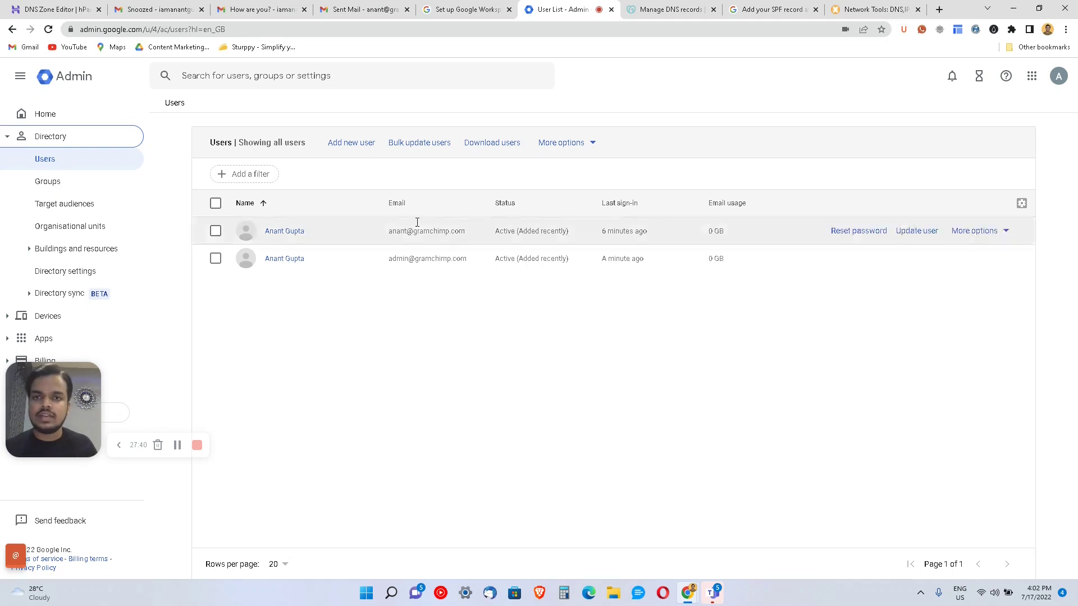
pyautogui.click(571, 141)
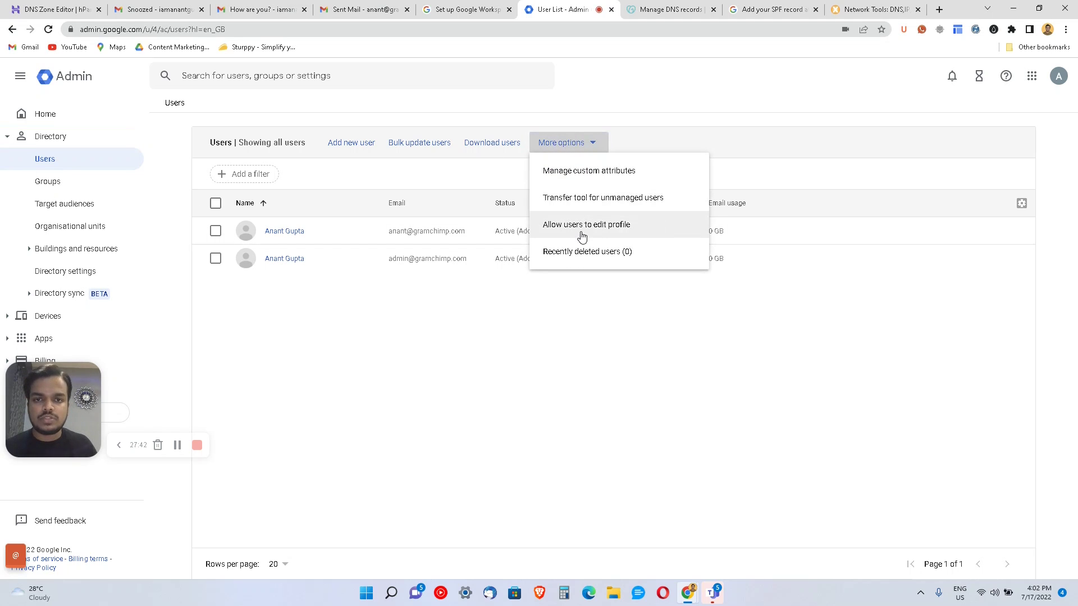
pyautogui.click(581, 235)
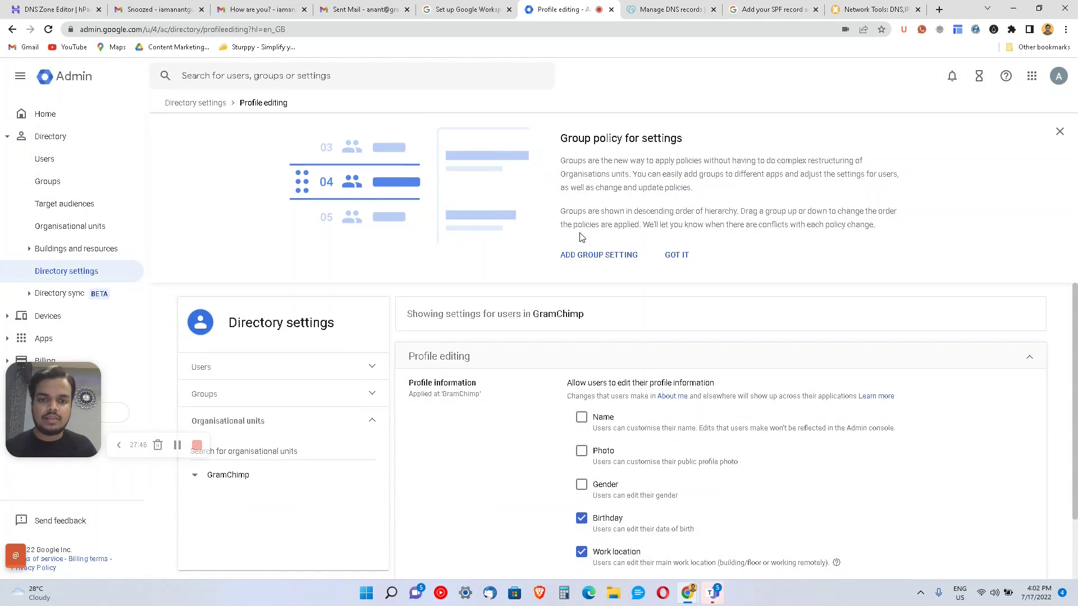
pyautogui.click(583, 452)
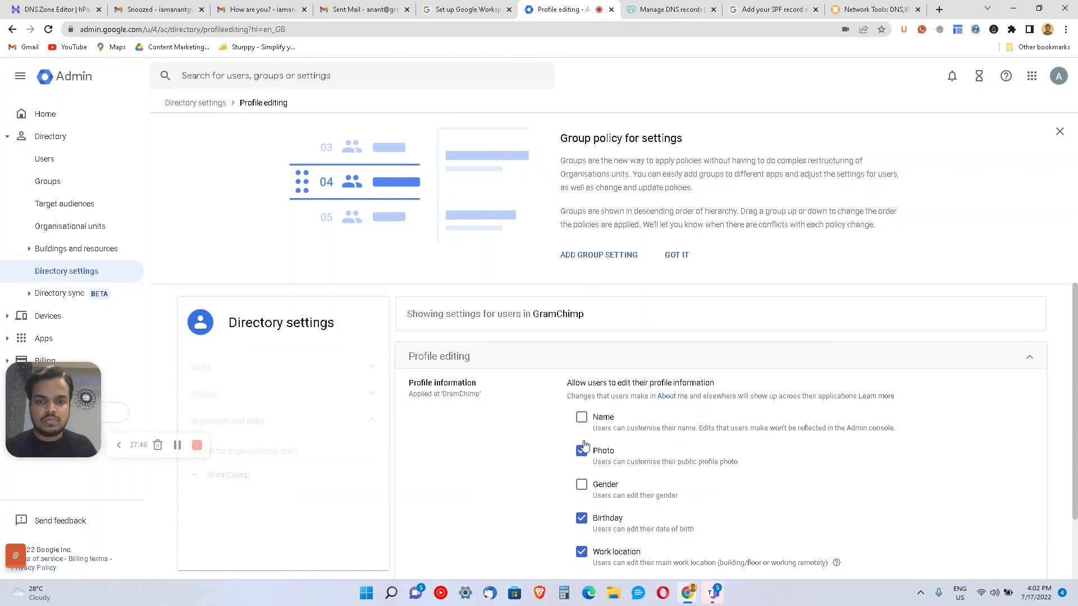
pyautogui.click(581, 417)
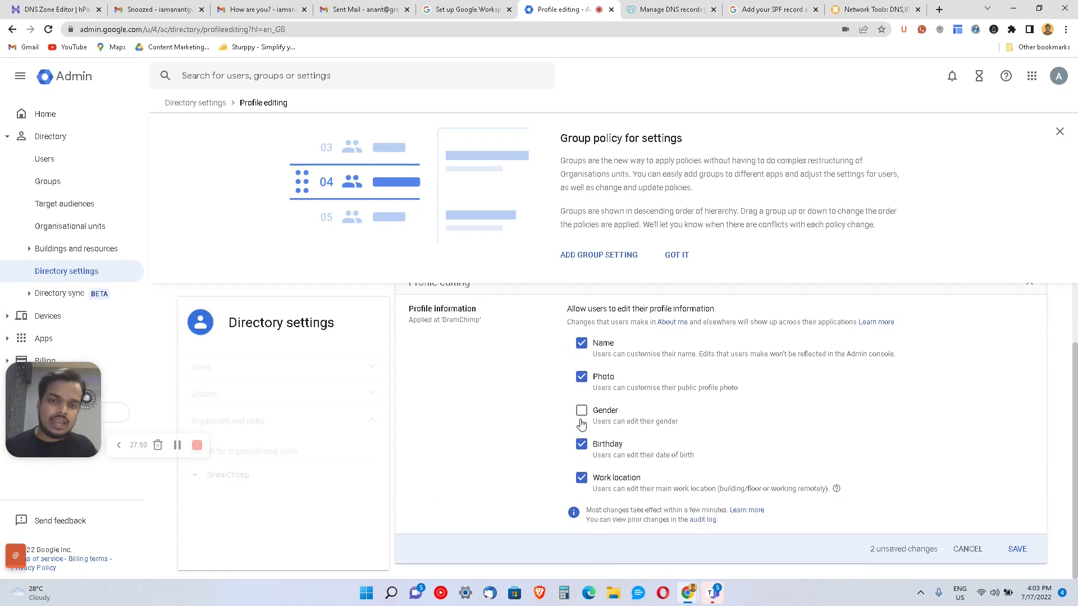
pyautogui.click(582, 411)
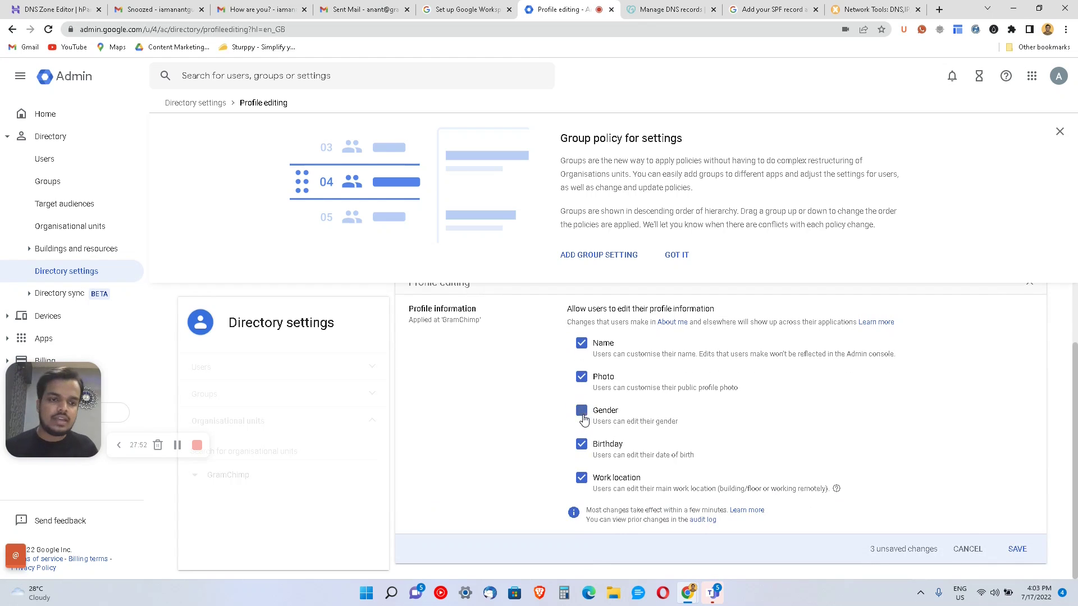
pyautogui.click(1015, 550)
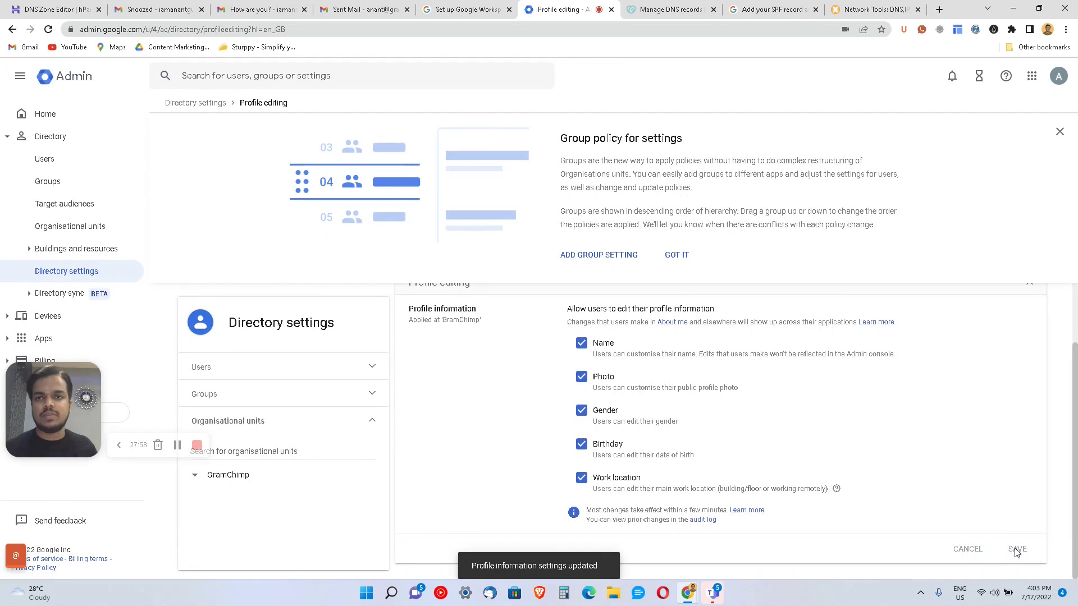
pyautogui.click(45, 159)
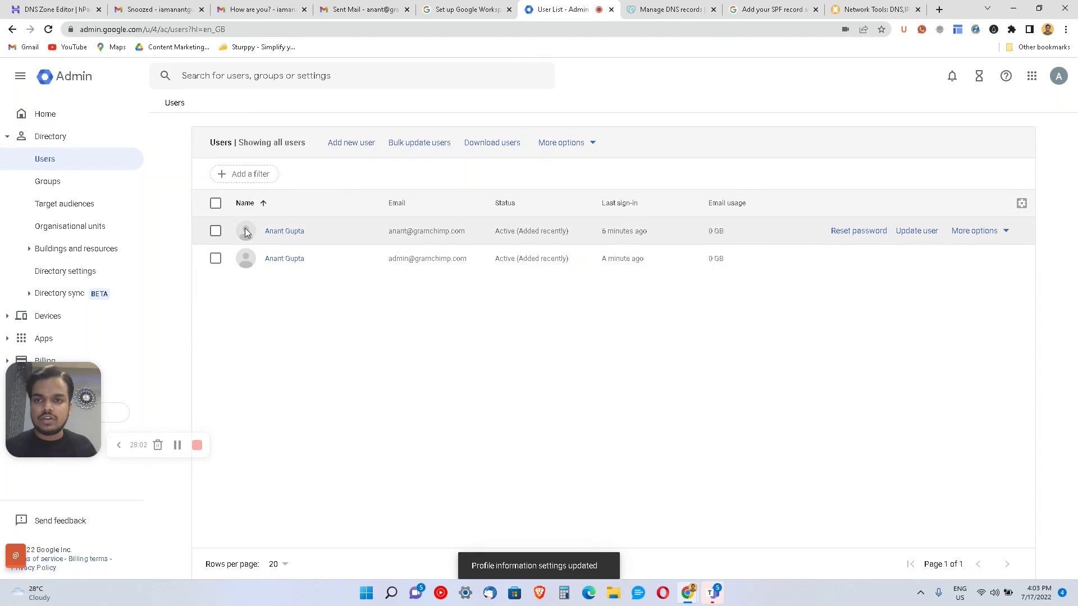
# - Open the first user's details page, cancel the photo upload, and go back to Gmail
pyautogui.click(283, 232)
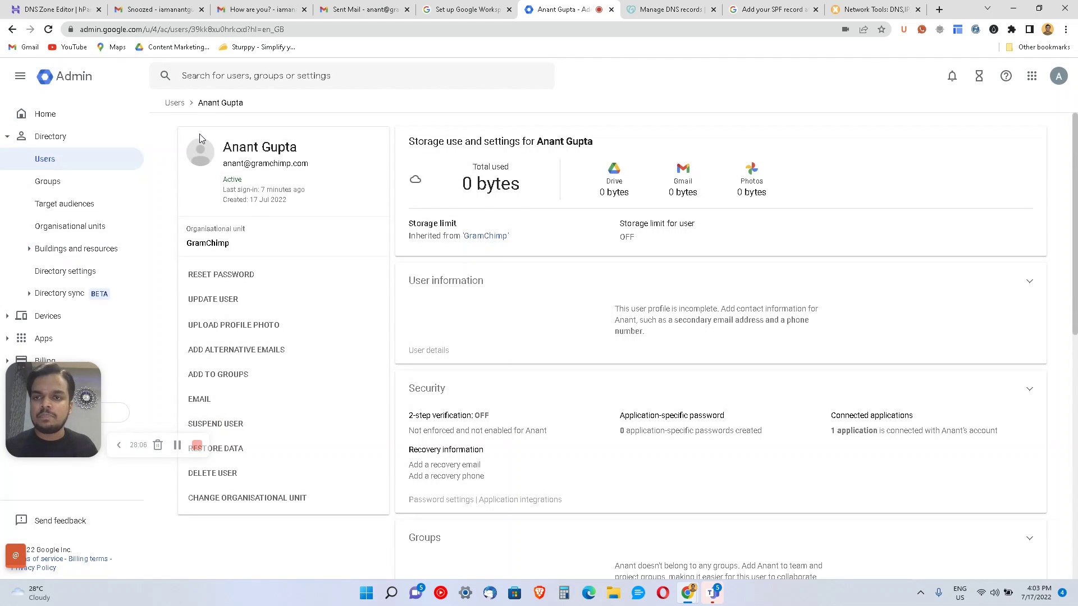
pyautogui.click(203, 150)
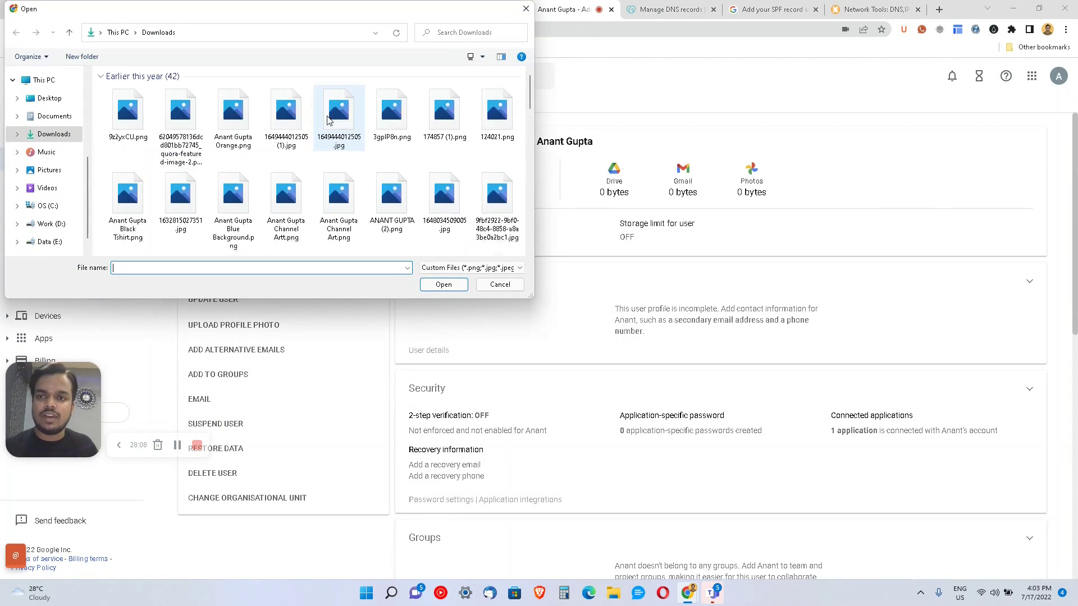
pyautogui.click(526, 9)
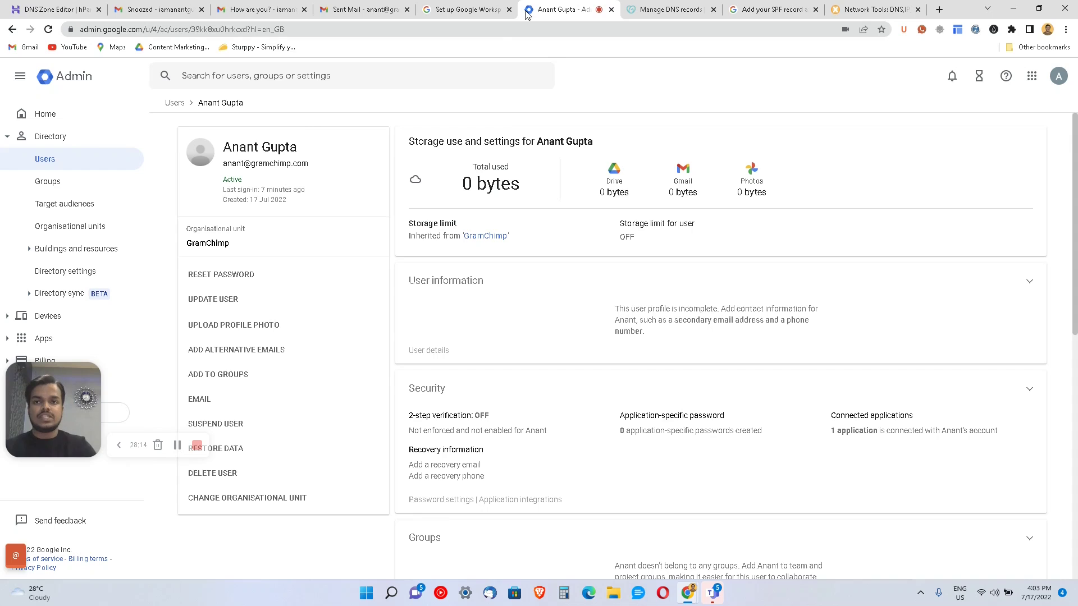
pyautogui.click(367, 9)
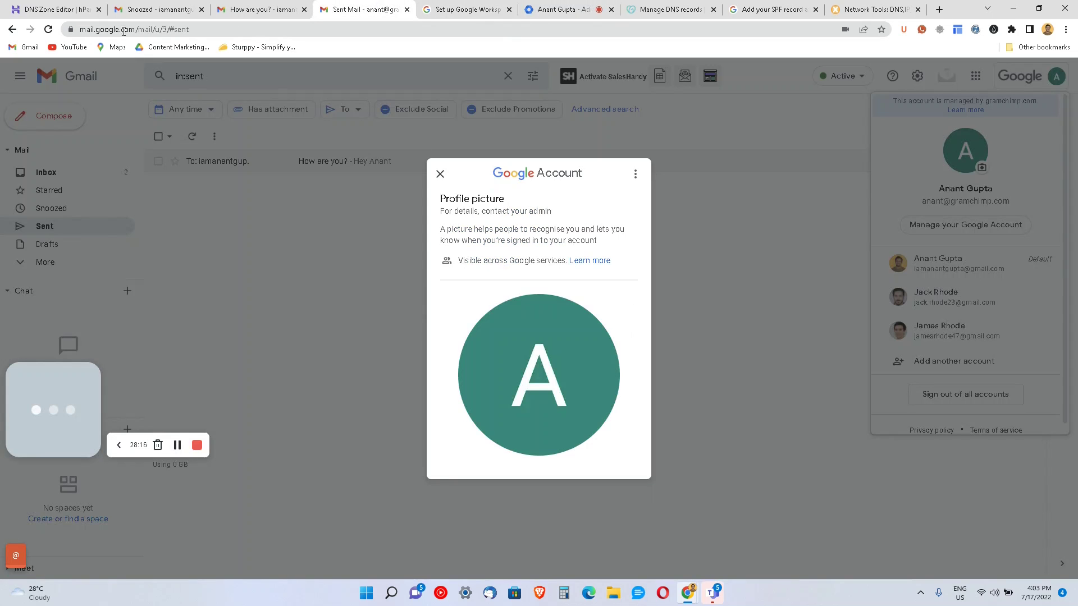
# - Reload Gmail and upload a profile photo from the computer, acknowledging the update notice
pyautogui.press('Tab')
pyautogui.press('Return')
pyautogui.click(50, 31)
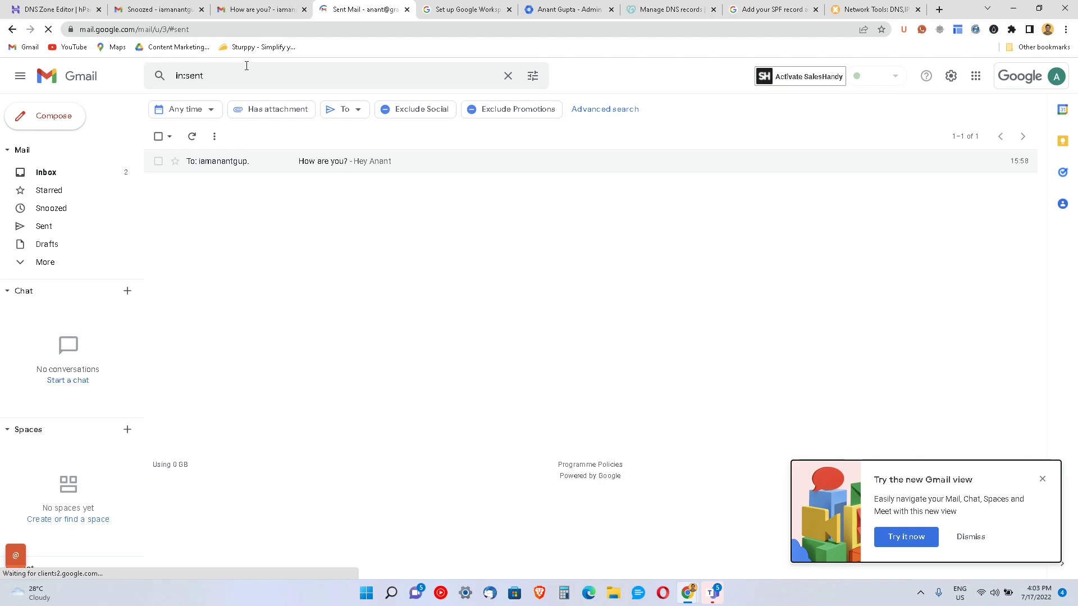
pyautogui.click(1056, 76)
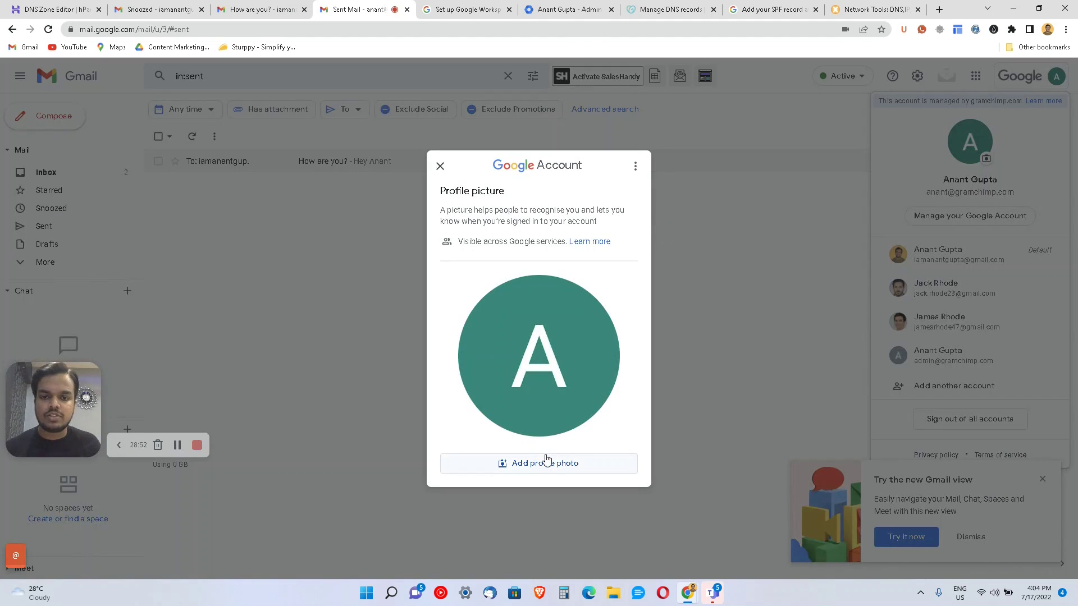
pyautogui.click(548, 462)
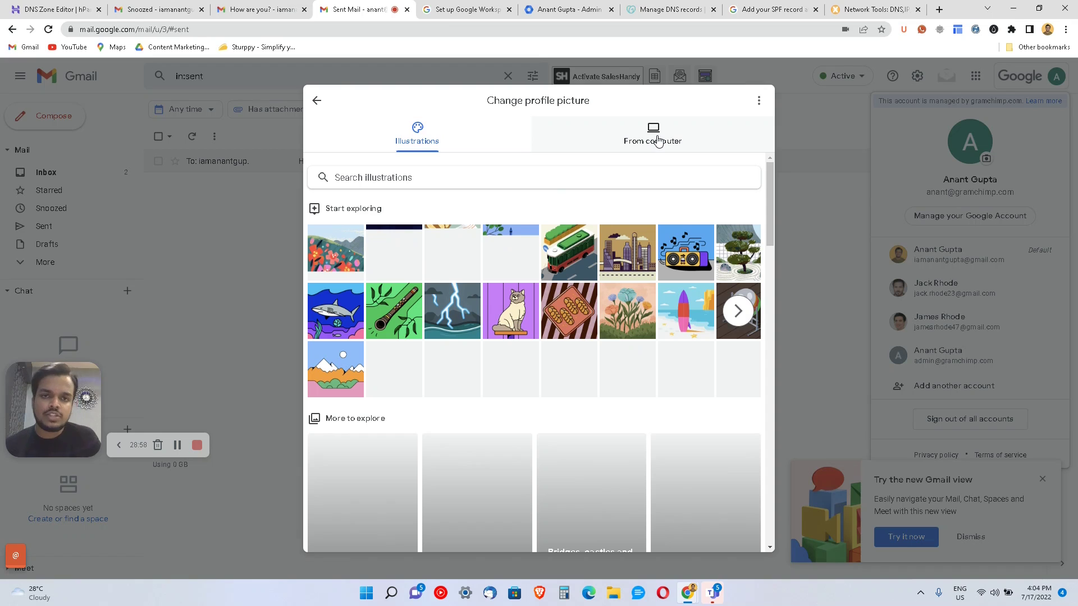
pyautogui.click(176, 445)
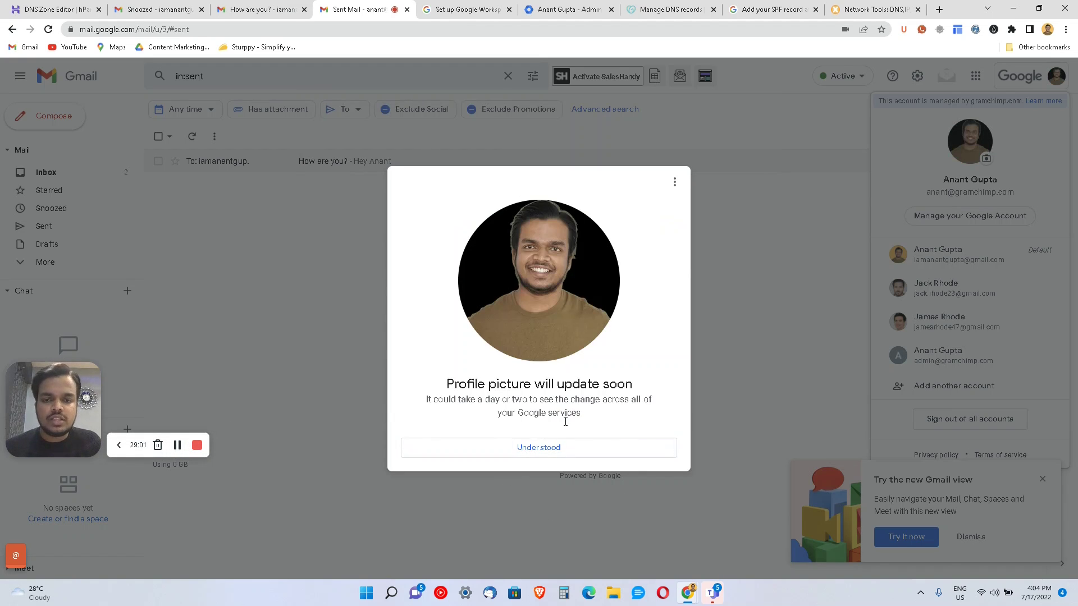
pyautogui.click(611, 456)
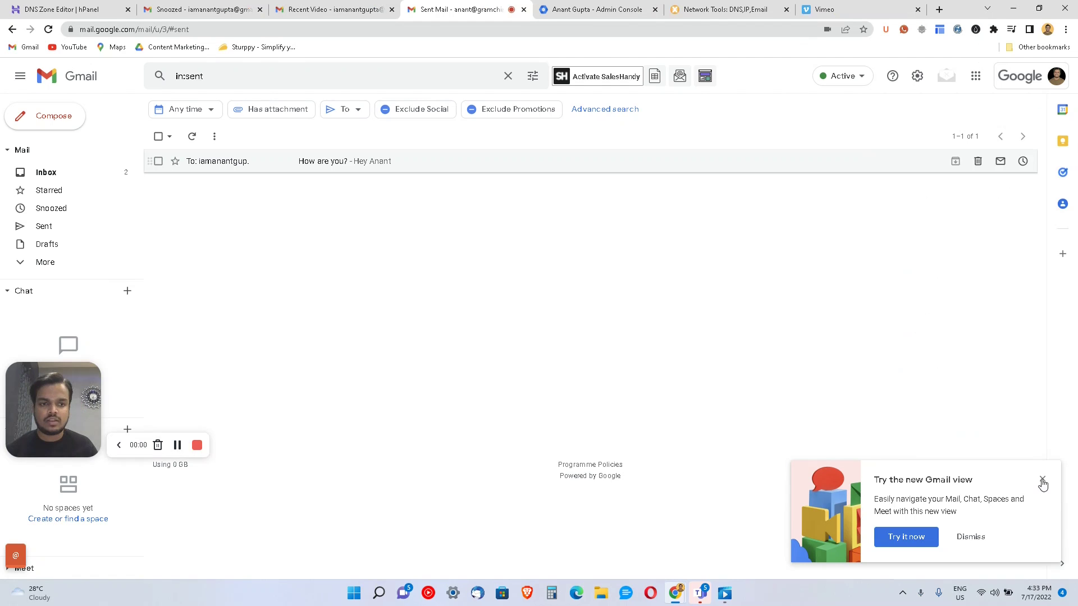
# - Dismiss the Gmail view suggestion, close the Vimeo tab, and go to mail-tester.com
pyautogui.click(1043, 479)
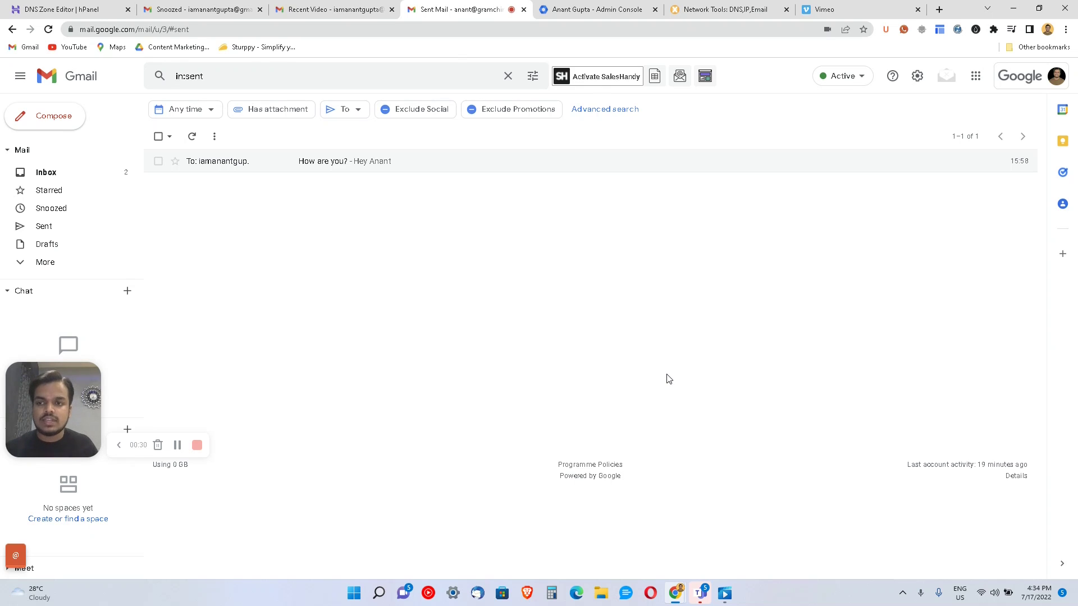
pyautogui.click(939, 9)
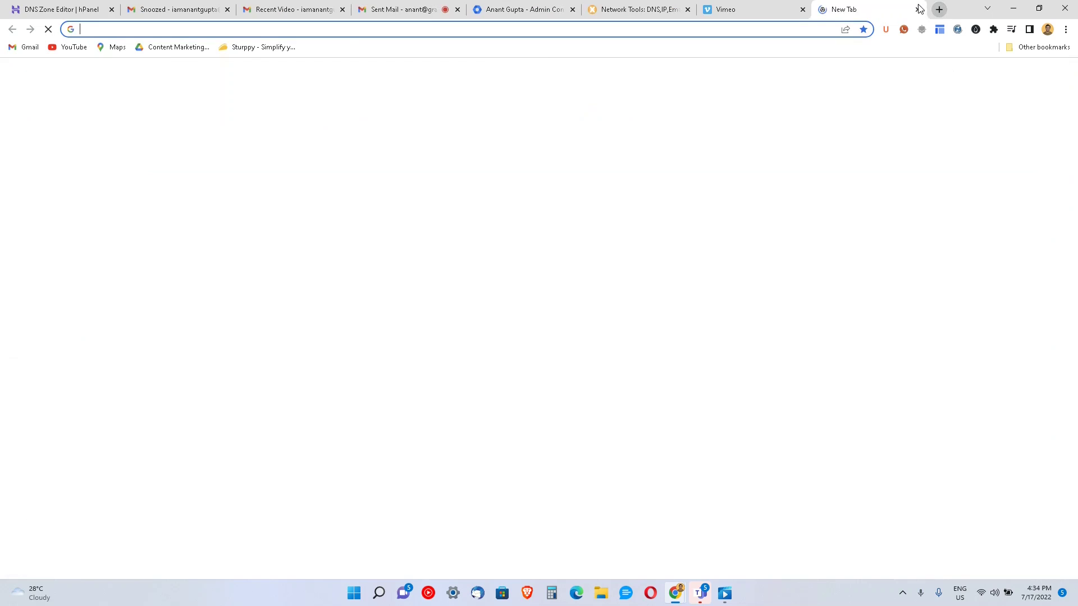
pyautogui.click(803, 10)
pyautogui.write('mai')
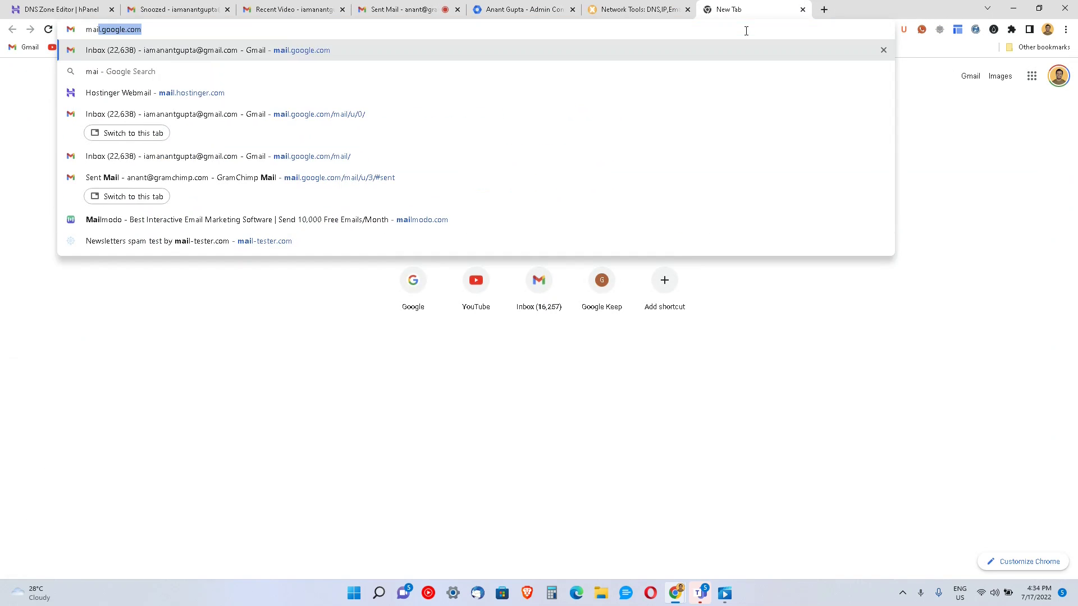
pyautogui.write('l-t')
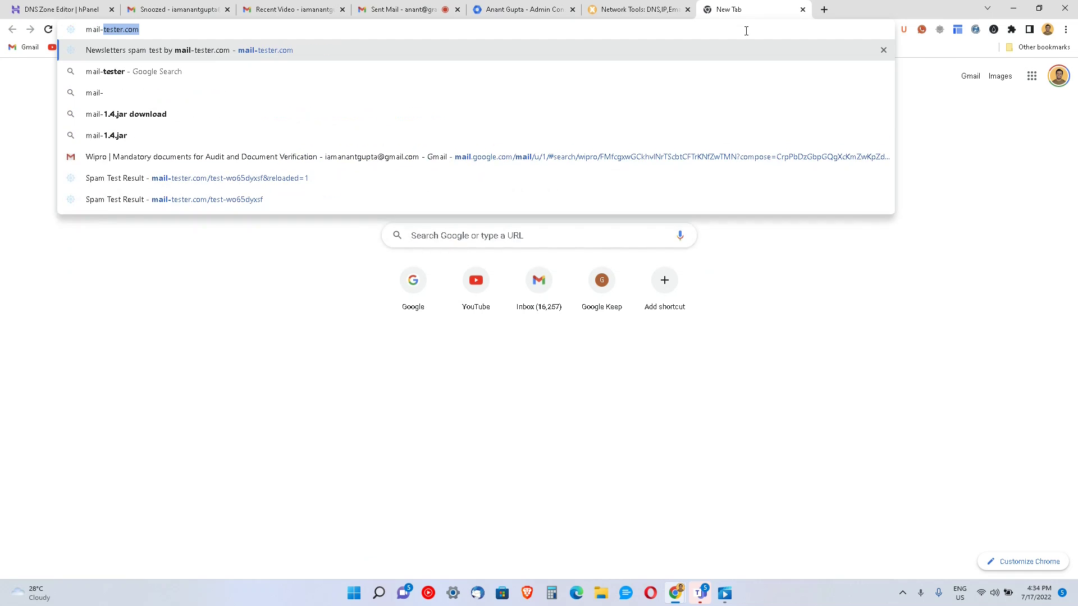
pyautogui.press('Return')
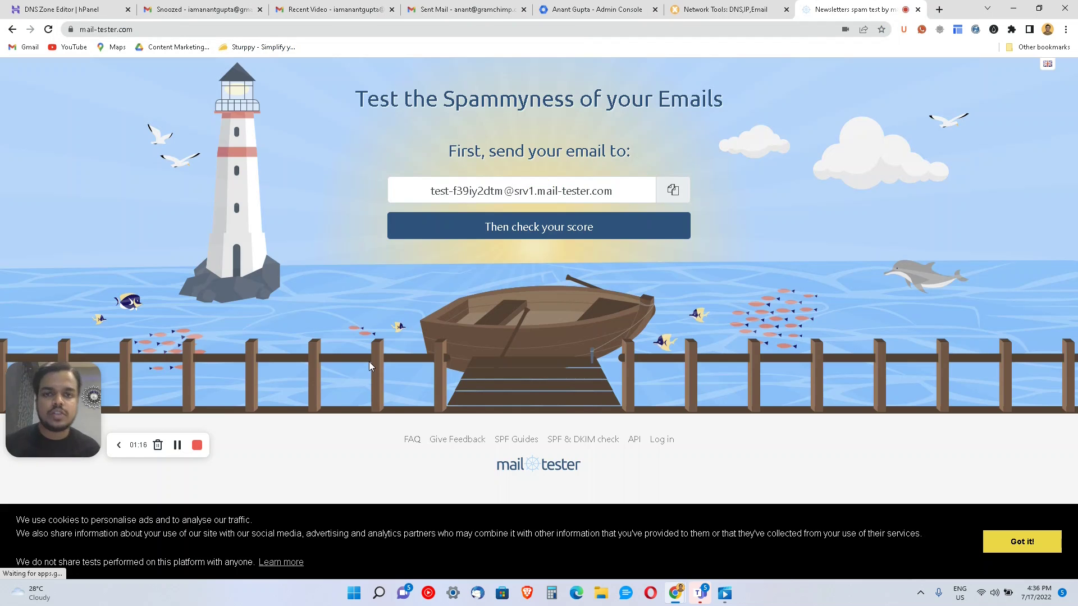
# - Send the 'just checking in' email to the copied mail-tester address and check its score
pyautogui.click(679, 191)
pyautogui.click(680, 191)
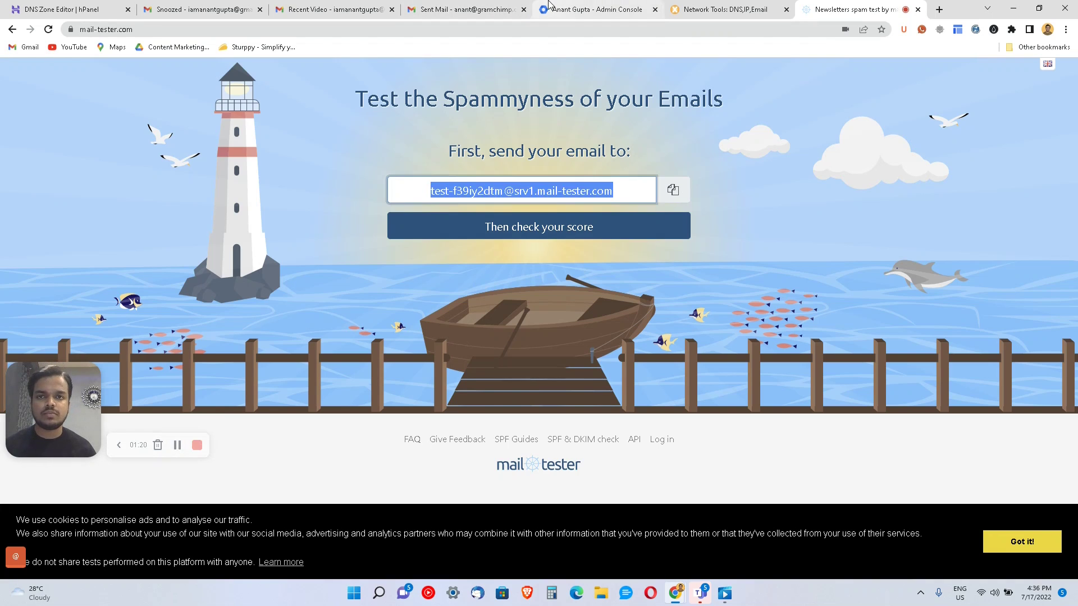
pyautogui.click(498, 7)
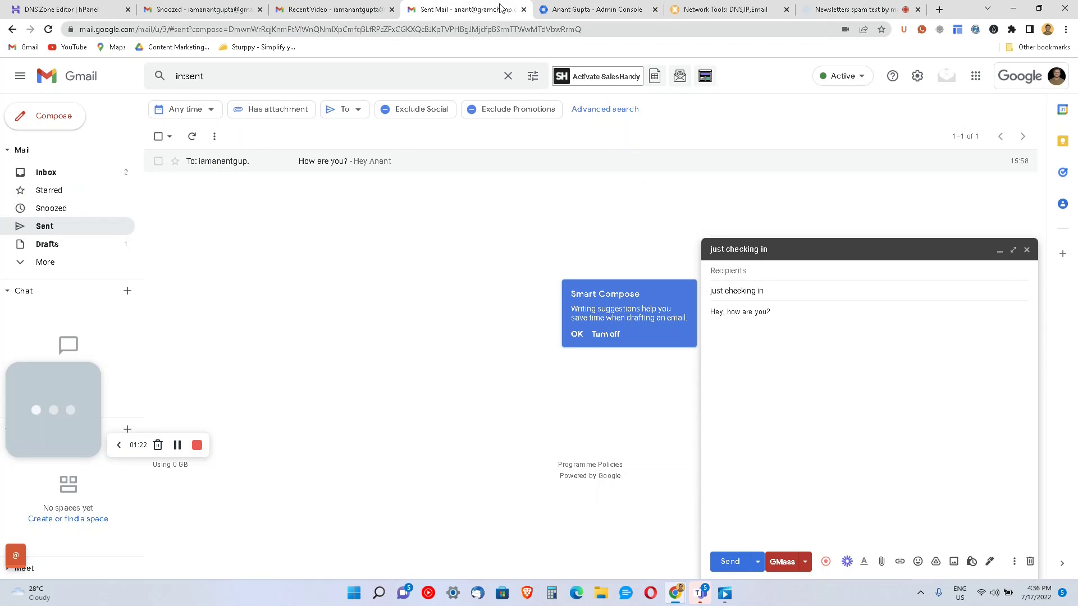
pyautogui.click(739, 273)
pyautogui.hotkey('ctrl', 'v')
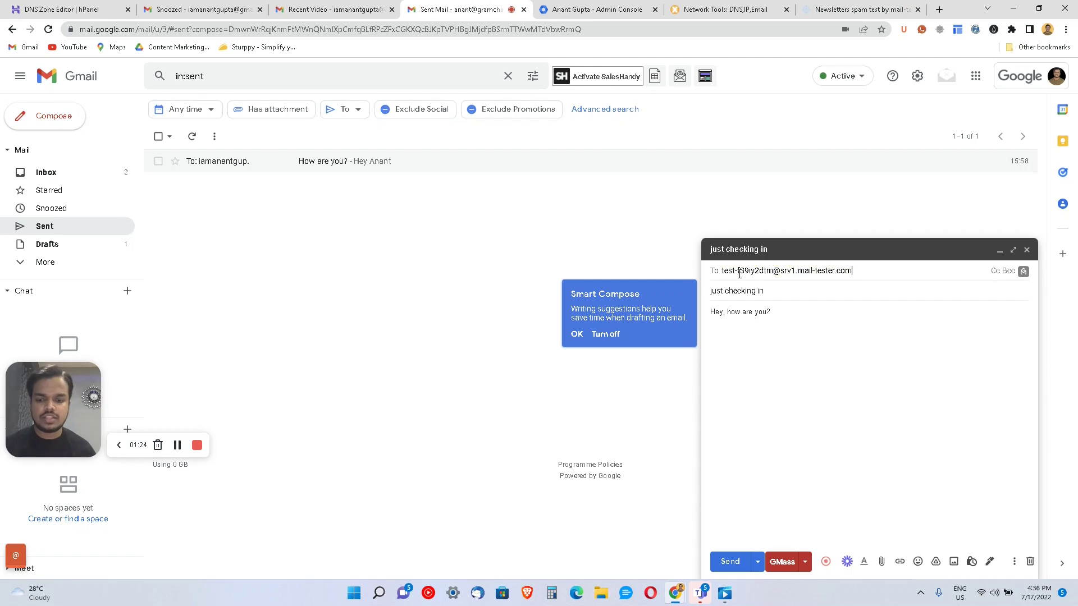
pyautogui.click(743, 391)
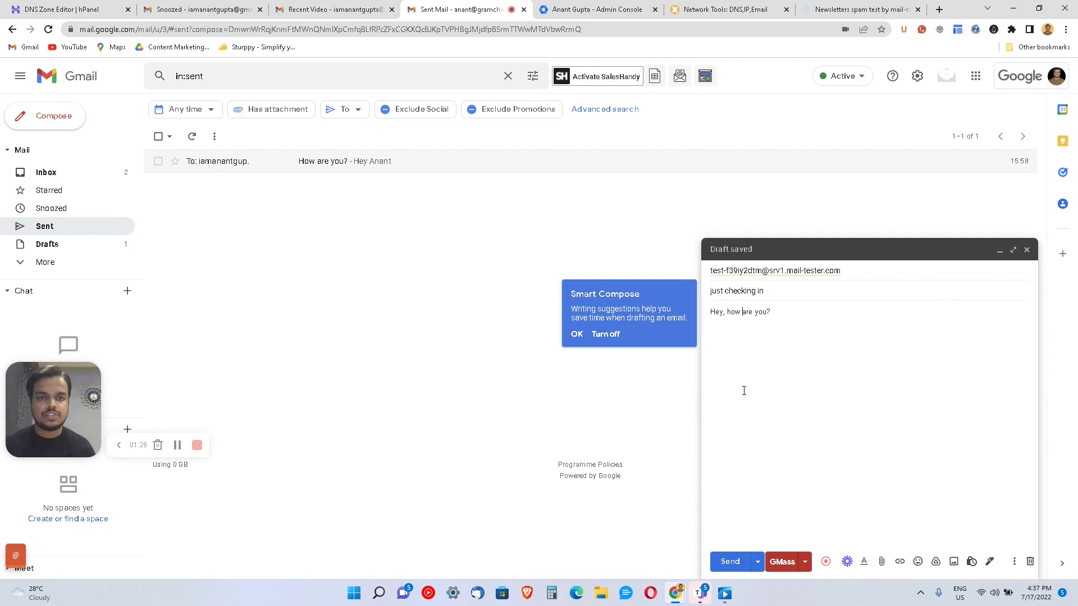
pyautogui.click(734, 564)
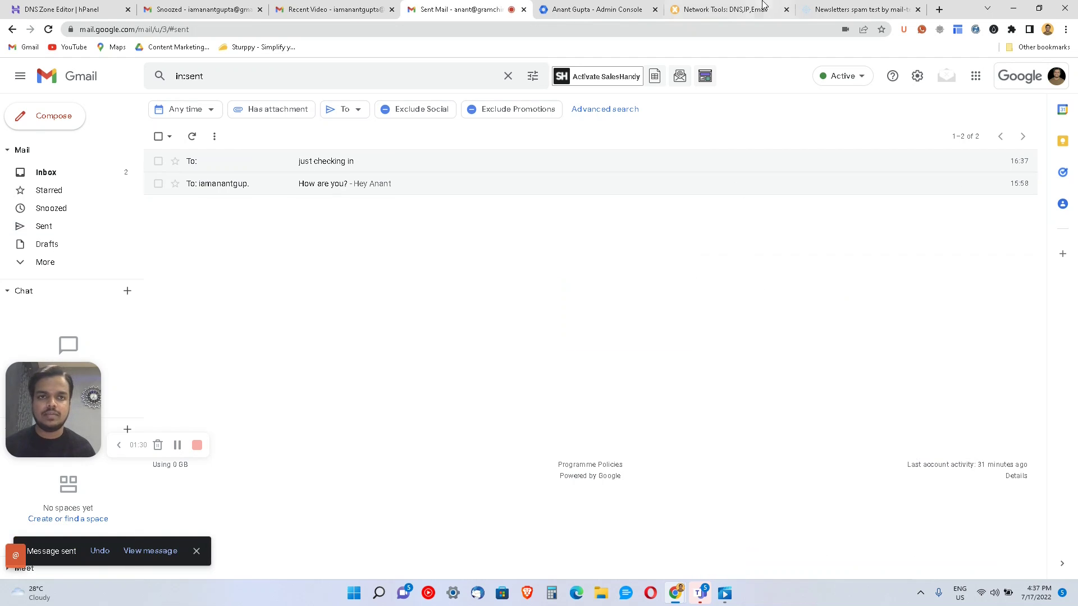
pyautogui.click(824, 7)
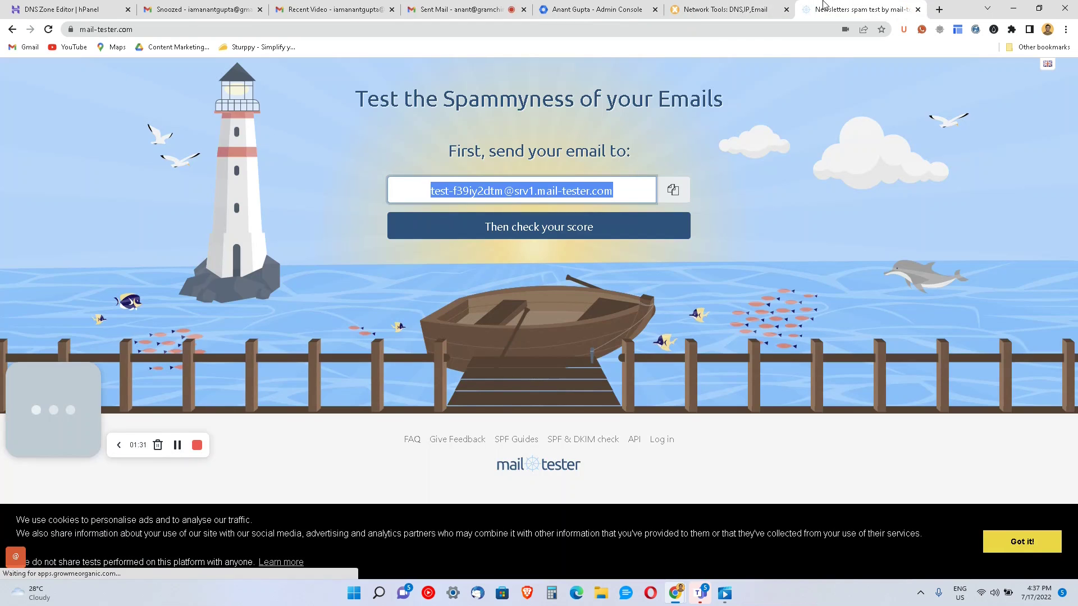
pyautogui.click(544, 236)
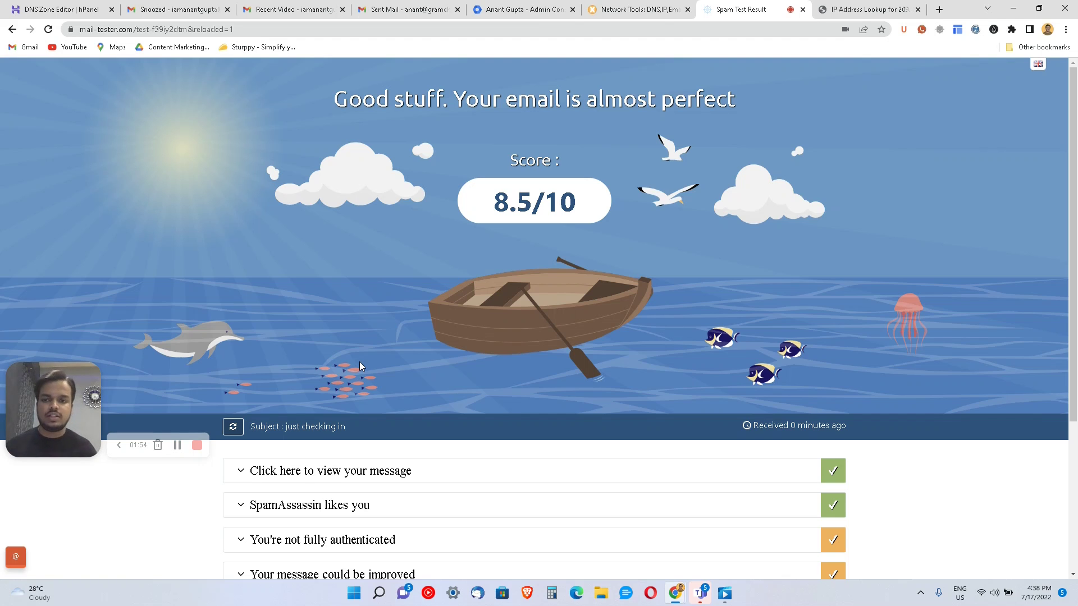
# - Expand the received message details and the SpamAssassin rule scores, then collapse the SpamAssassin results
pyautogui.scroll(-2, 520, 447)
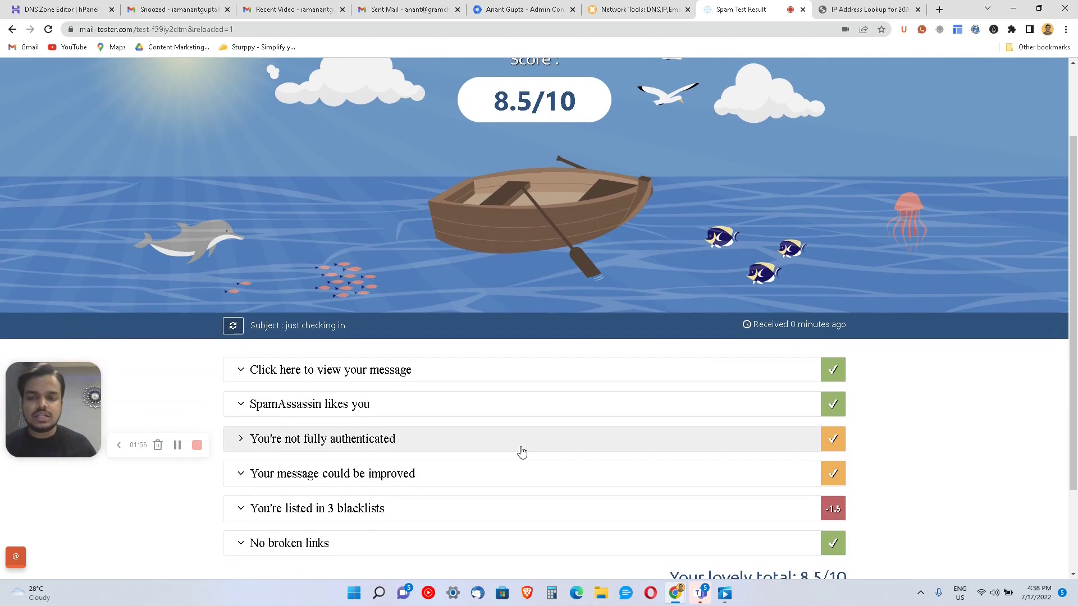
pyautogui.click(486, 382)
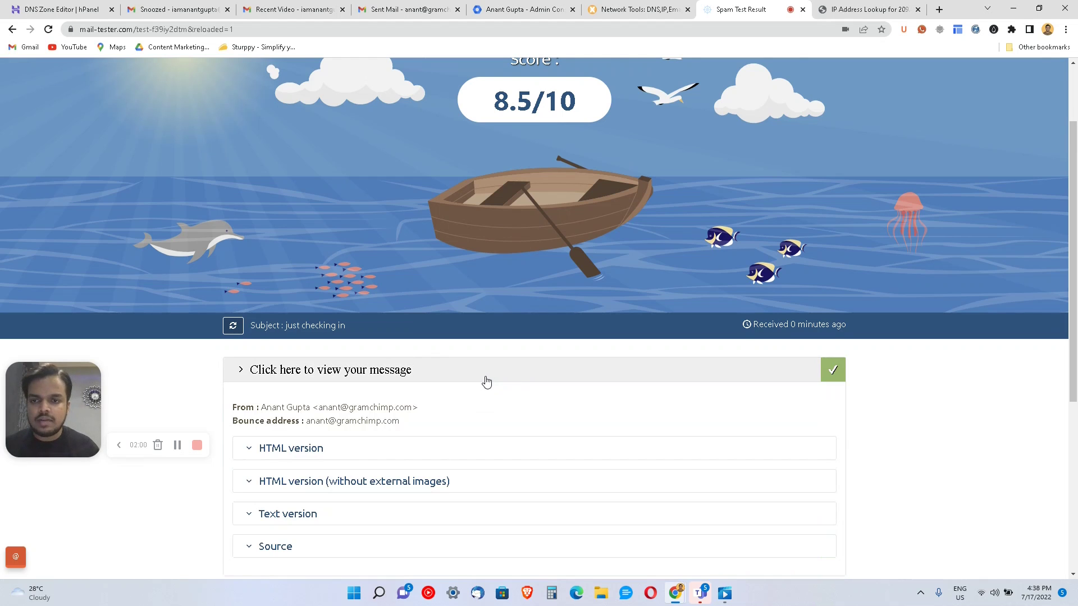
pyautogui.scroll(-2, 486, 383)
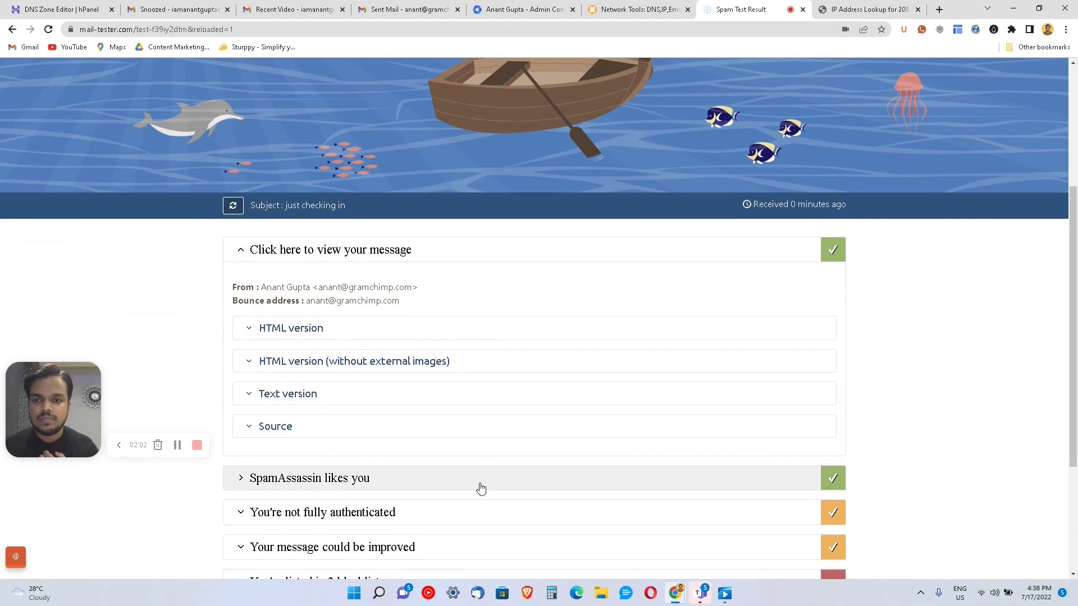
pyautogui.click(481, 479)
pyautogui.scroll(-6, 481, 489)
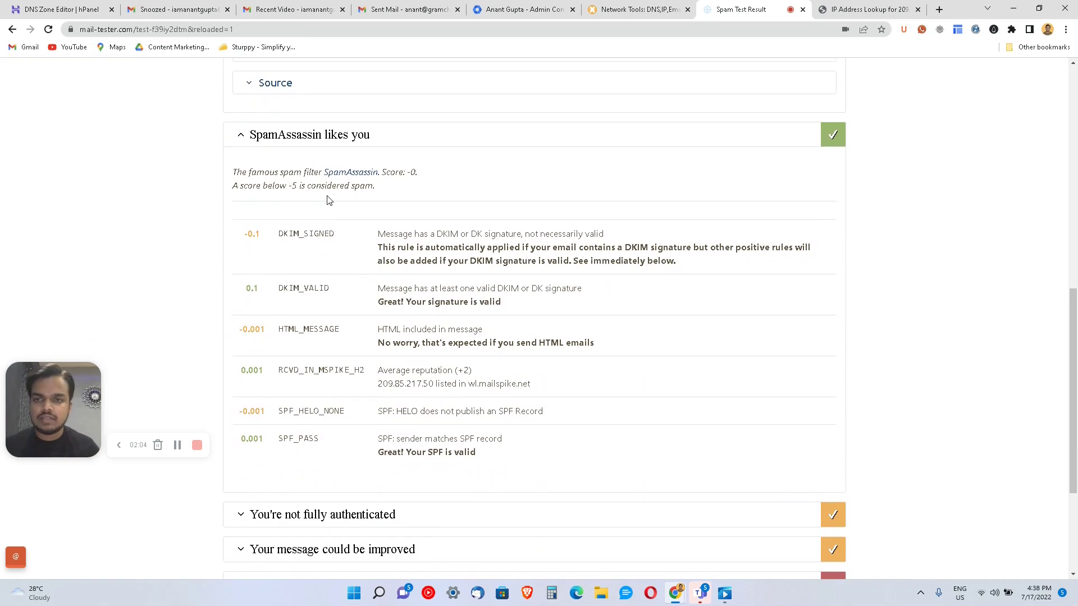
pyautogui.click(331, 139)
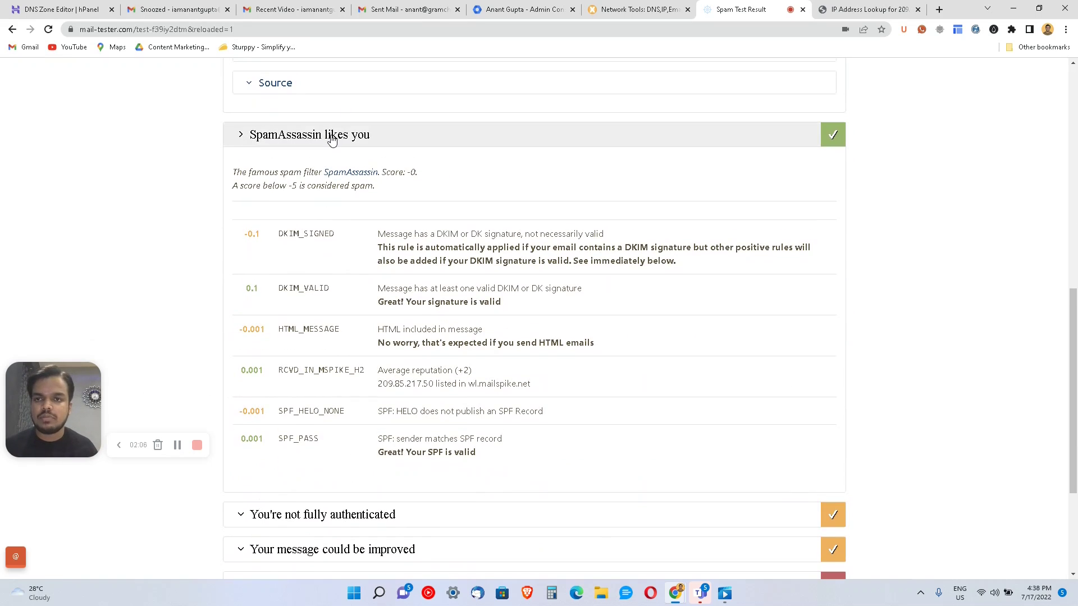
# - Expand the authentication, message formatting and blacklist sections, showing 209.85.217.50 on three blacklists
pyautogui.scroll(-3, 404, 433)
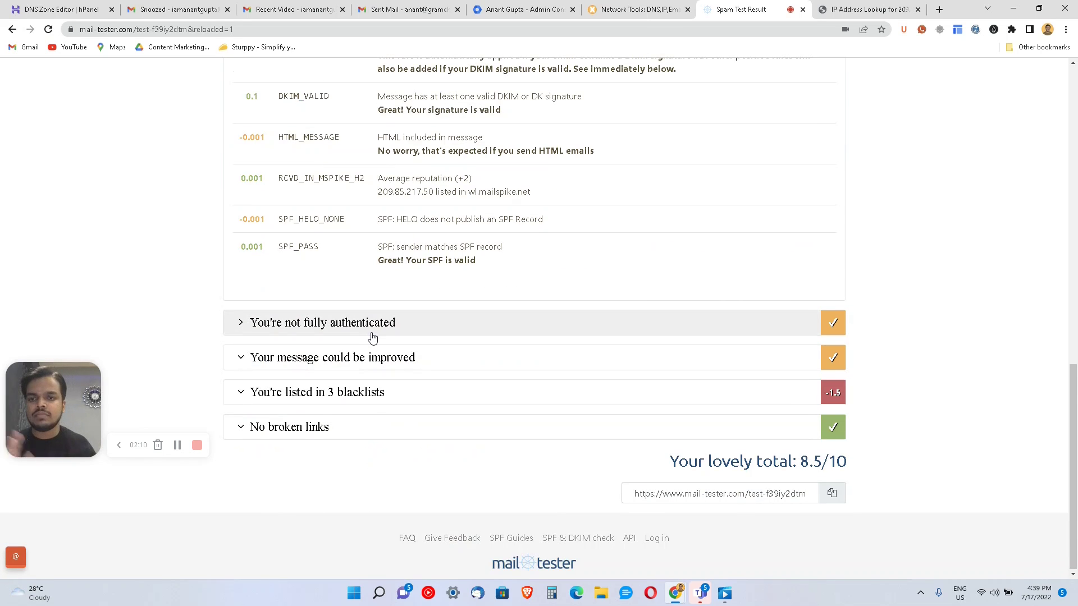
pyautogui.click(372, 331)
pyautogui.scroll(-3, 354, 309)
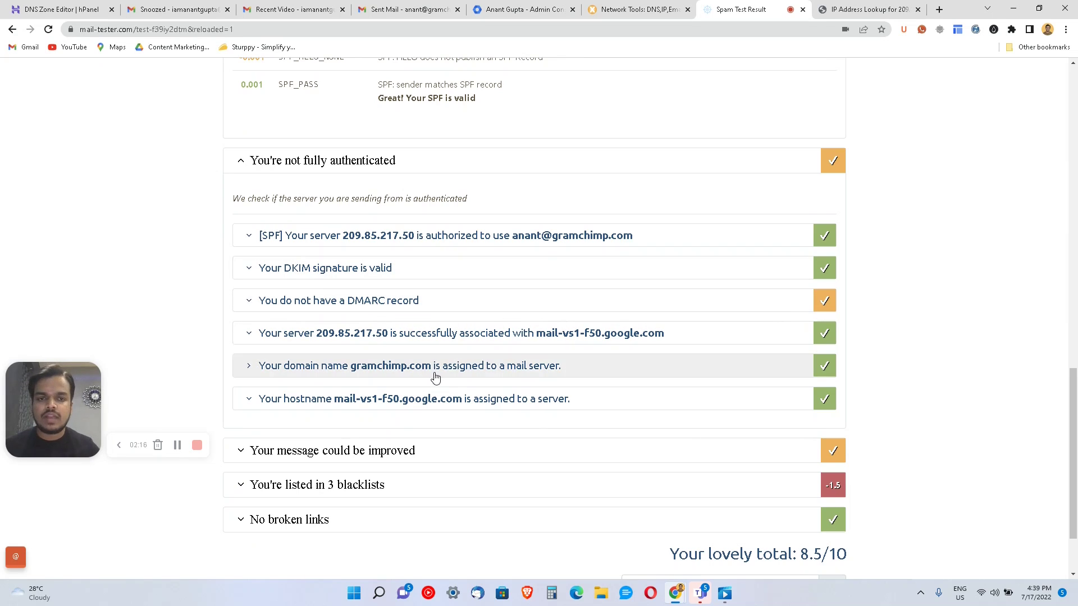
pyautogui.click(377, 455)
pyautogui.scroll(-3, 377, 454)
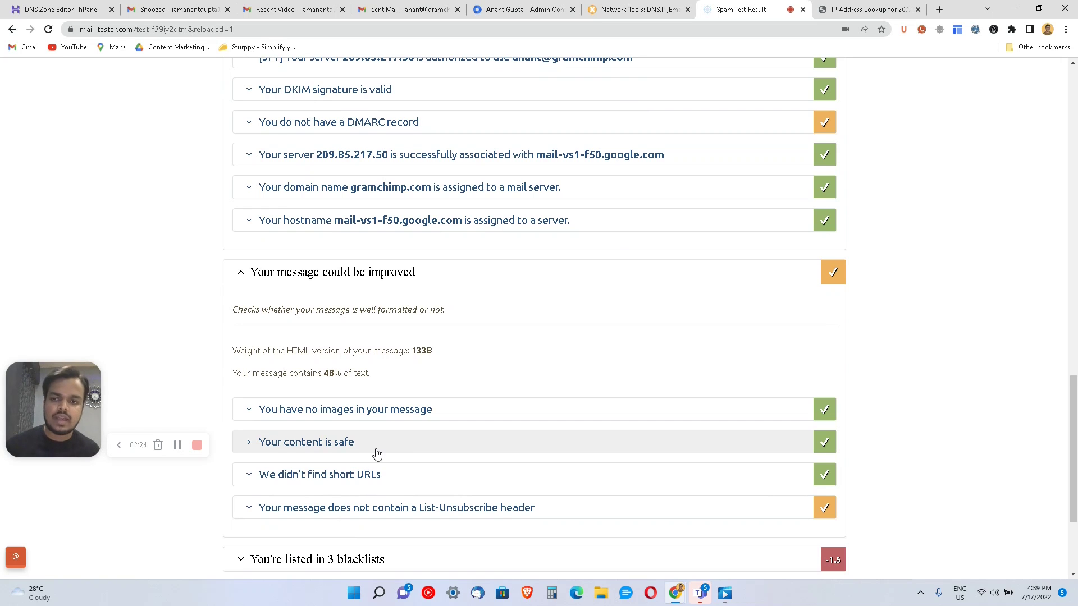
pyautogui.scroll(-3, 376, 455)
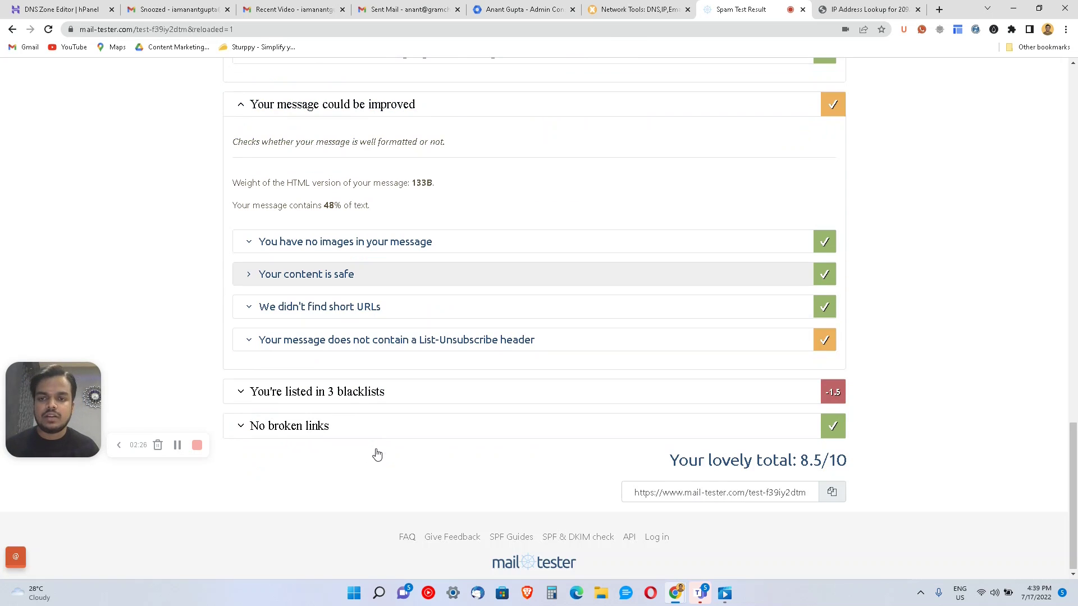
pyautogui.click(334, 396)
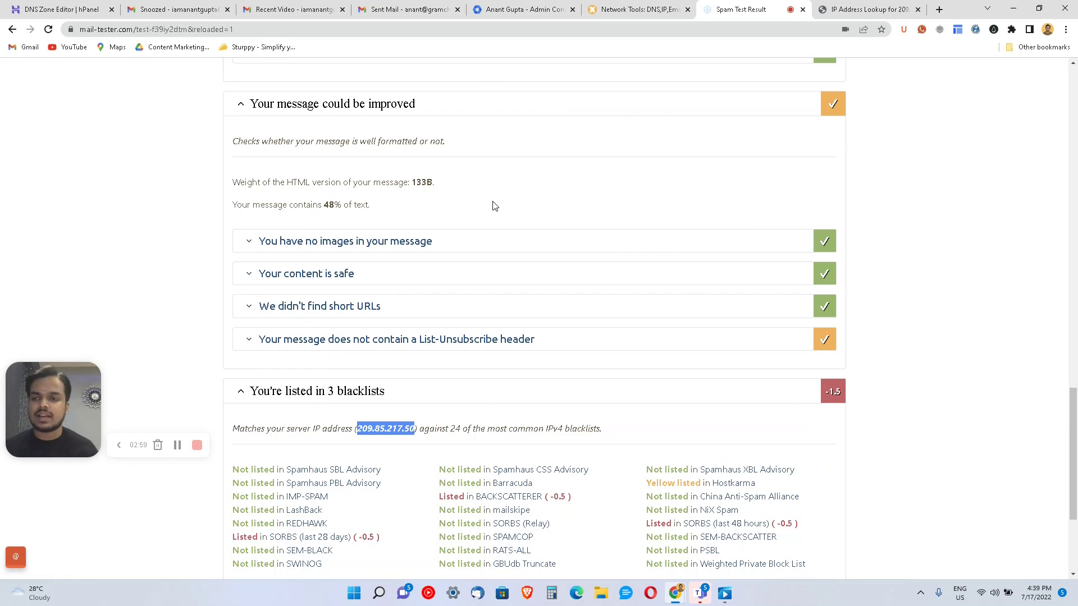
# - Confirm 209.85.217.50's ISP is Google LLC, then open Backscatterer.org from mail-tester's BACKSCATTERER entry
pyautogui.click(837, 6)
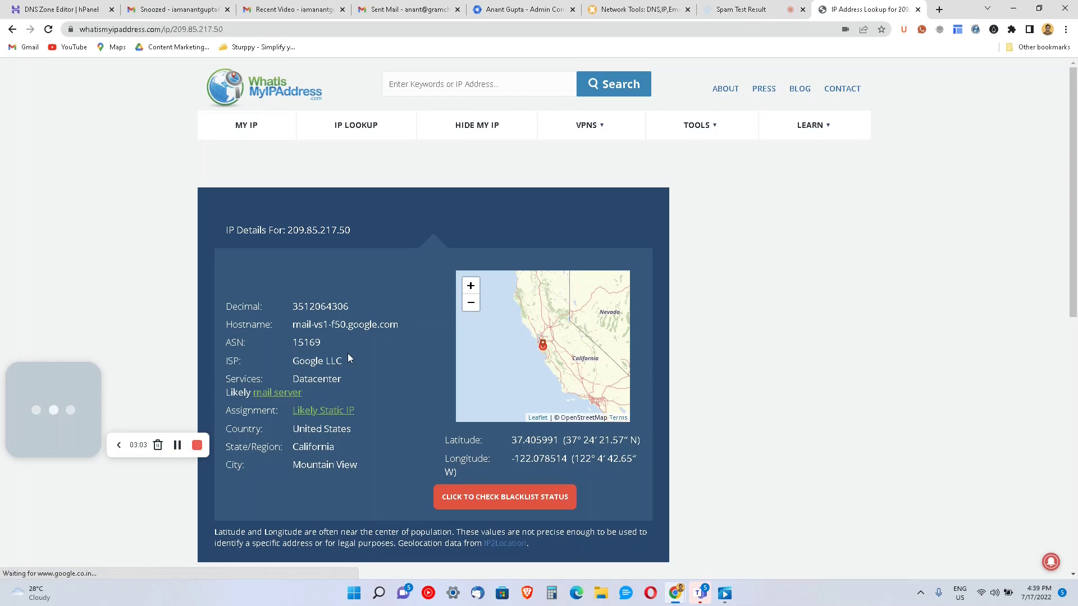
pyautogui.moveTo(308, 359); pyautogui.dragTo(334, 359)
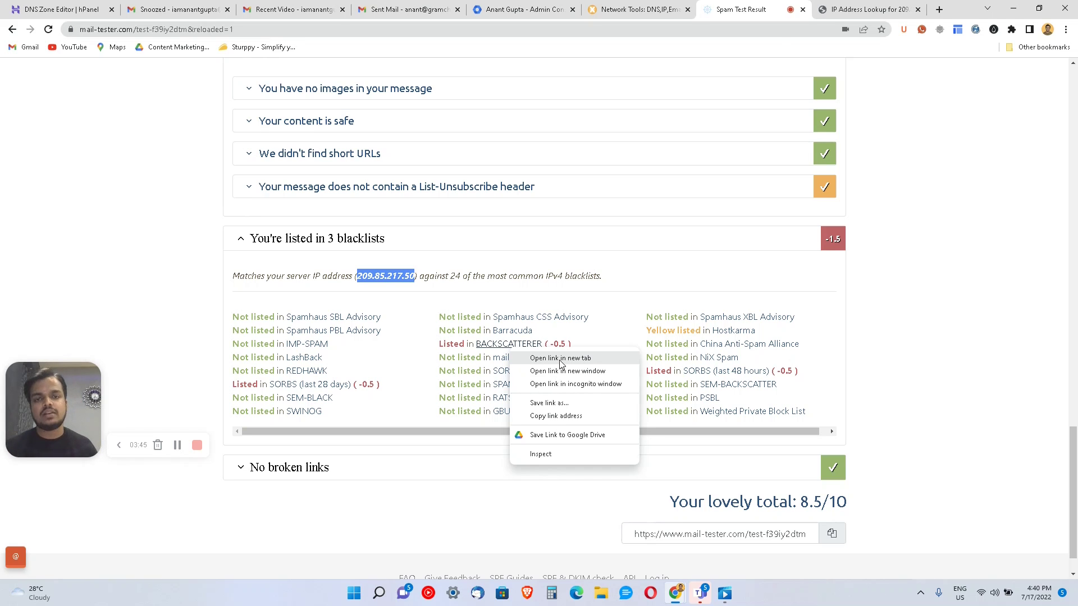
pyautogui.click(560, 360)
pyautogui.click(750, 5)
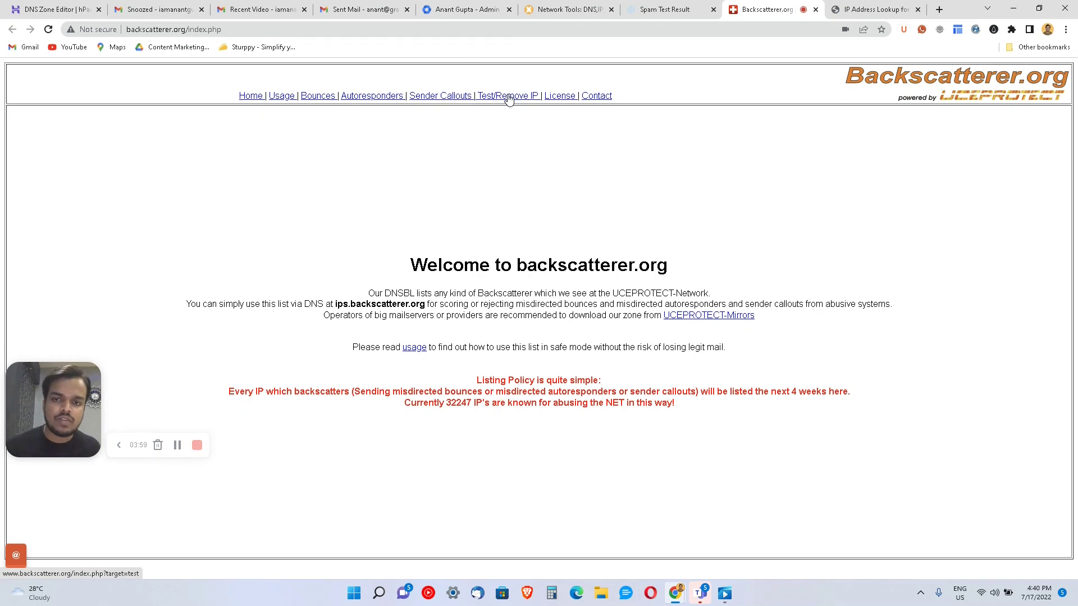
# - Test 209.85.217.50 on Backscatterer.org, find it listed, view Expressdelist, and return to mail-tester
pyautogui.click(508, 99)
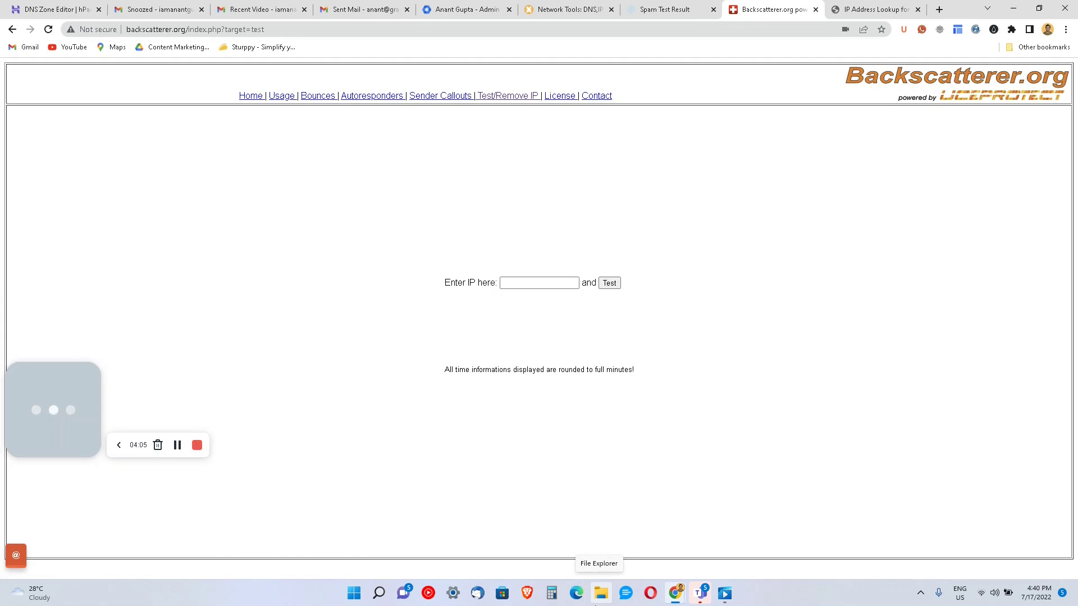
pyautogui.click(523, 288)
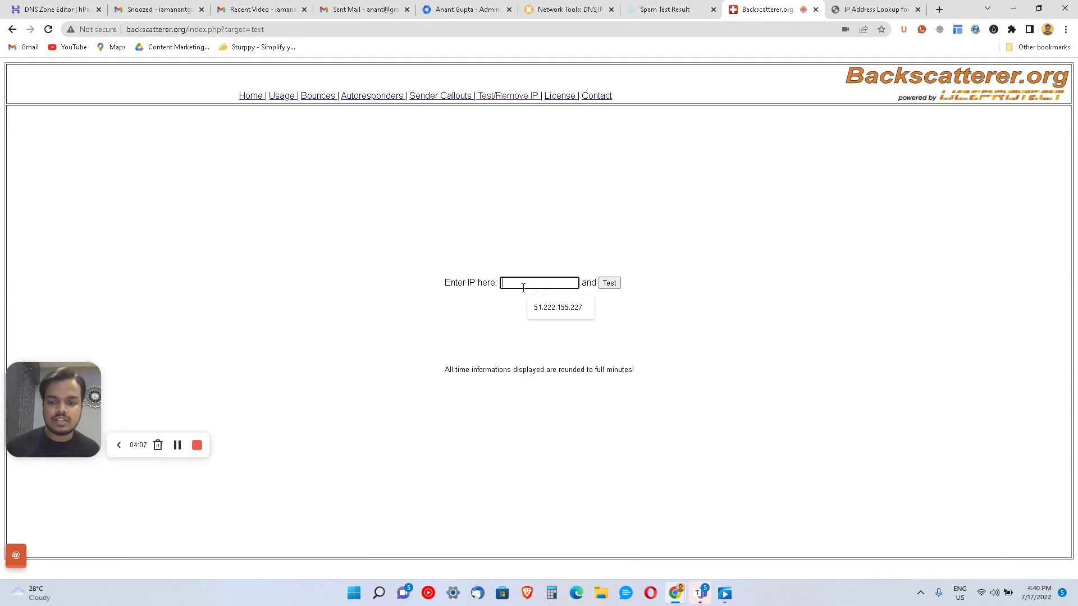
pyautogui.click(873, 9)
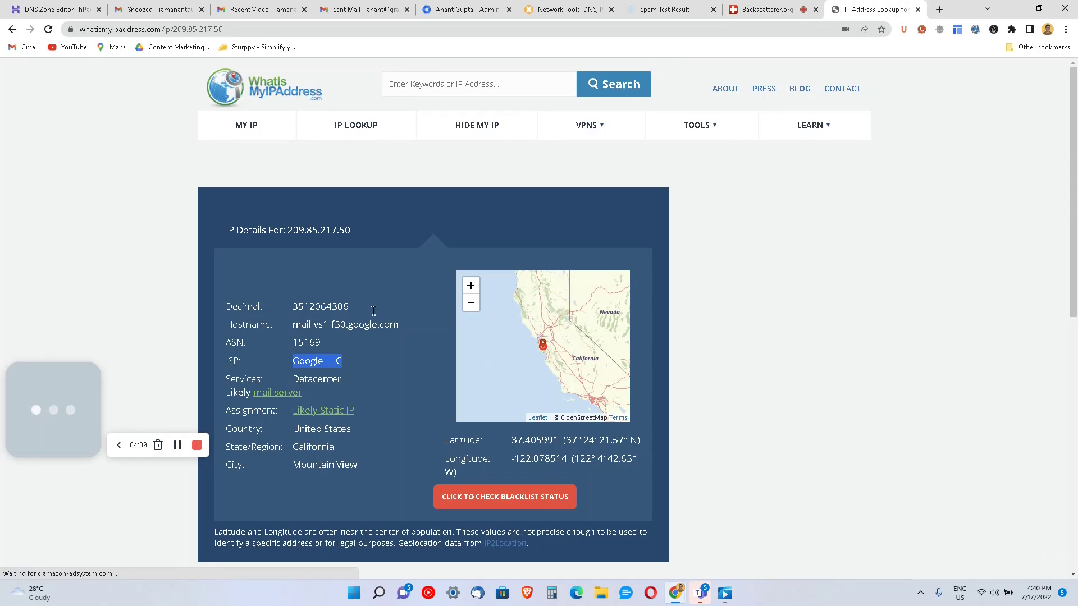
pyautogui.doubleClick(309, 231)
pyautogui.hotkey('ctrl', 'c')
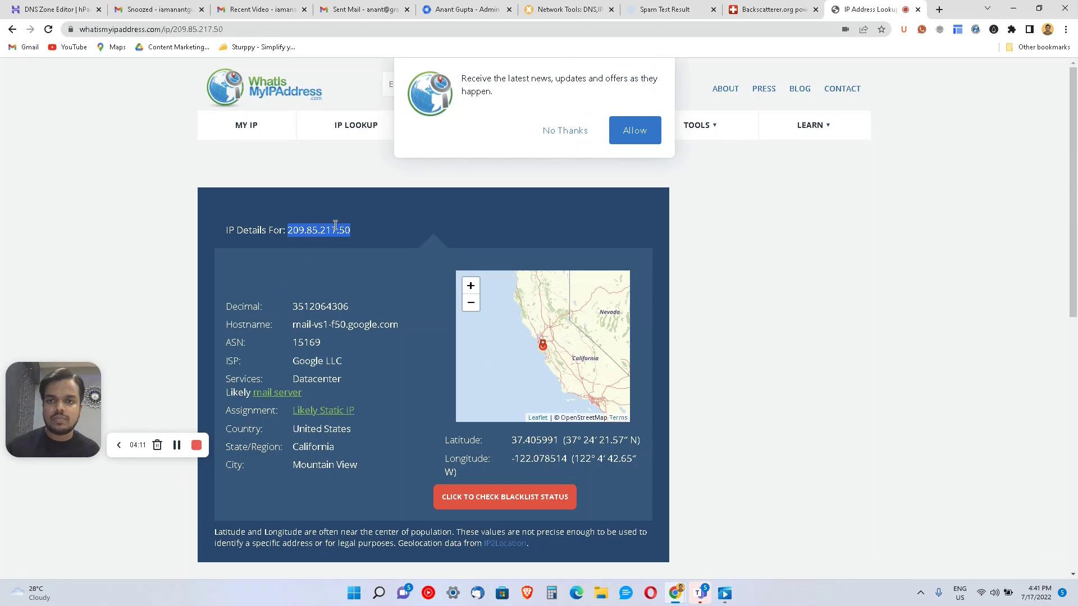
pyautogui.click(772, 9)
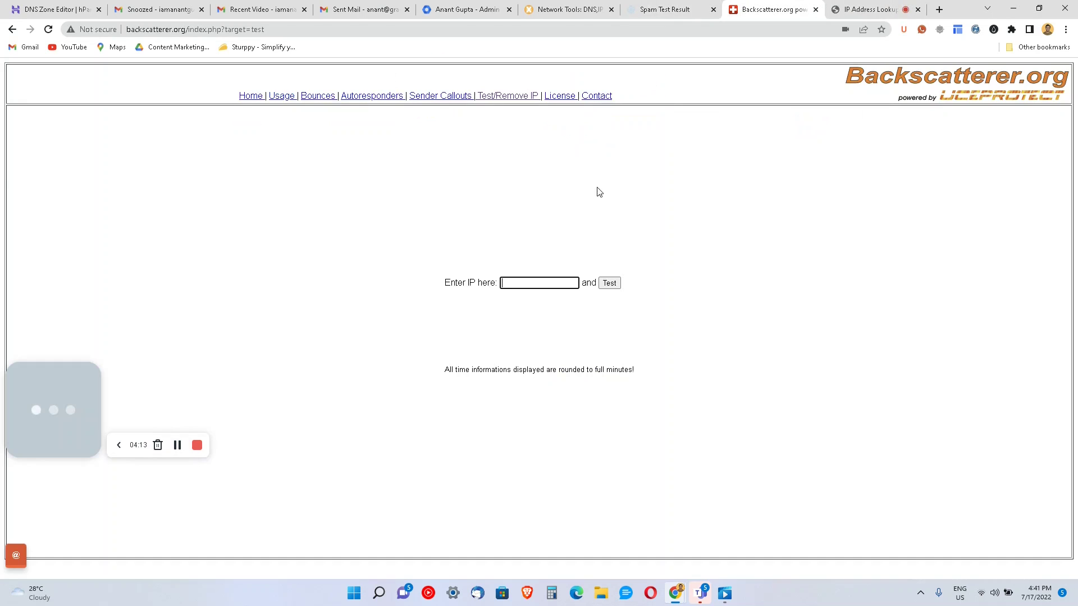
pyautogui.hotkey('ctrl', 'v')
pyautogui.click(609, 285)
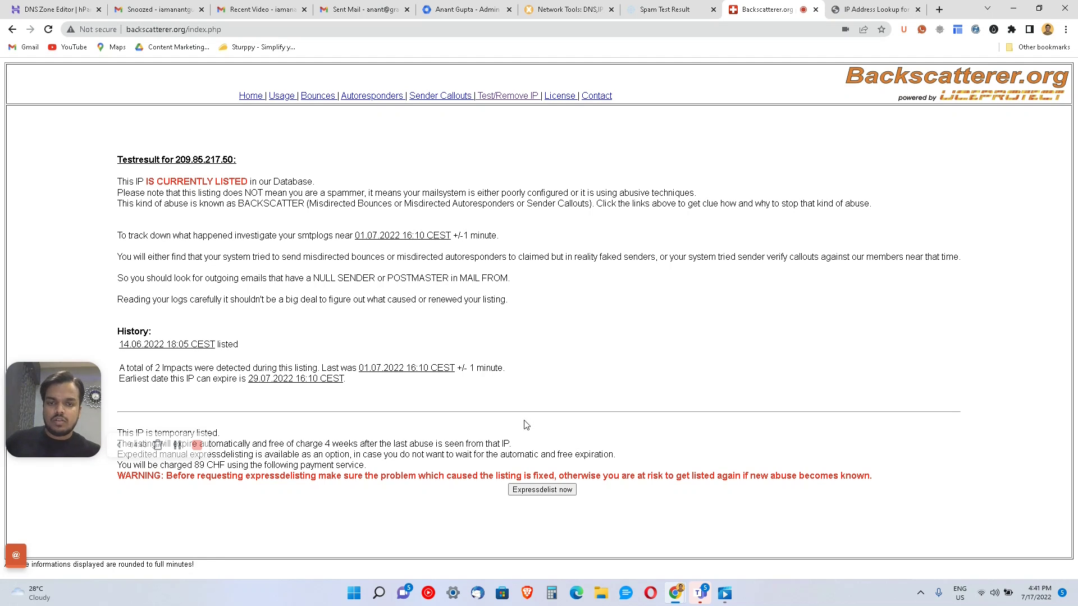
pyautogui.click(541, 491)
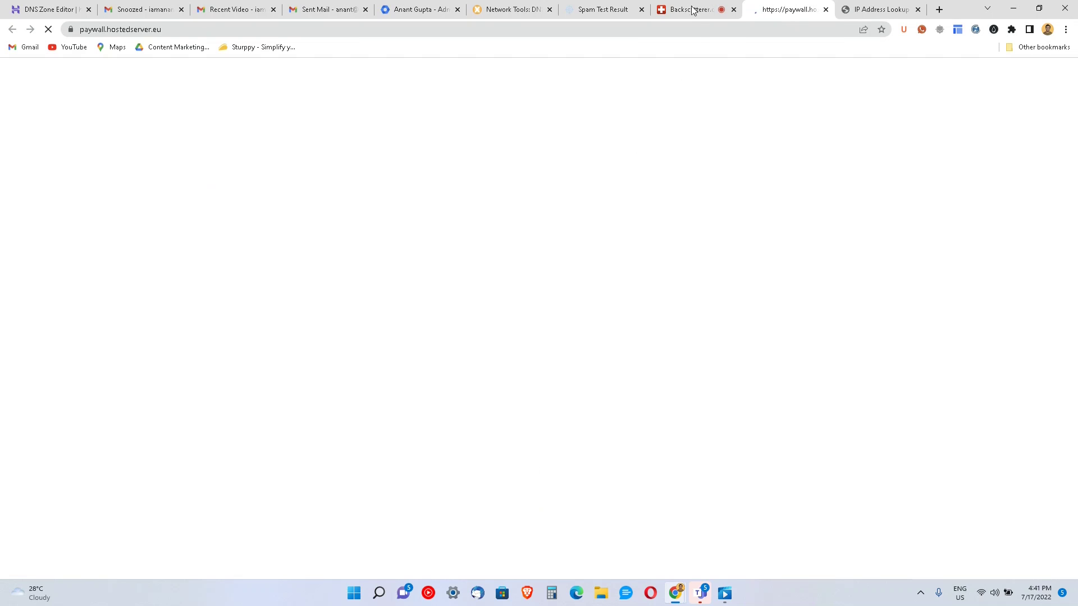
pyautogui.click(584, 6)
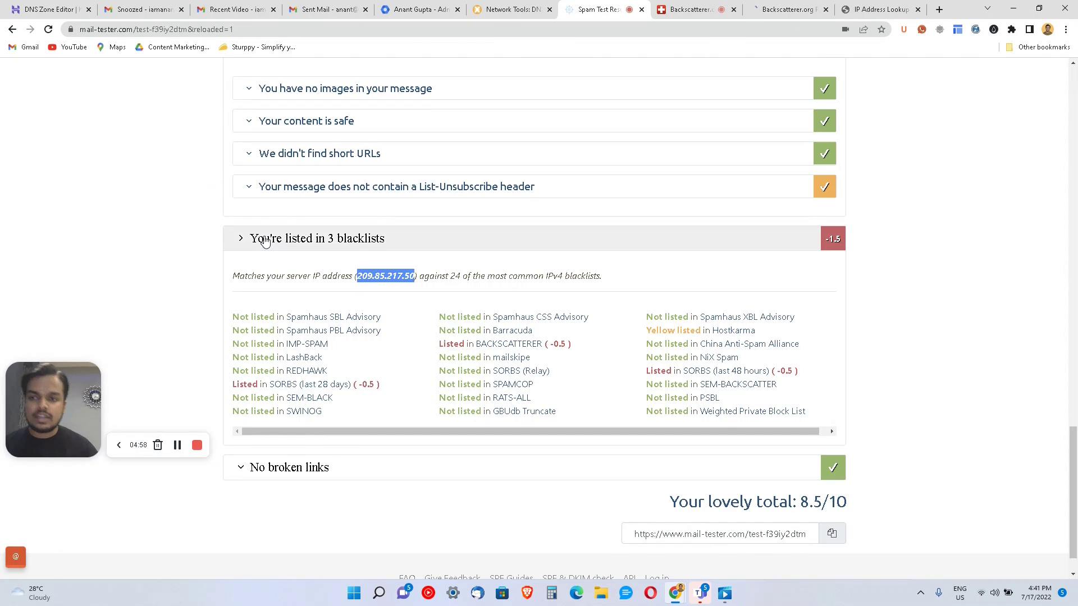